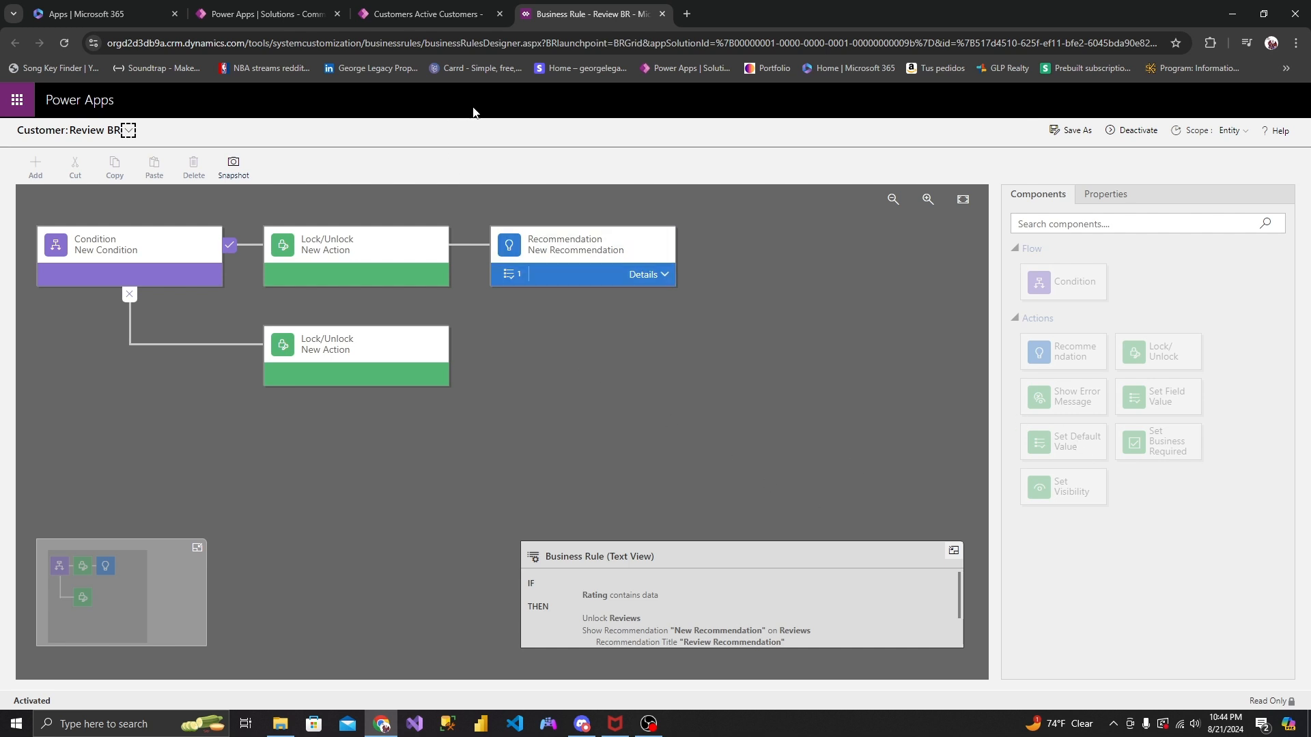
- Close the Review BR designer and start a new customer record with Receive TXT/SMS set to Yes
{"action": "left_click", "coordinate": [659, 14]}
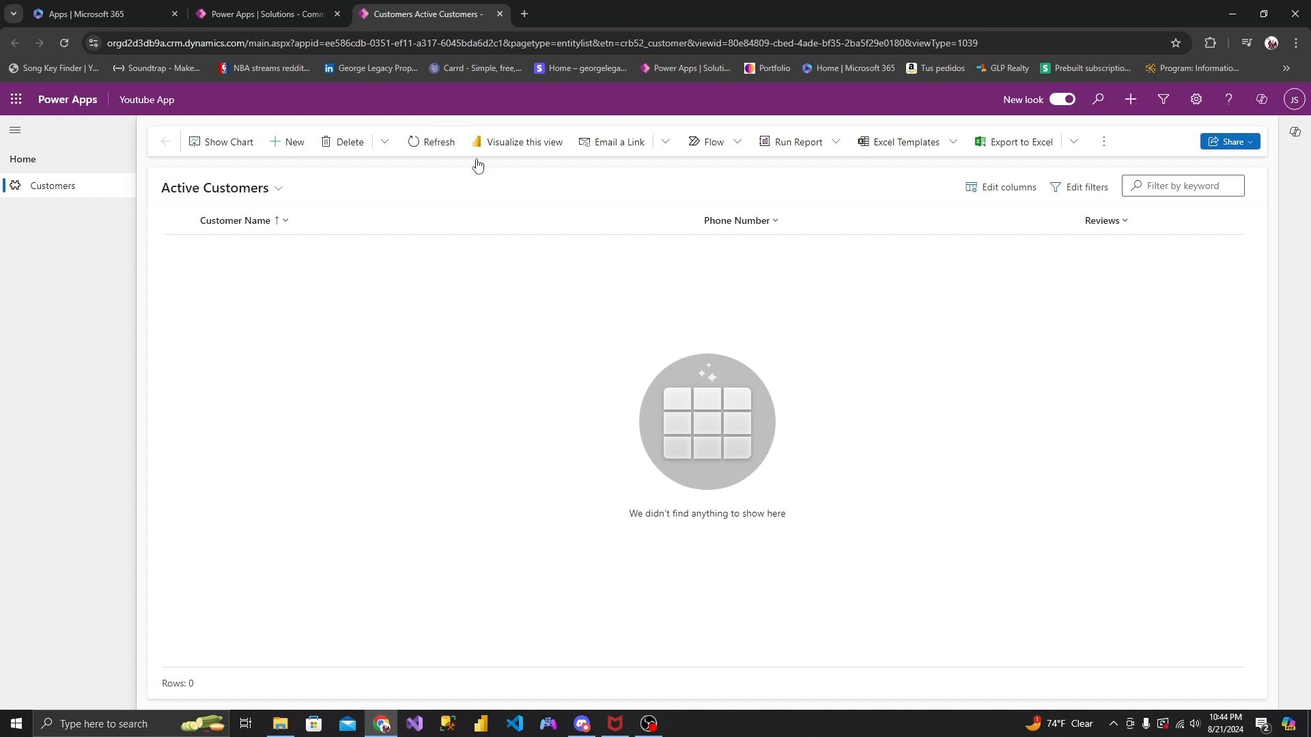
{"action": "left_click", "coordinate": [287, 143]}
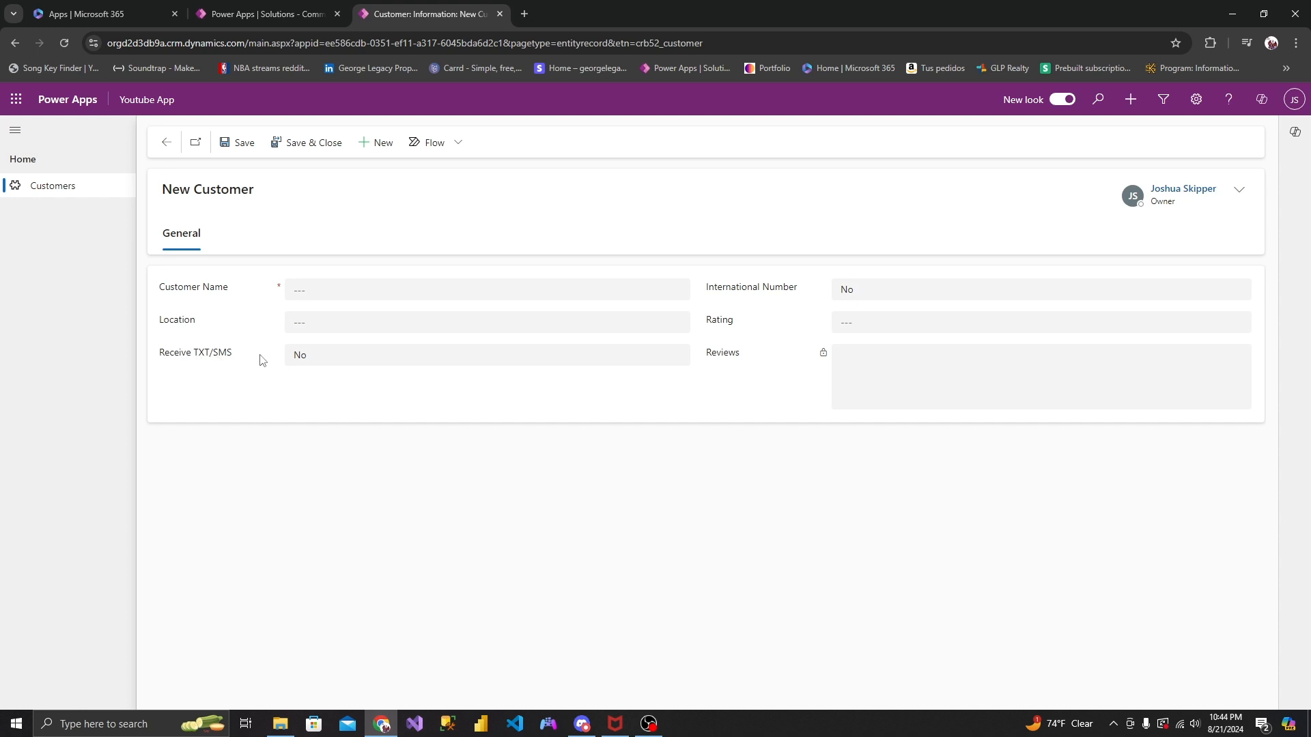
{"action": "left_click", "coordinate": [304, 362]}
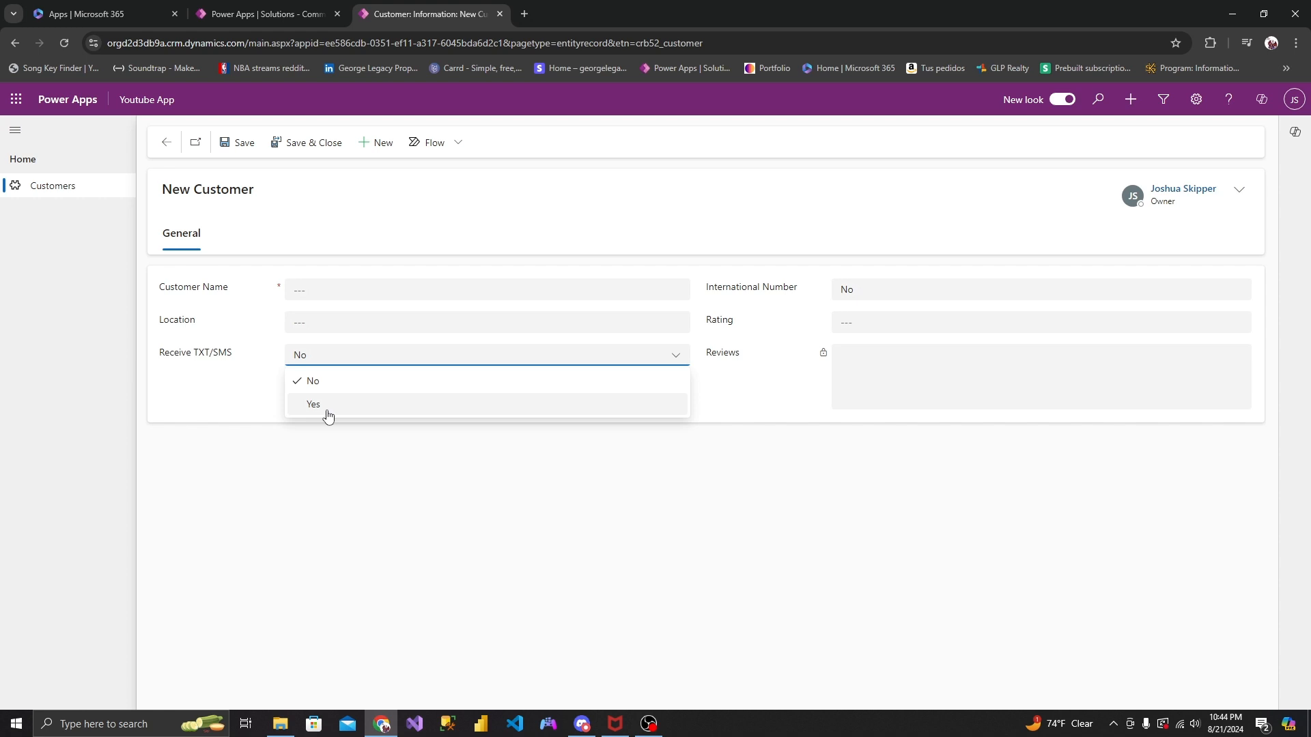
{"action": "left_click", "coordinate": [327, 408]}
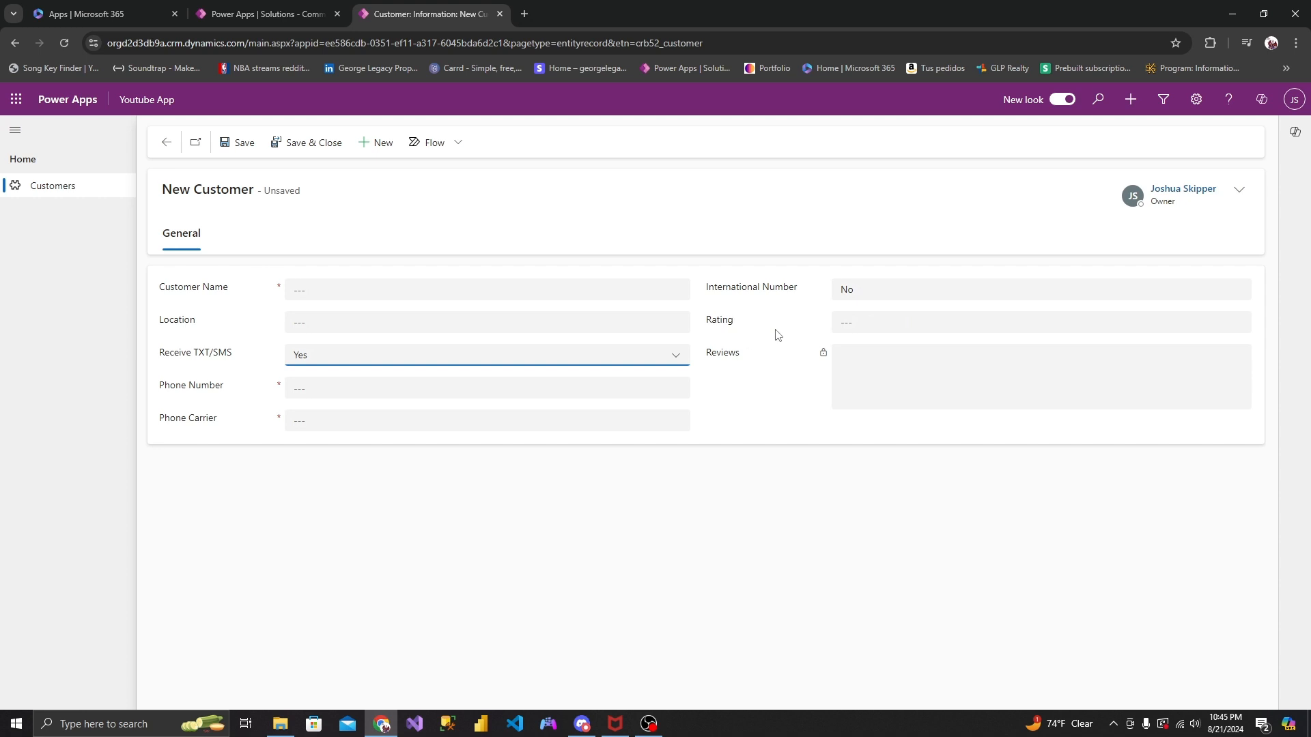
- Test the review rule with rating 1 - Horrible and trial text in Reviews, and clear both fields again
{"action": "left_click", "coordinate": [856, 325]}
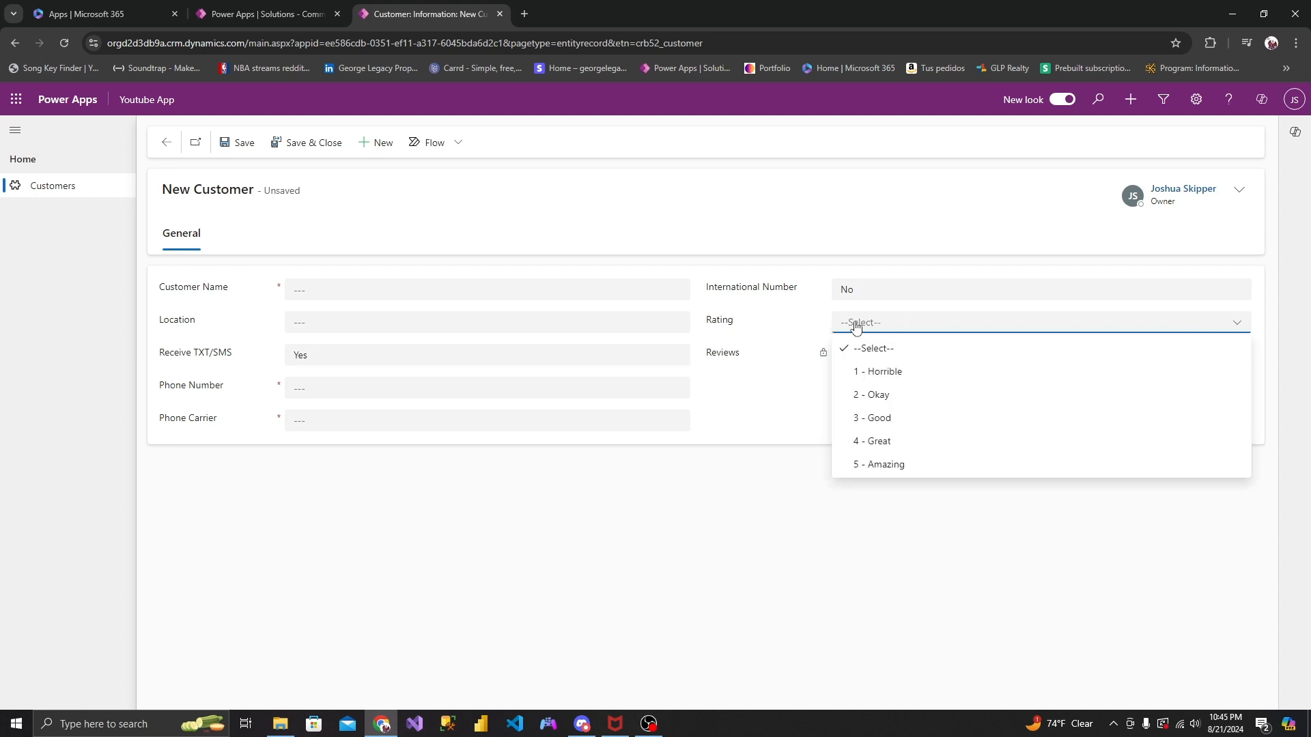
{"action": "left_click", "coordinate": [755, 385]}
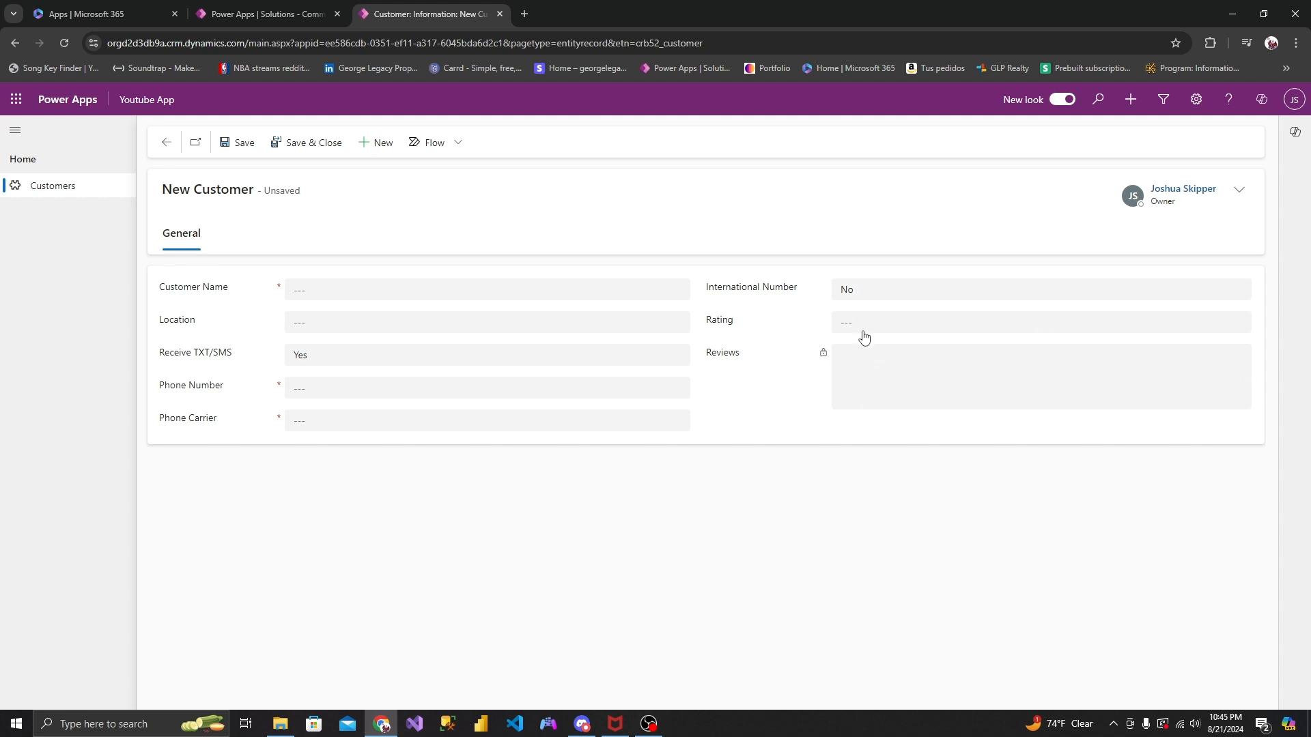
{"action": "left_click", "coordinate": [862, 328]}
{"action": "left_click", "coordinate": [874, 373]}
{"action": "type", "text": "oom"}
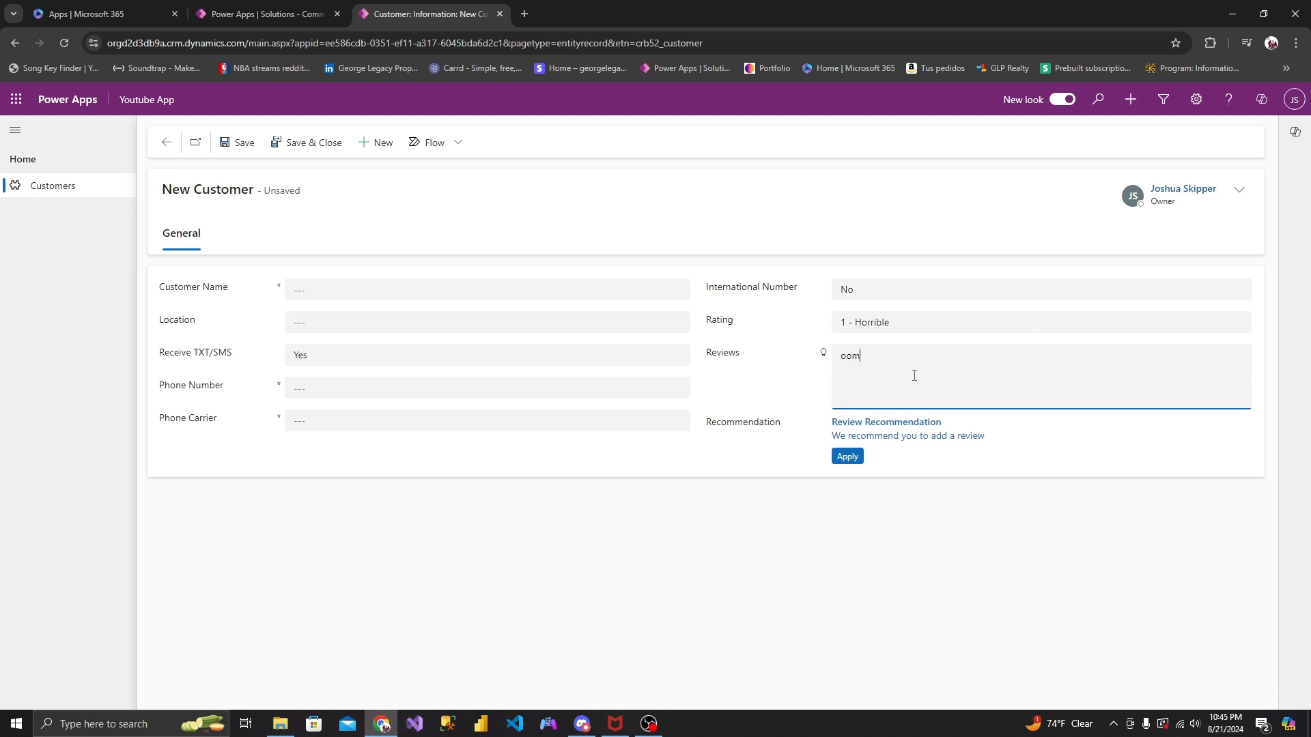
{"action": "type", "text": "p"}
{"action": "key", "text": "BackSpace"}
{"action": "key", "text": "BackSpace"}
{"action": "key", "text": "BackSpace"}
{"action": "key", "text": "BackSpace"}
{"action": "left_click", "coordinate": [850, 325]}
{"action": "left_click", "coordinate": [851, 348]}
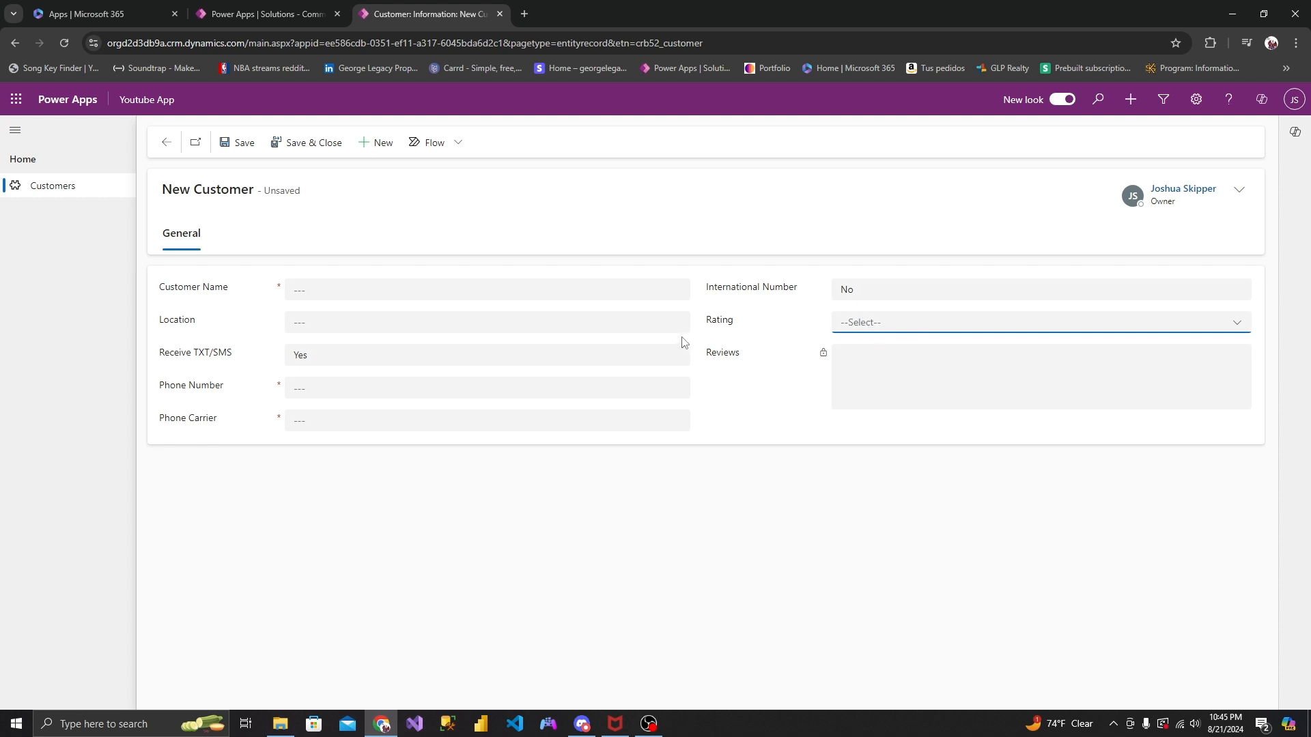
- Leave the customer form and solution, reopen Power Apps from Microsoft 365, and open the Common Data Services Default Solution
{"action": "left_click", "coordinate": [312, 289]}
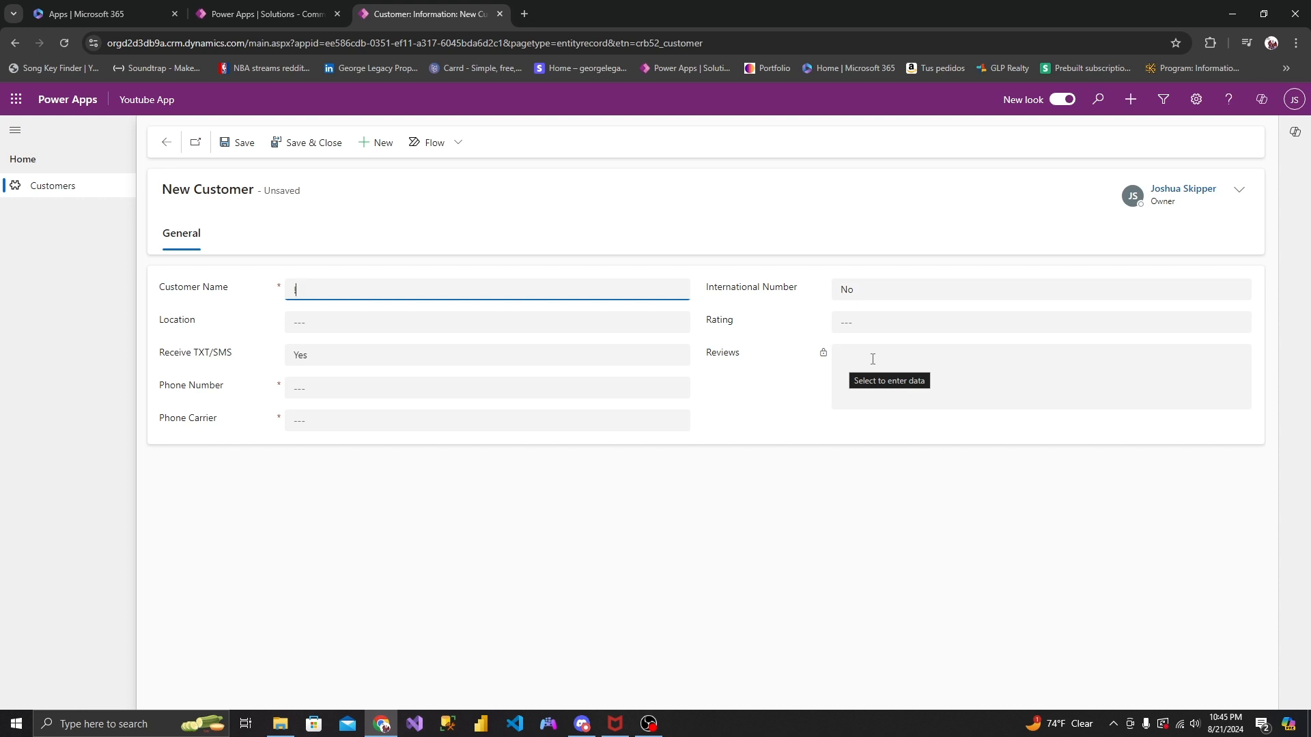
{"action": "left_click", "coordinate": [501, 14]}
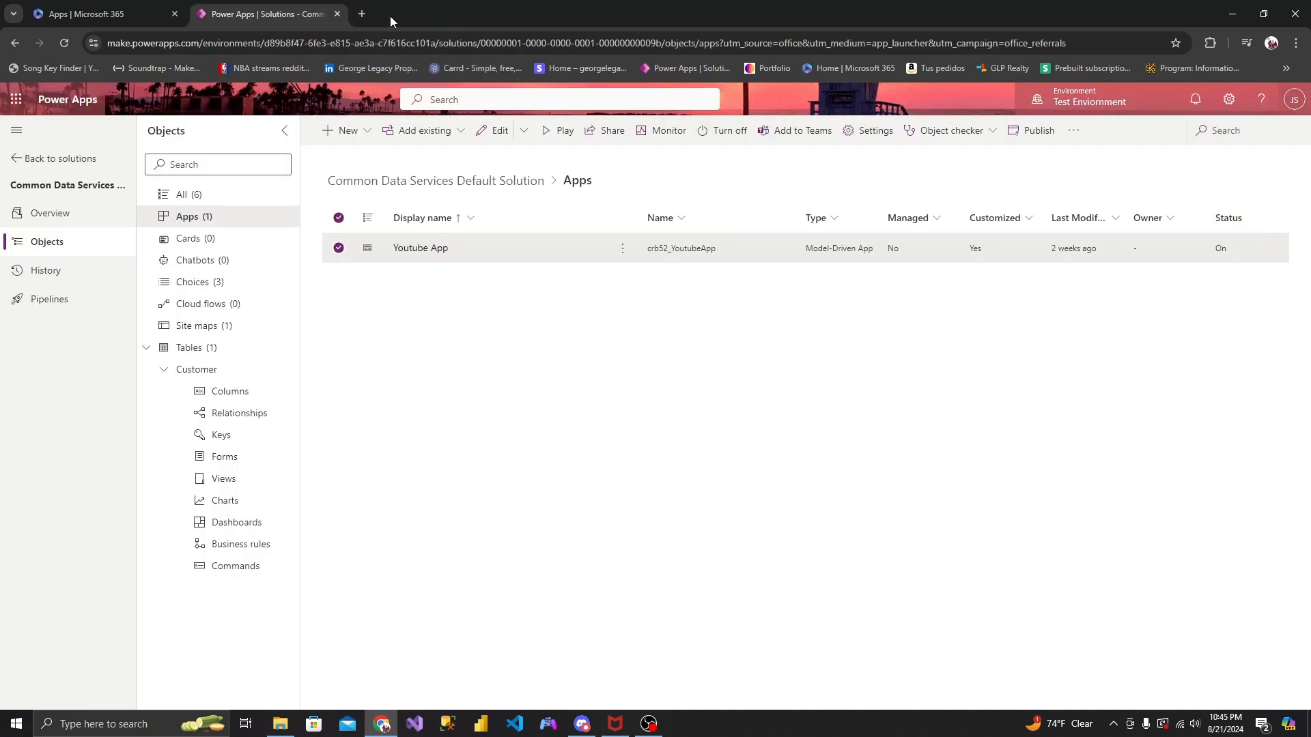
{"action": "left_click", "coordinate": [338, 14]}
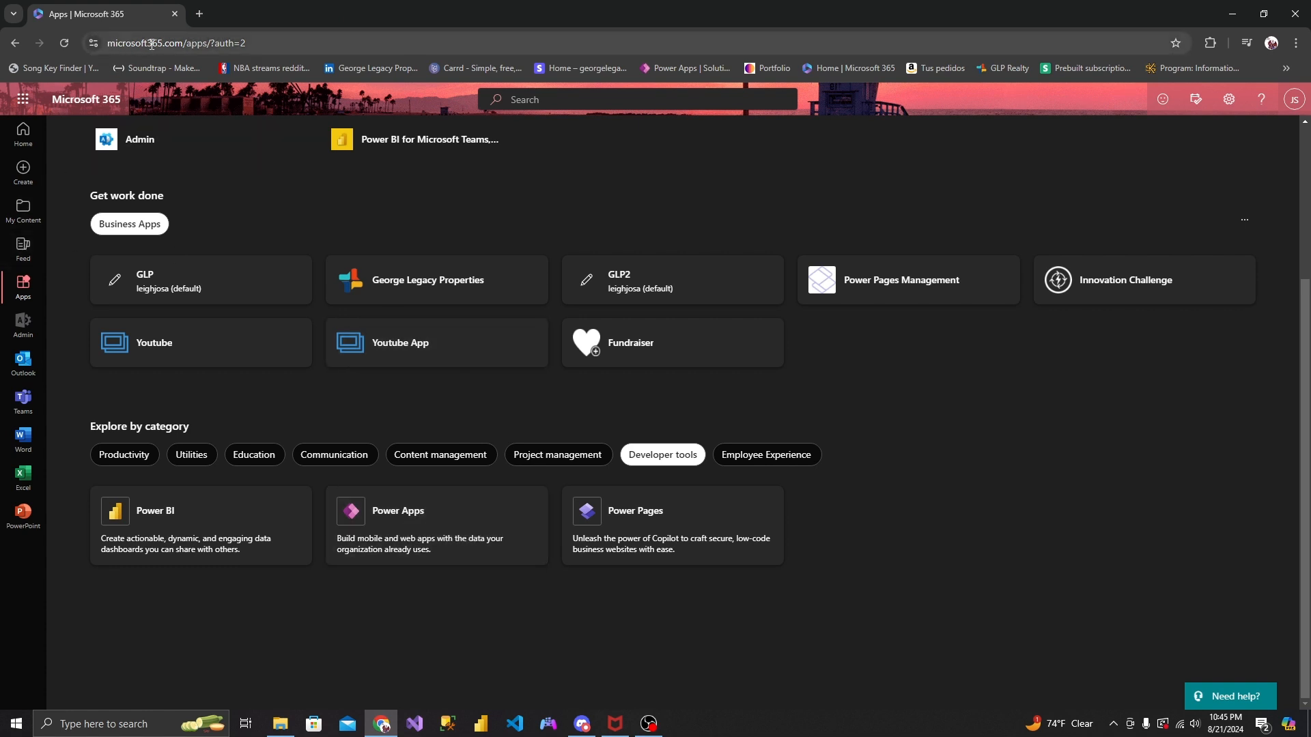
{"action": "left_click", "coordinate": [439, 513]}
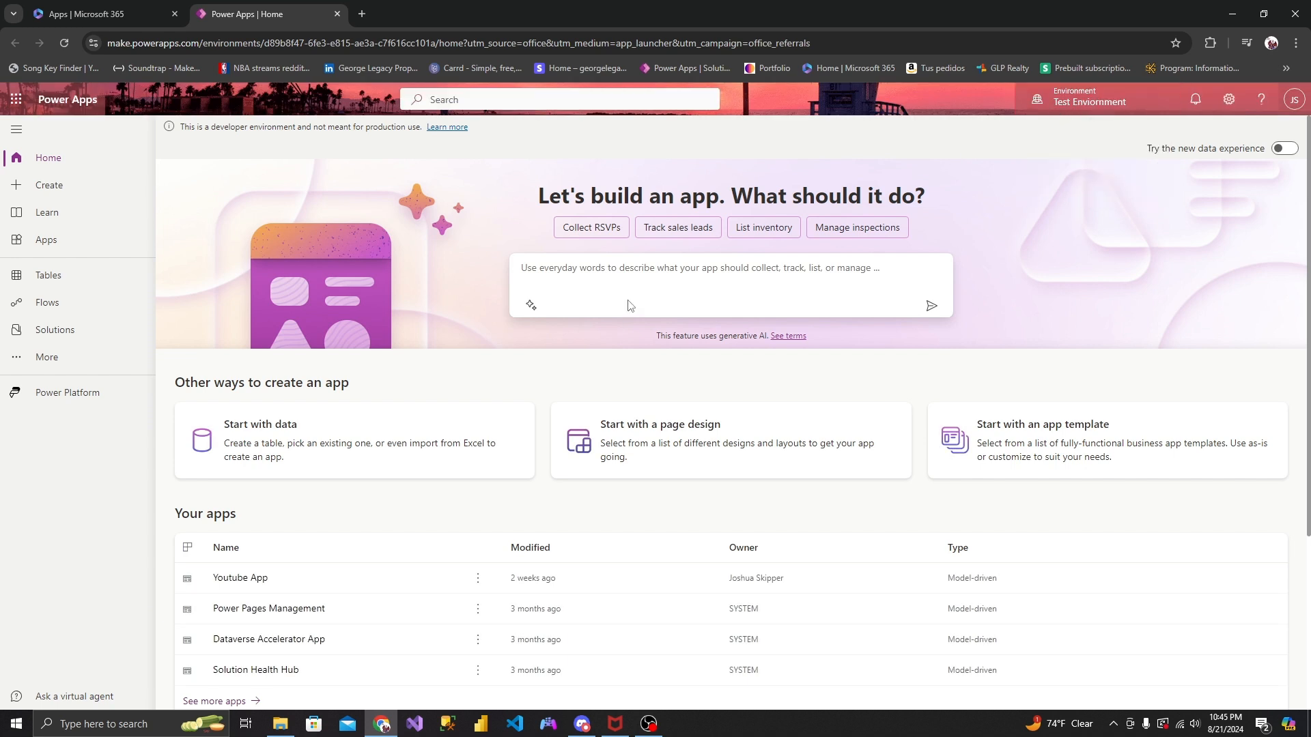
{"action": "left_click", "coordinate": [86, 333]}
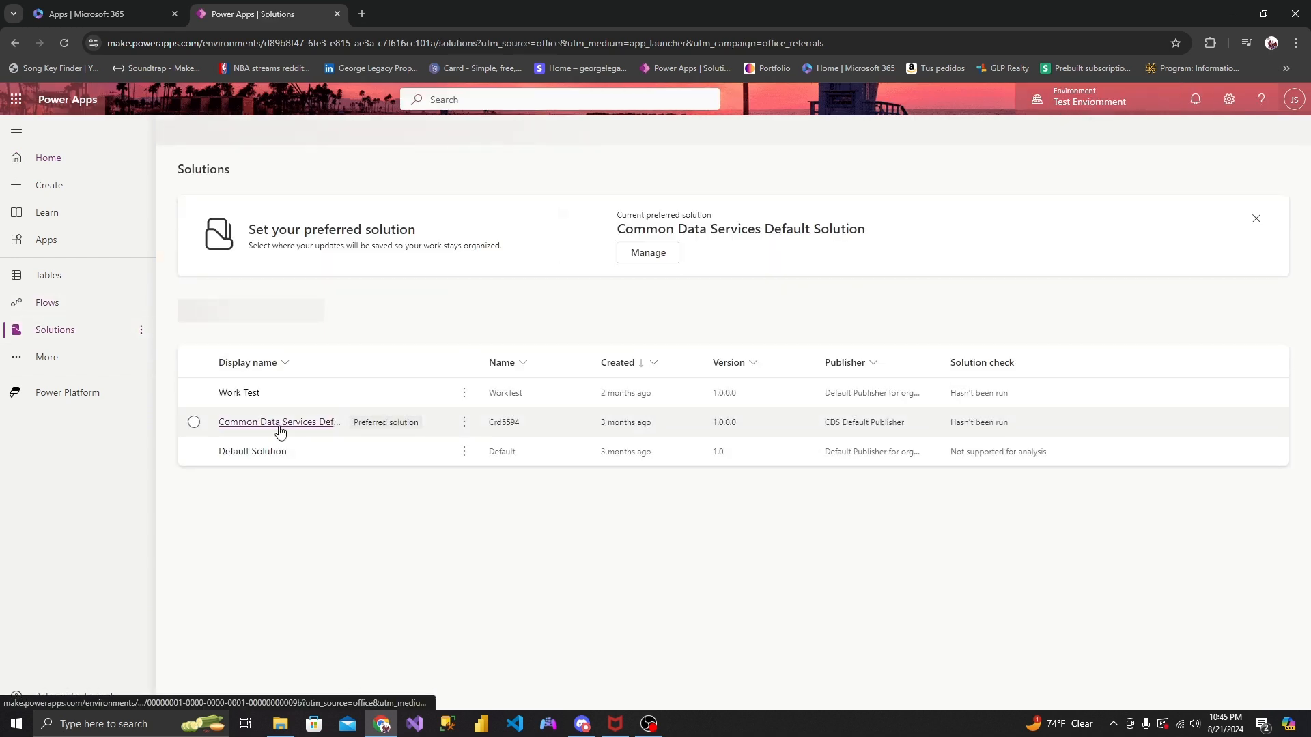
{"action": "left_click", "coordinate": [271, 424]}
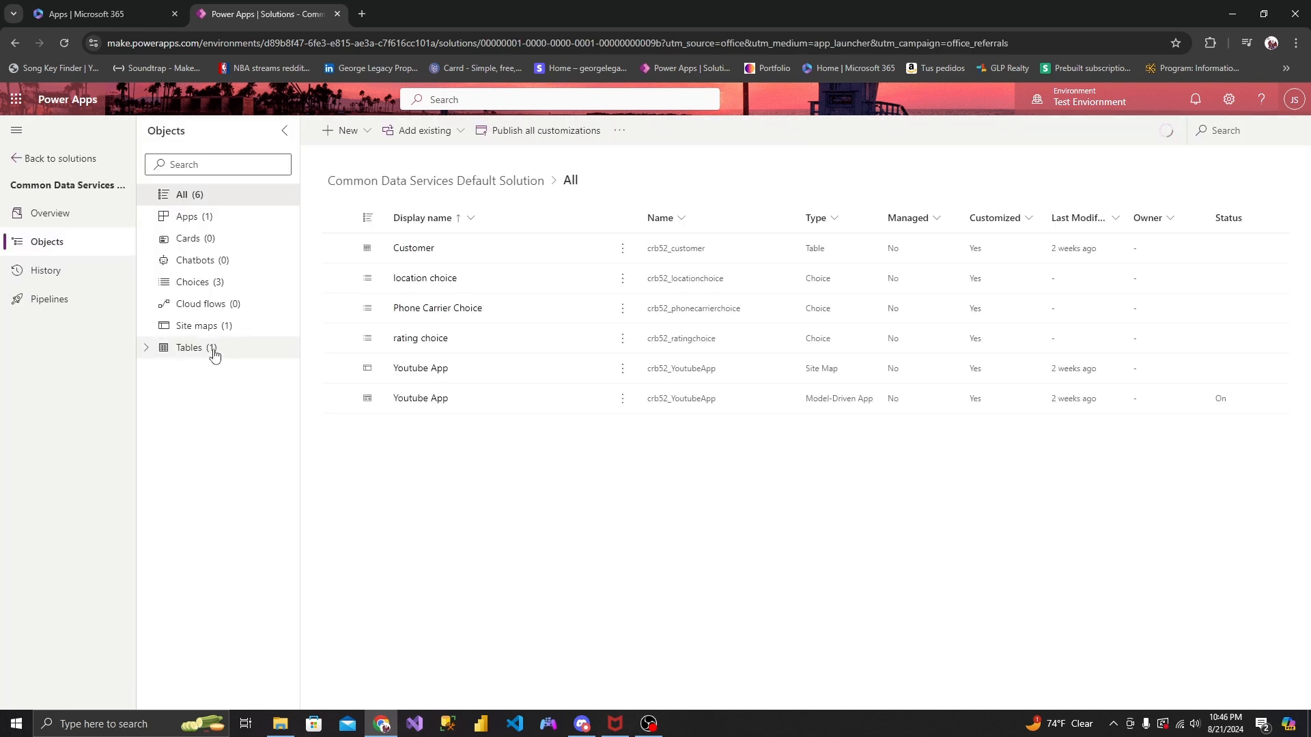
- Create a new business rule for the Customer table and check its name and description details
{"action": "left_click", "coordinate": [212, 351]}
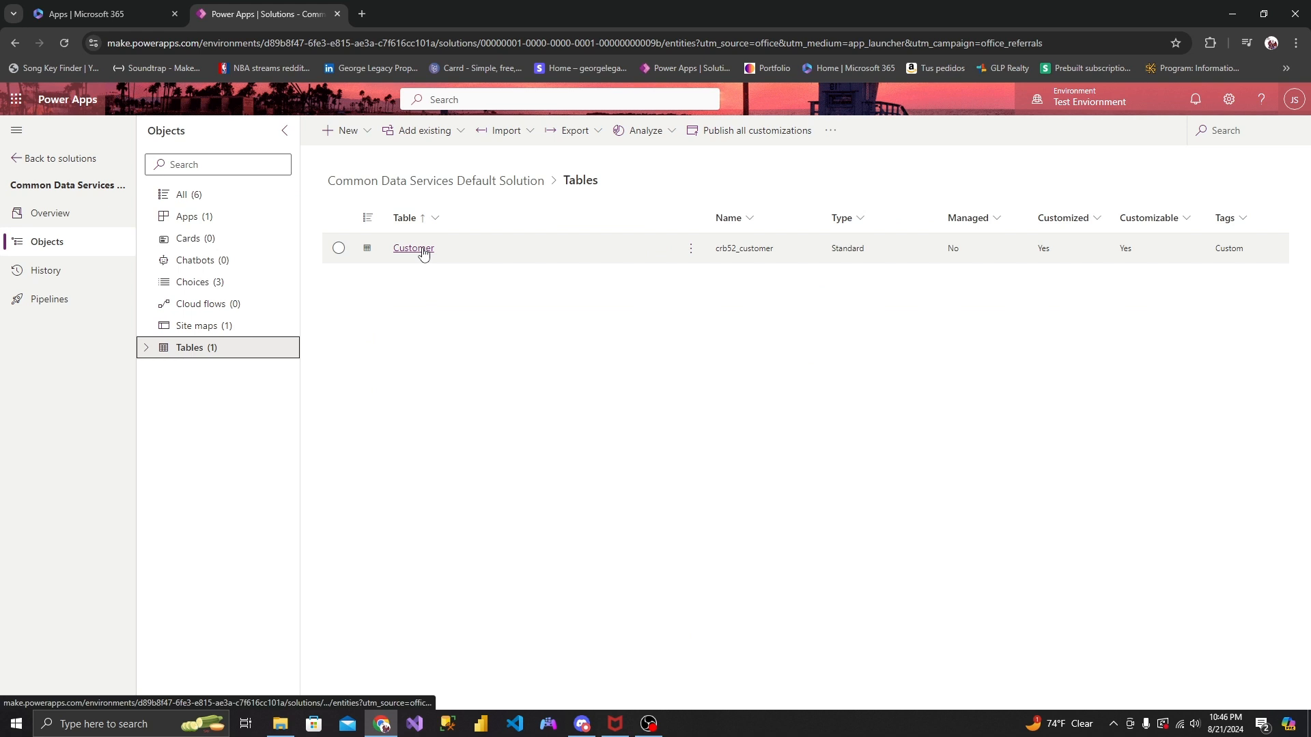
{"action": "left_click", "coordinate": [413, 248]}
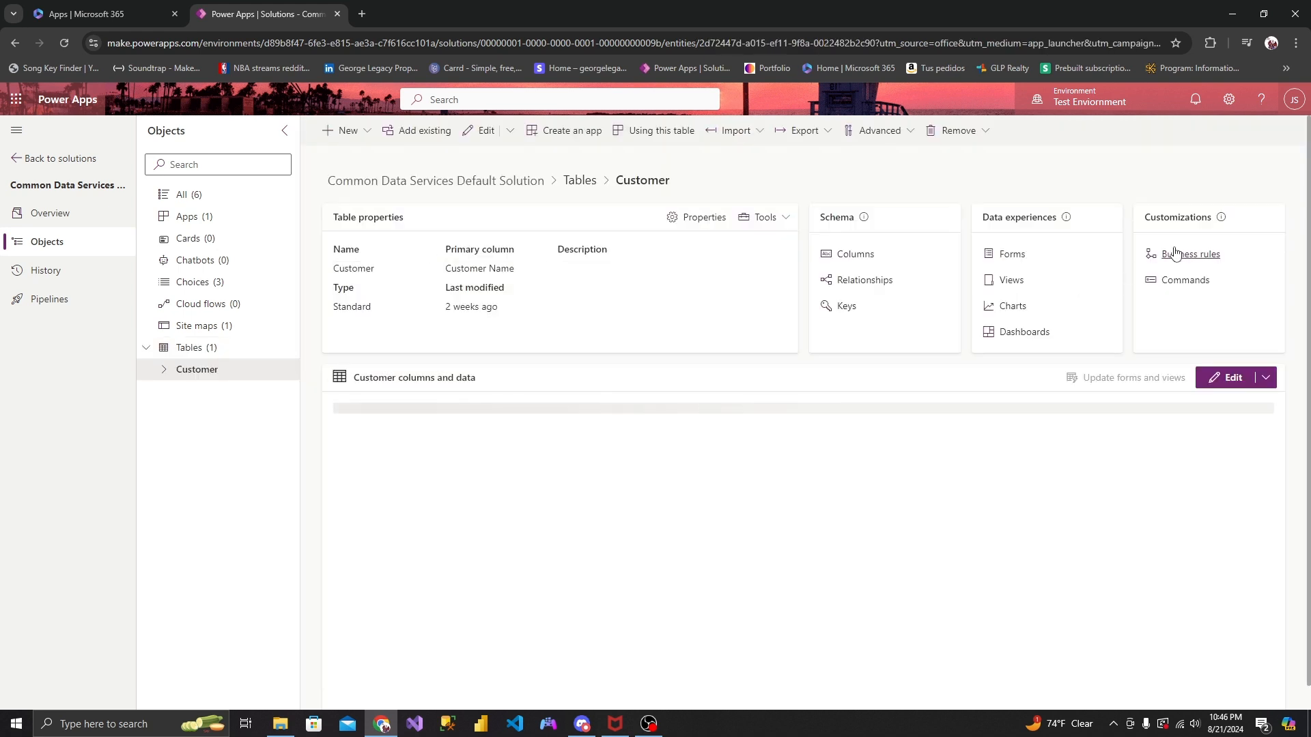
{"action": "left_click", "coordinate": [1180, 260]}
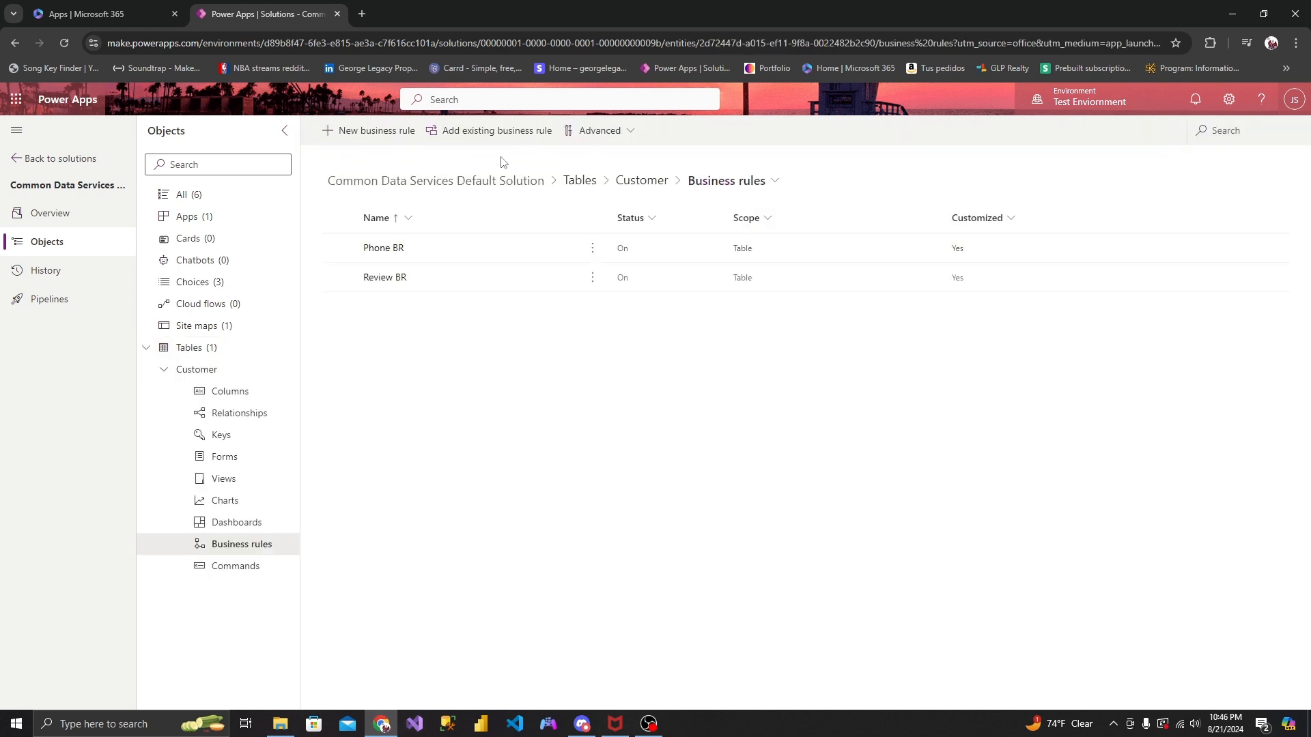
{"action": "left_click", "coordinate": [361, 130]}
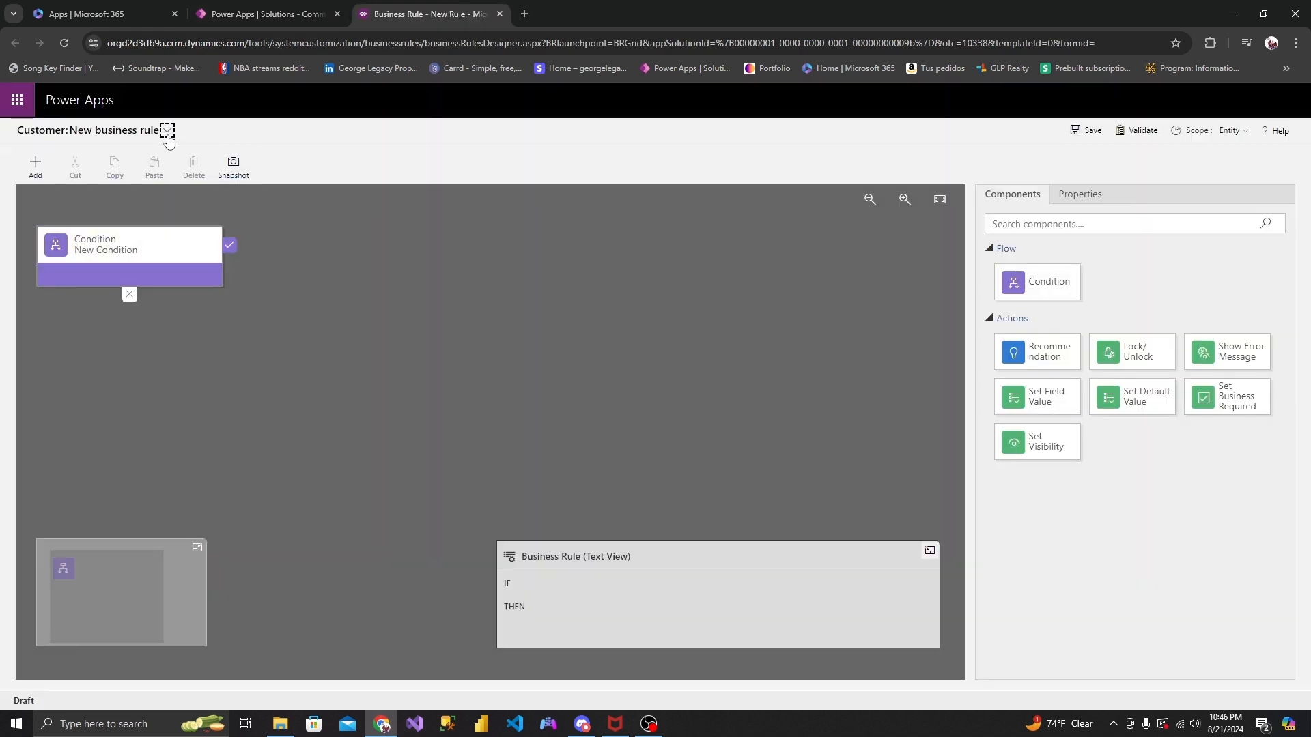
{"action": "left_click", "coordinate": [158, 244]}
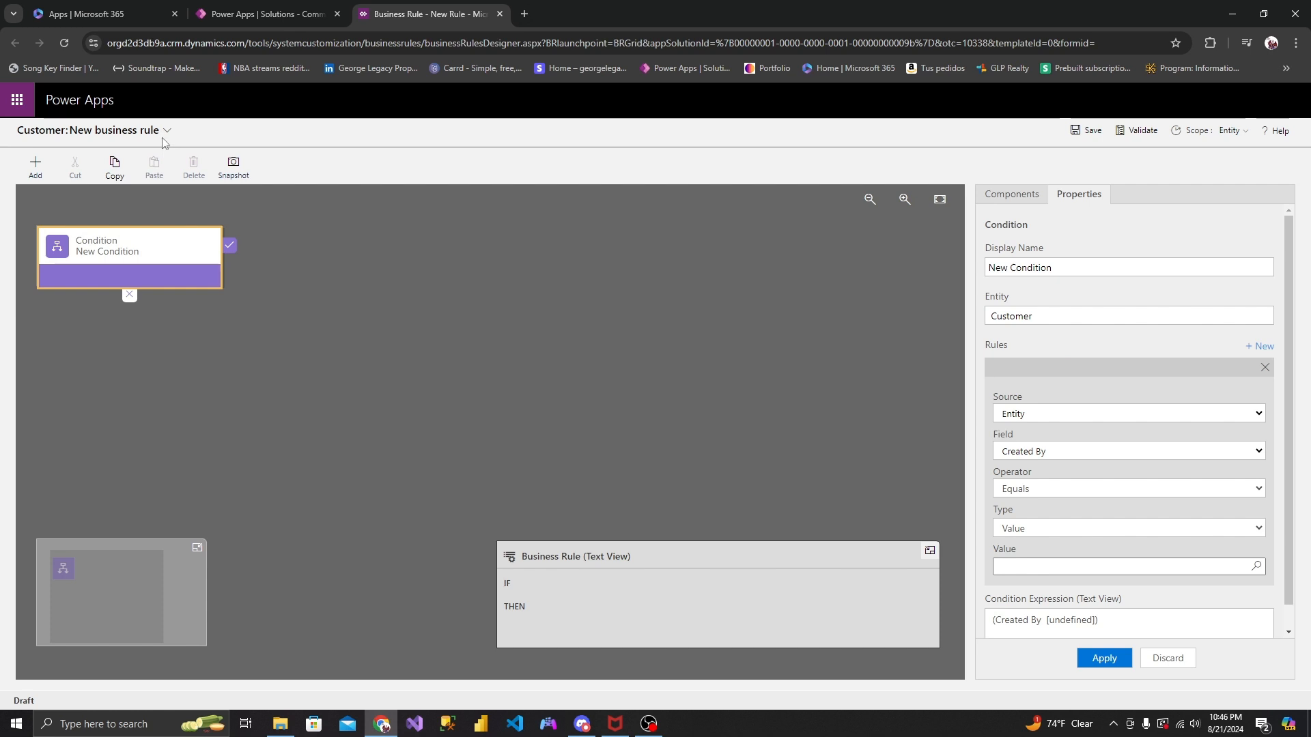
{"action": "left_click", "coordinate": [167, 131]}
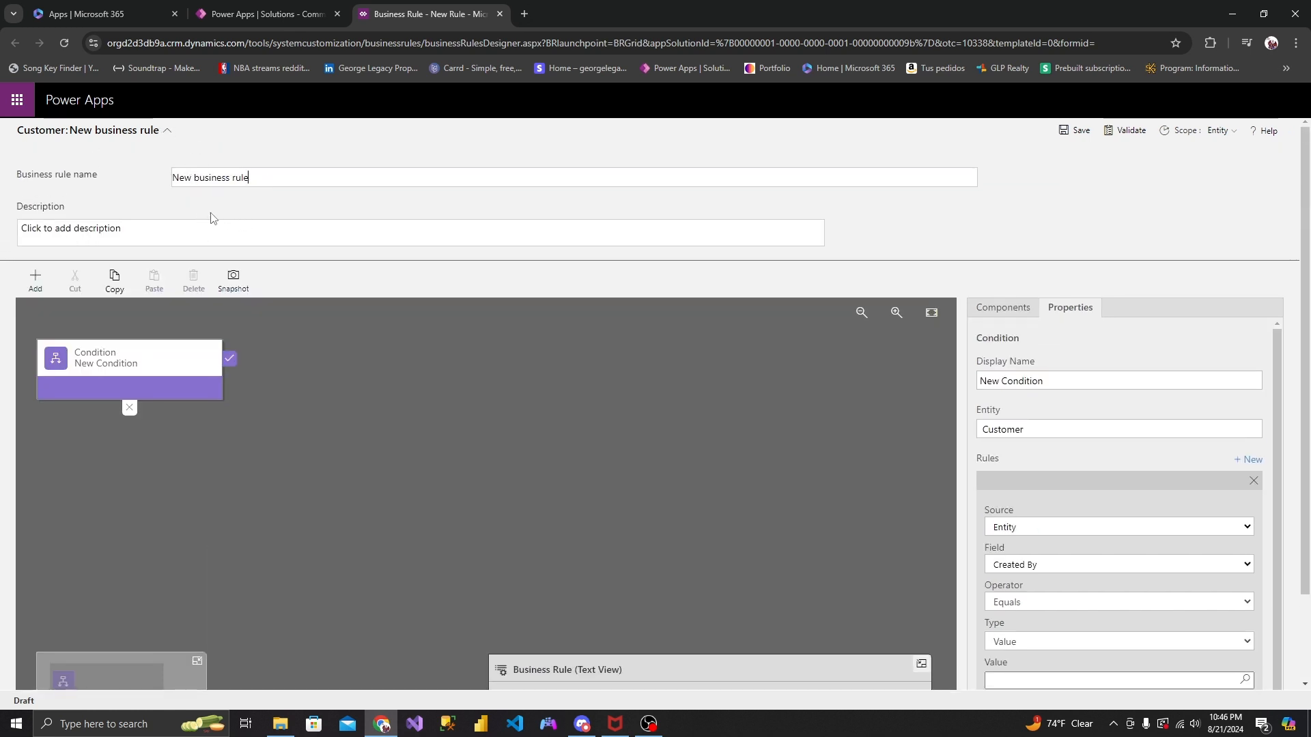
{"action": "left_click", "coordinate": [168, 130]}
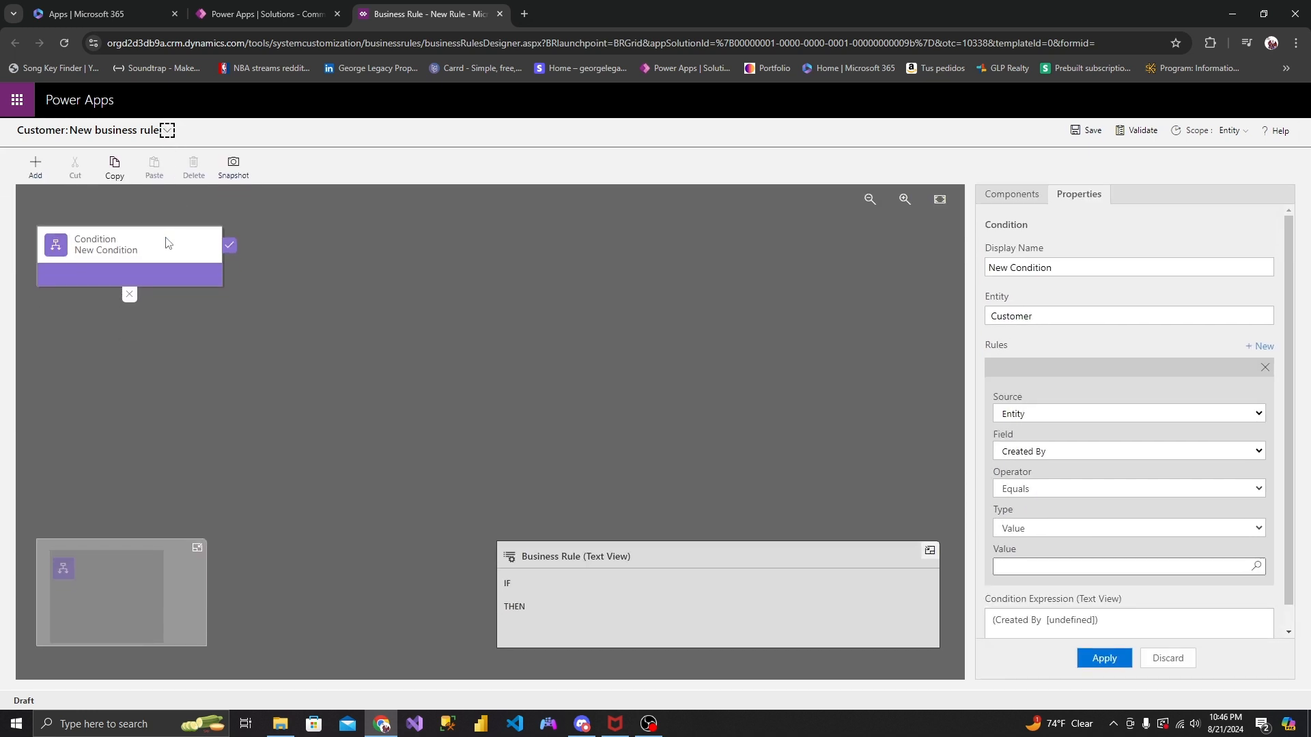
- Set the rule's condition to Customer Name Contains the value "!" and apply it
{"action": "left_click", "coordinate": [167, 243]}
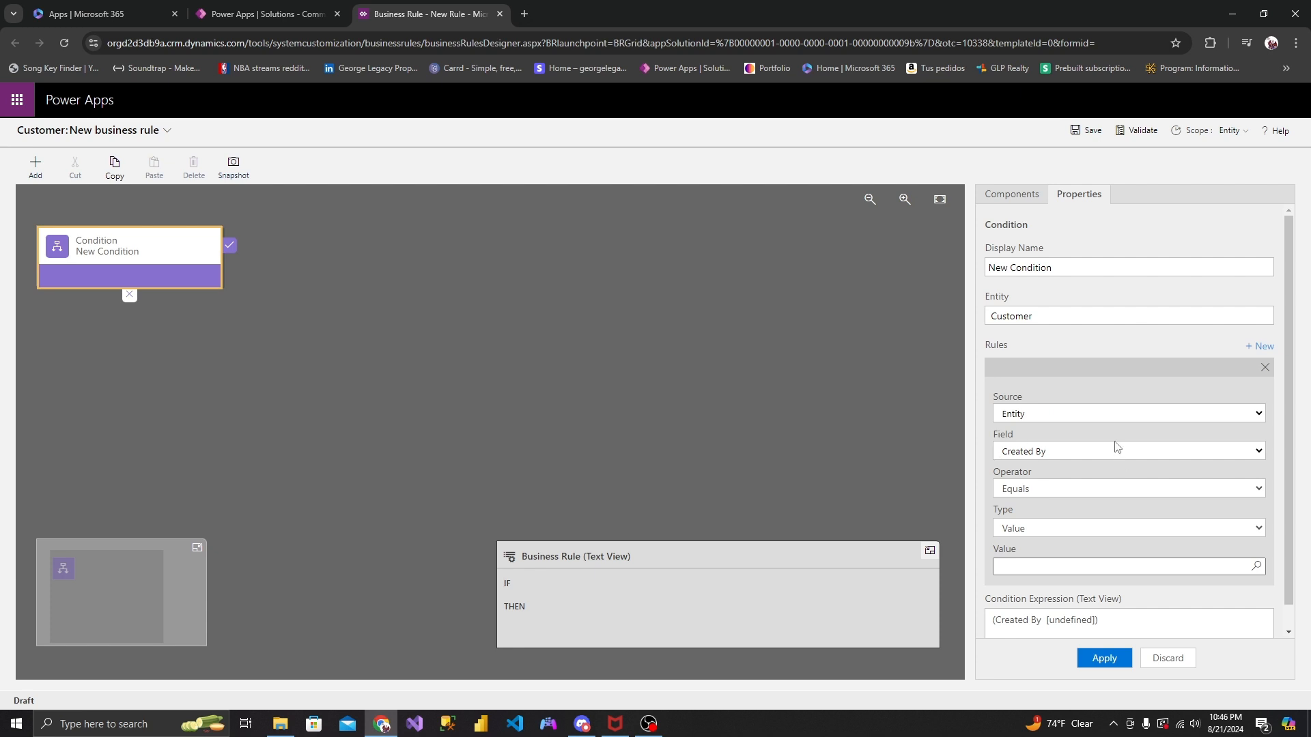
{"action": "scroll", "coordinate": [1092, 452], "scroll_direction": "down", "scroll_amount": 1}
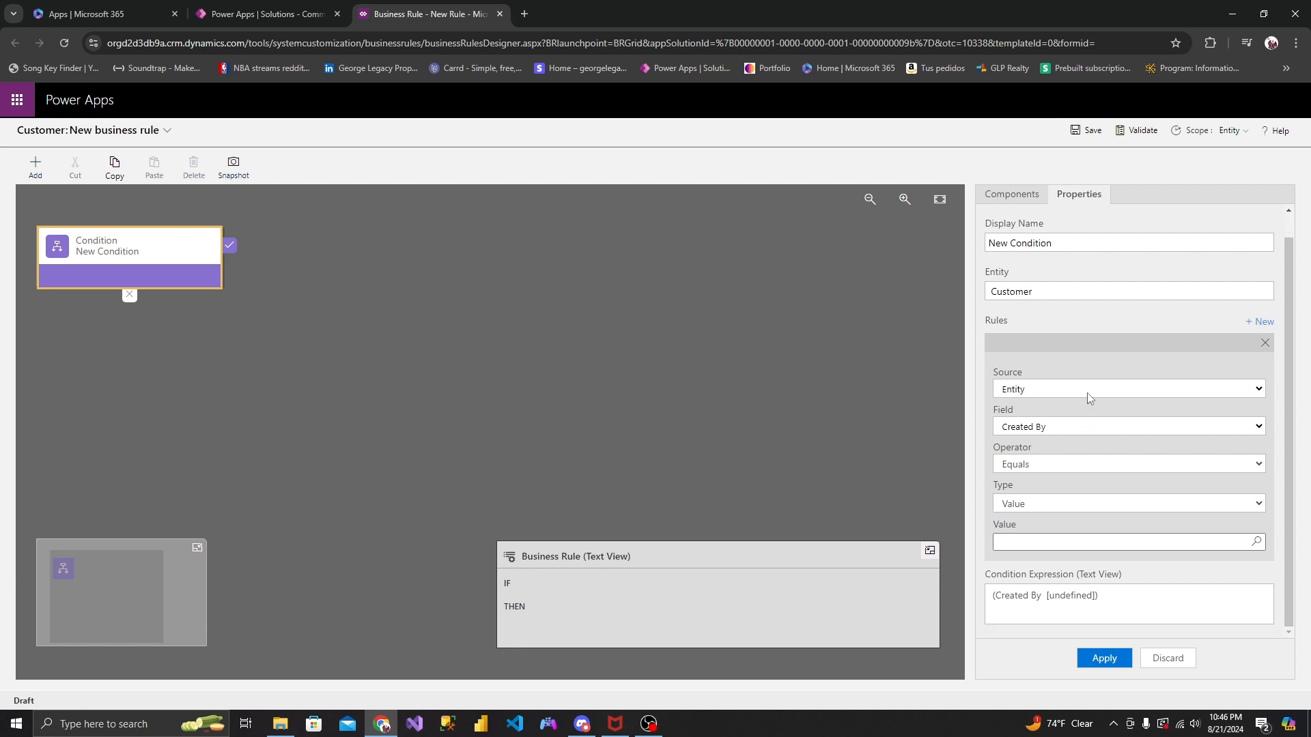
{"action": "left_click", "coordinate": [1065, 427]}
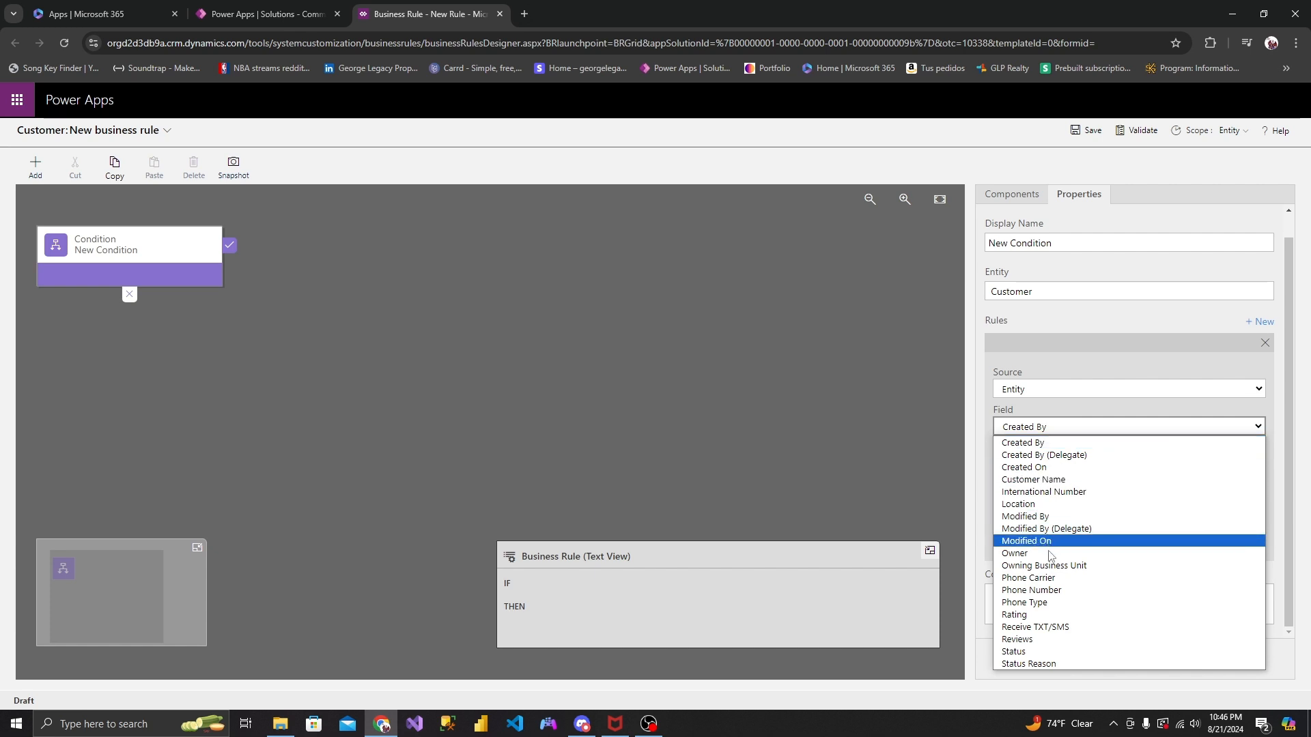
{"action": "left_click", "coordinate": [1058, 479]}
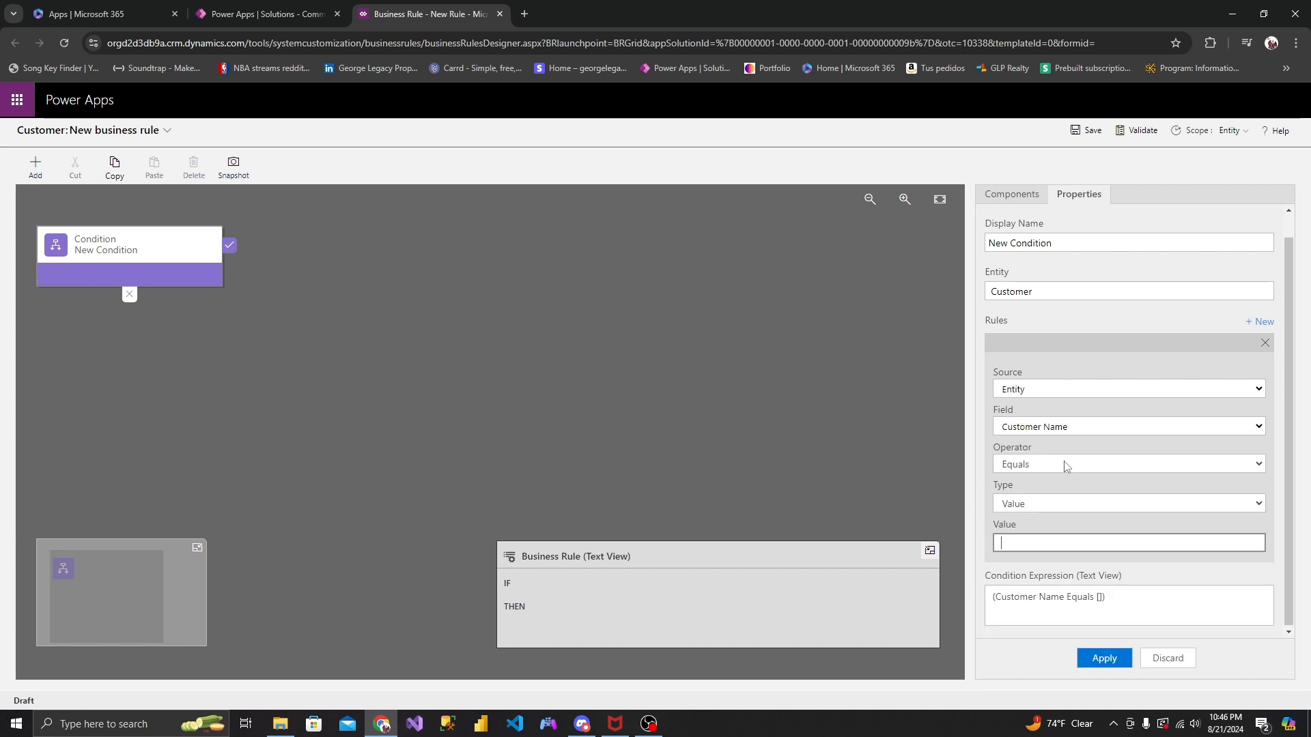
{"action": "left_click", "coordinate": [1066, 466]}
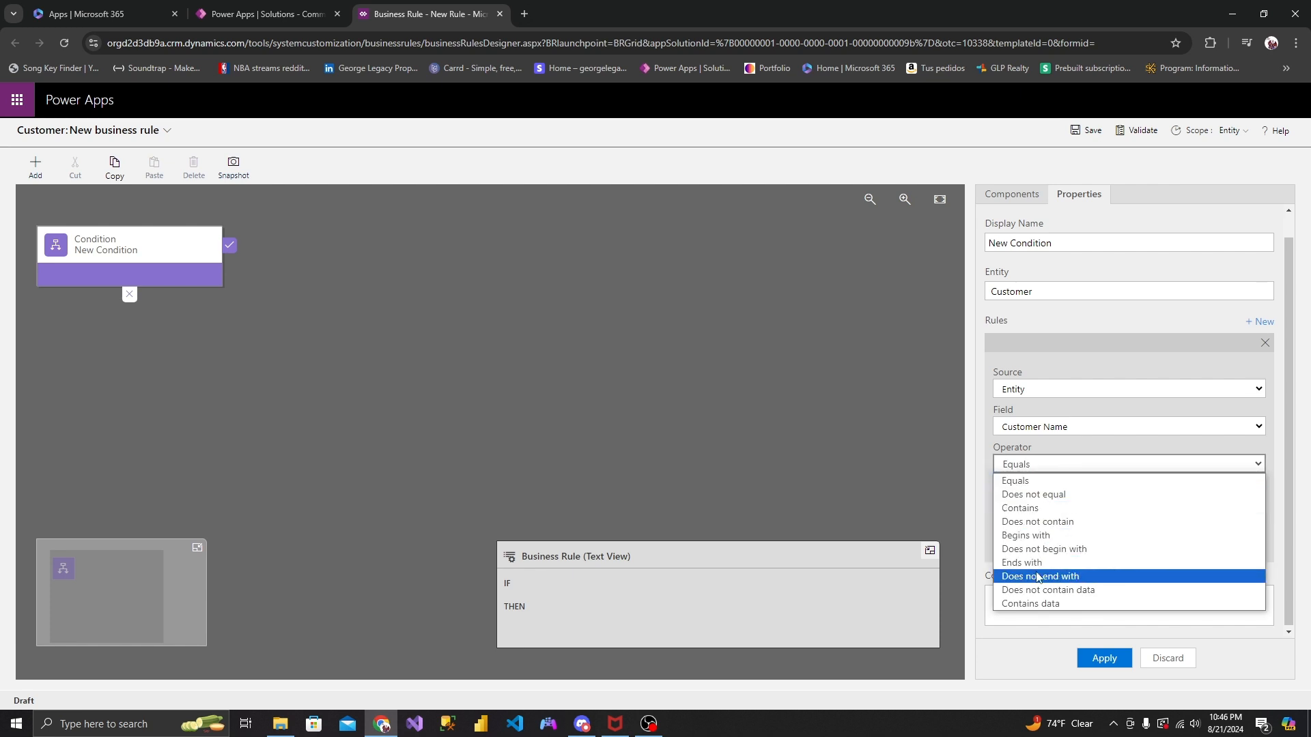
{"action": "left_click", "coordinate": [1044, 508]}
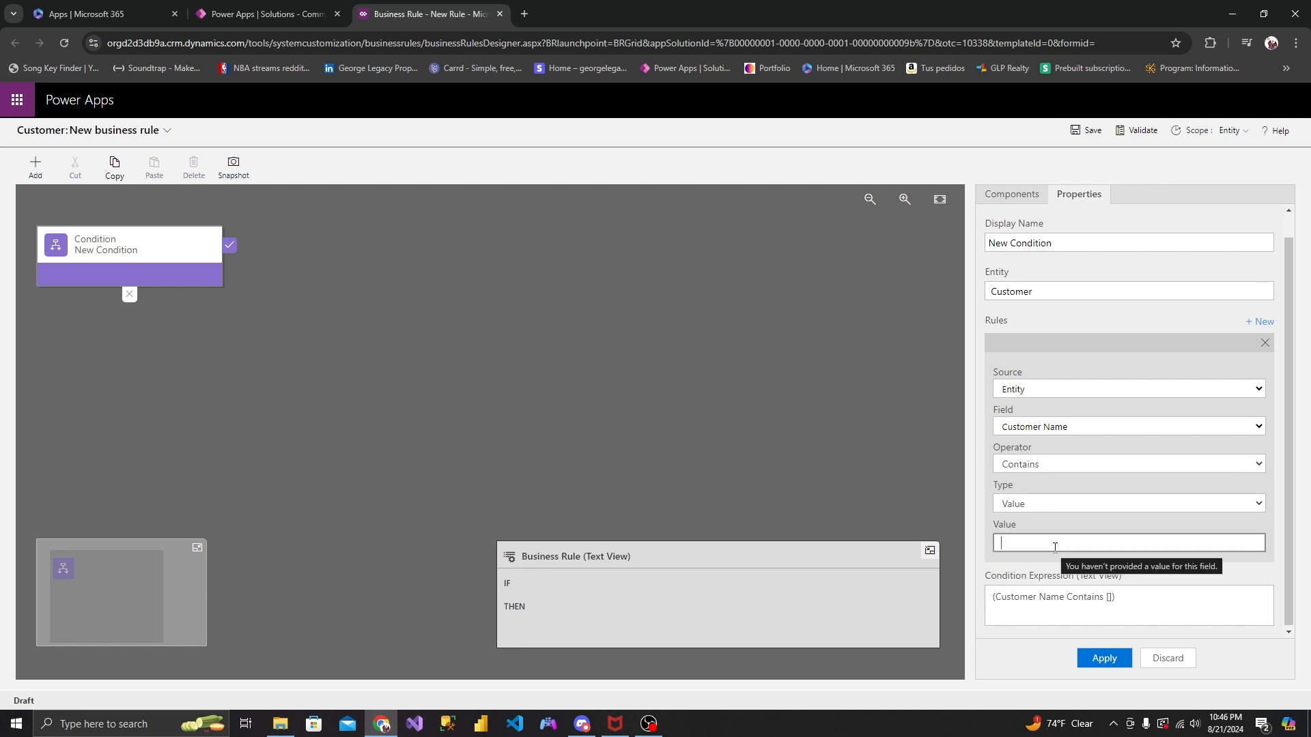
{"action": "left_click", "coordinate": [1055, 547]}
{"action": "type", "text": "!"}
{"action": "left_click", "coordinate": [1085, 655]}
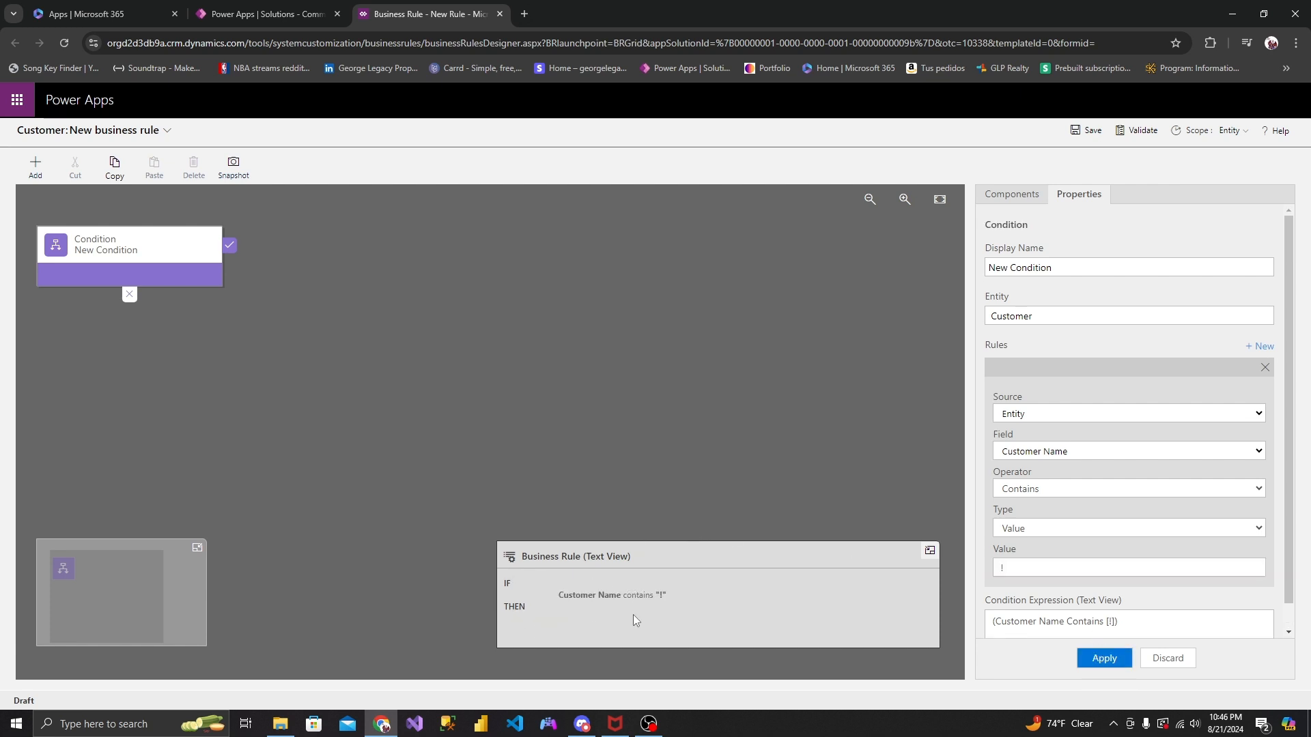
- Add a Show Error Message action to the condition's true branch, with the message "NOOOO !" on Customer Name, and apply it
{"action": "left_click", "coordinate": [1029, 195]}
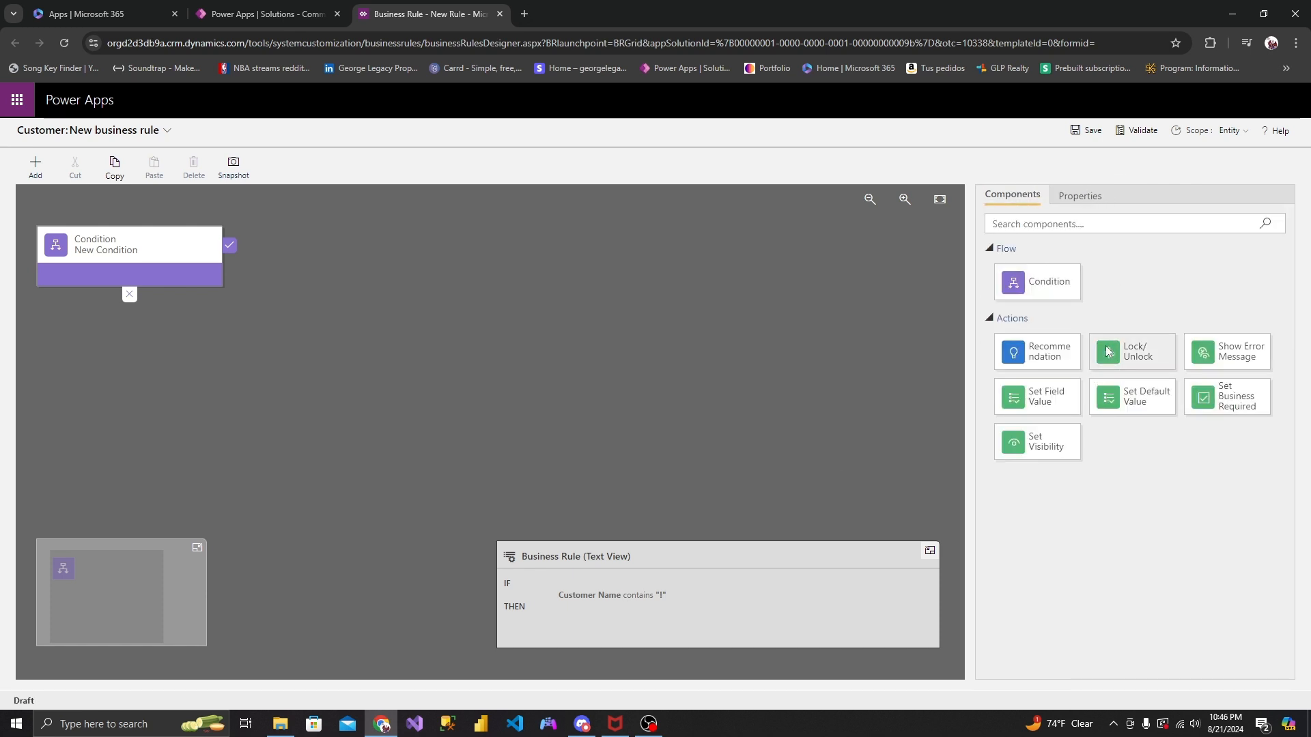
{"action": "left_click_drag", "start_coordinate": [1219, 355], "coordinate": [242, 251]}
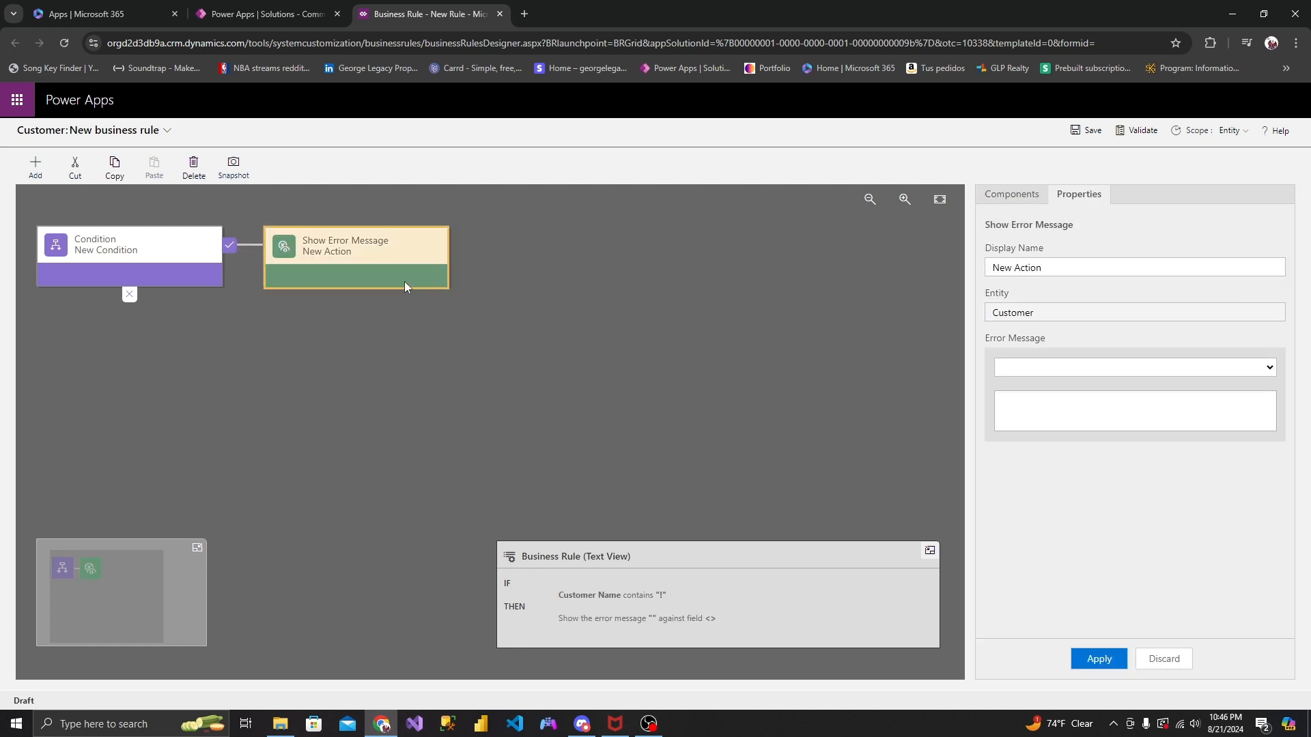
{"action": "left_click", "coordinate": [1092, 367]}
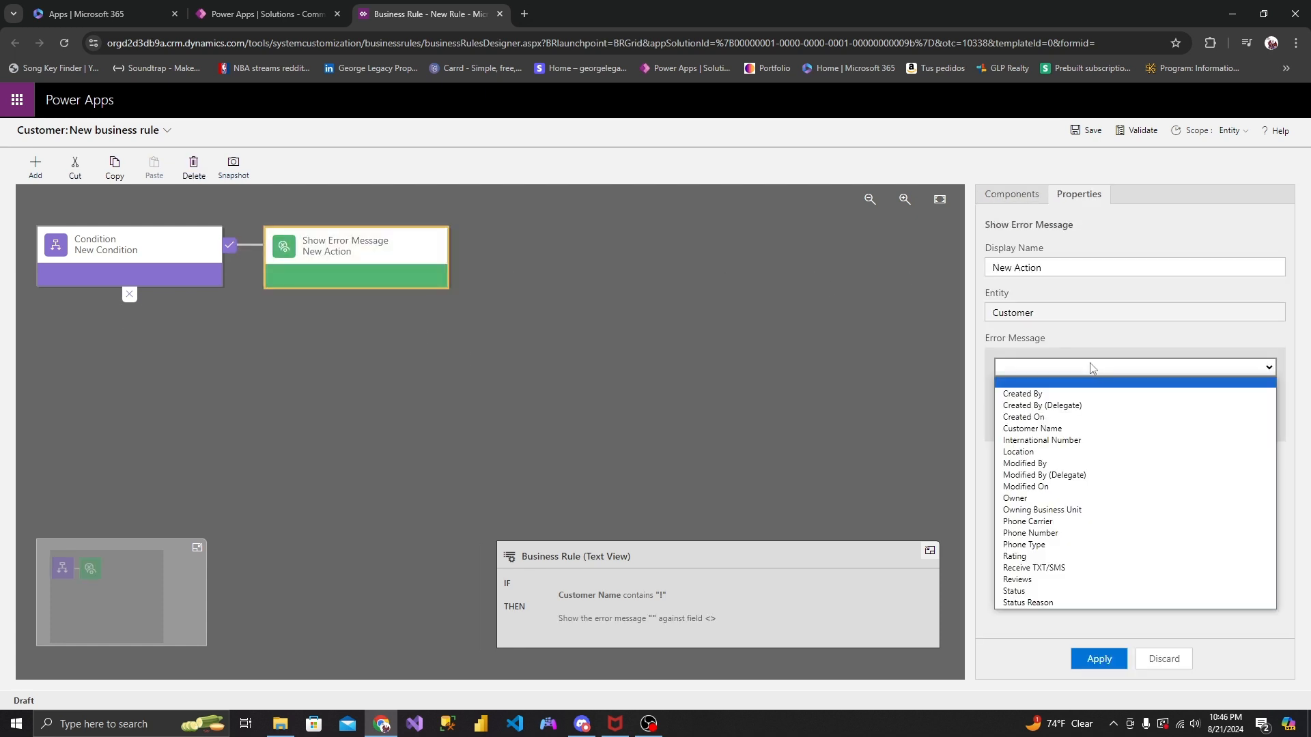
{"action": "left_click", "coordinate": [1065, 428]}
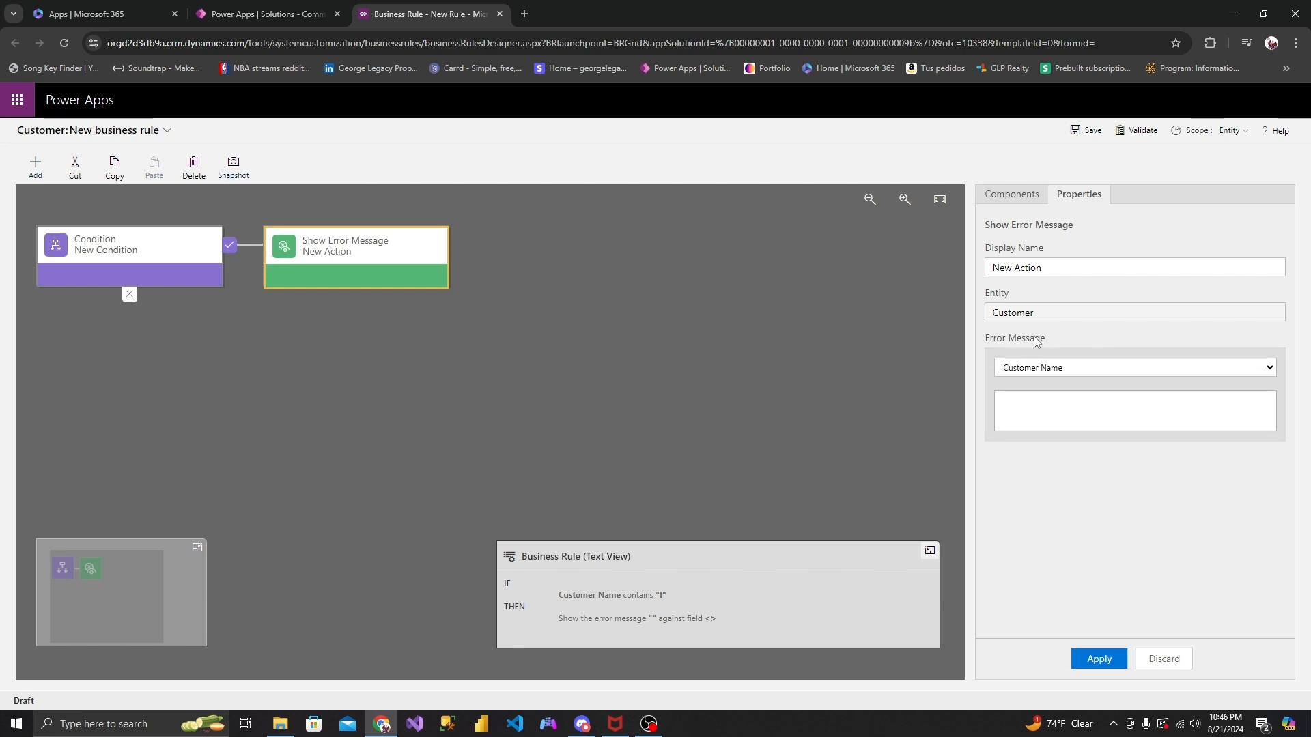
{"action": "left_click", "coordinate": [1058, 406]}
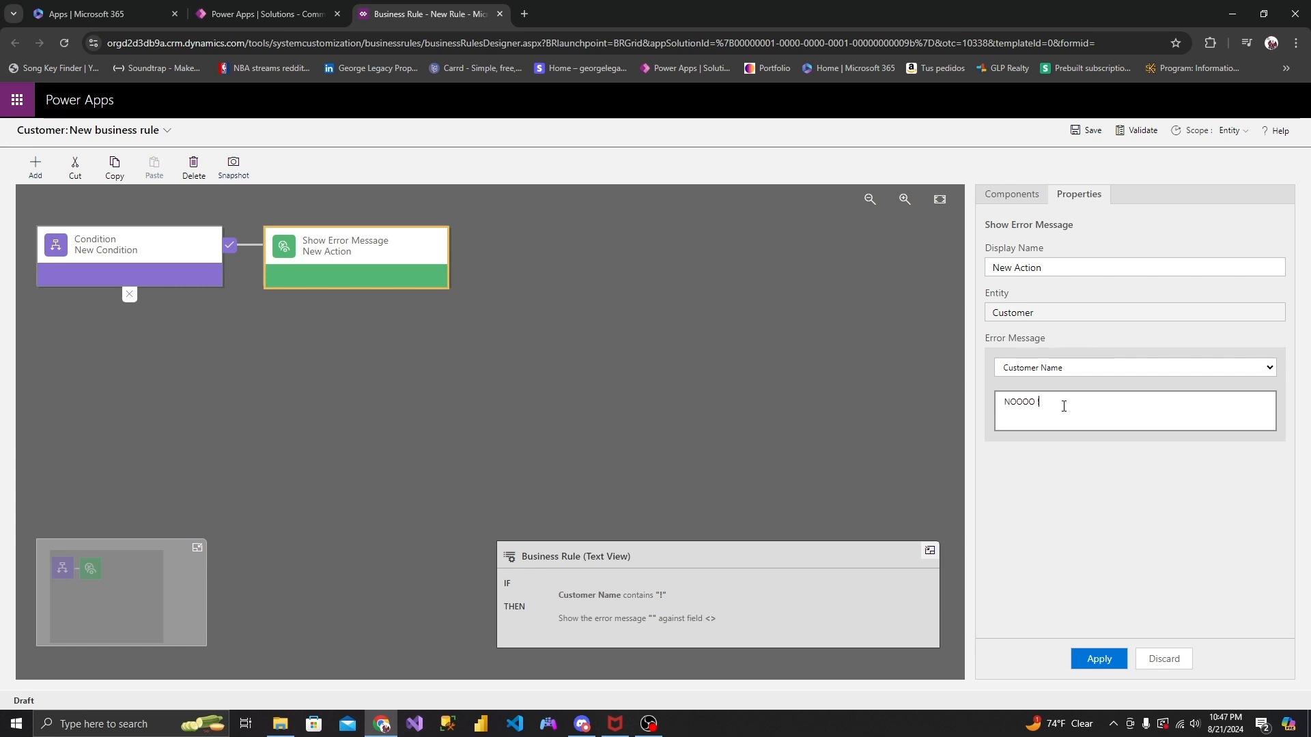
{"action": "type", "text": "NOOOO !"}
{"action": "left_click", "coordinate": [1101, 667]}
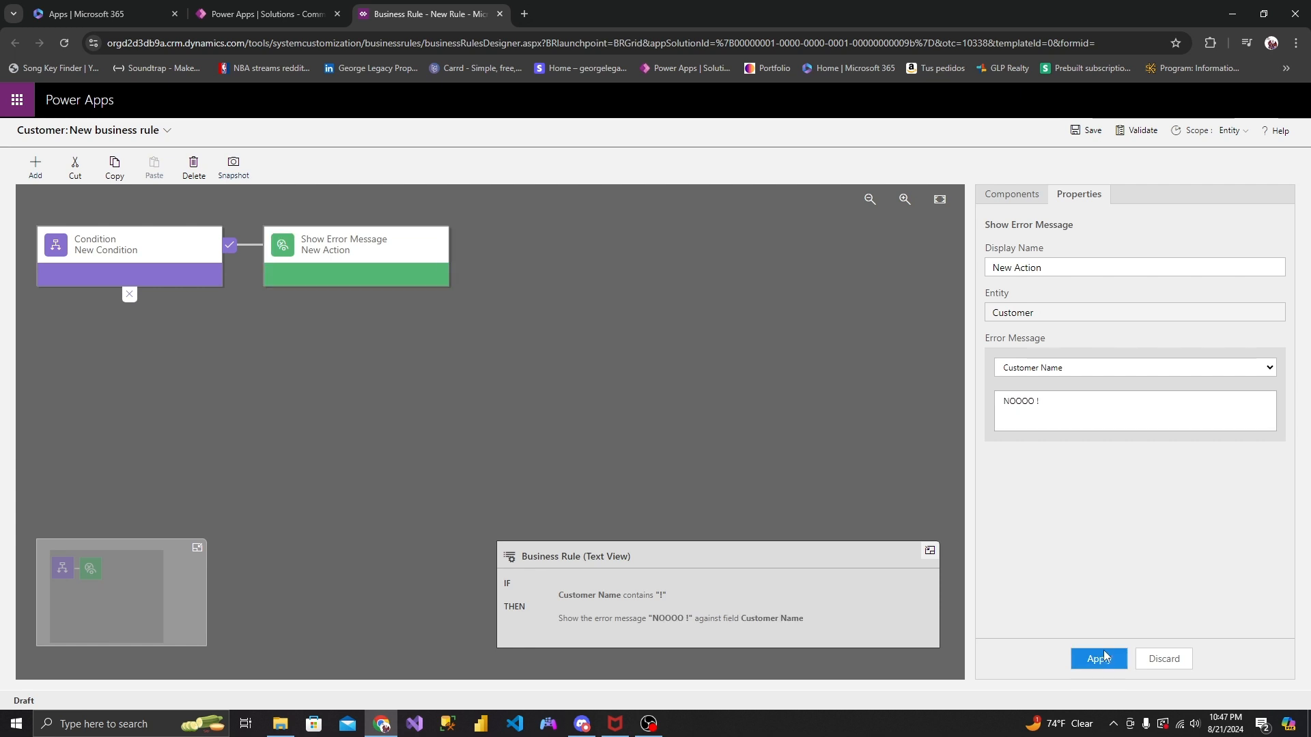
{"action": "left_click", "coordinate": [1091, 371]}
{"action": "left_click", "coordinate": [1100, 337]}
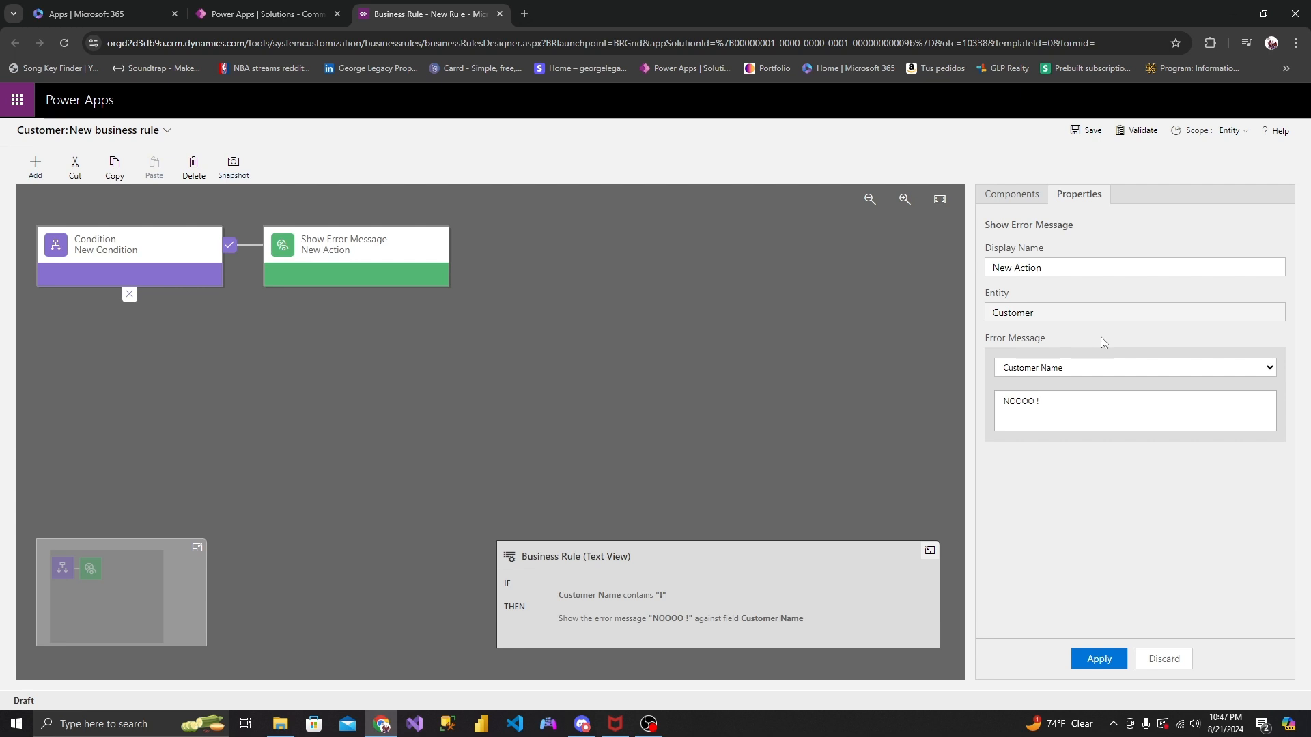
- Save and activate the error-message business rule, and return to the Customer table's business rules list in the solution
{"action": "left_click", "coordinate": [1086, 136]}
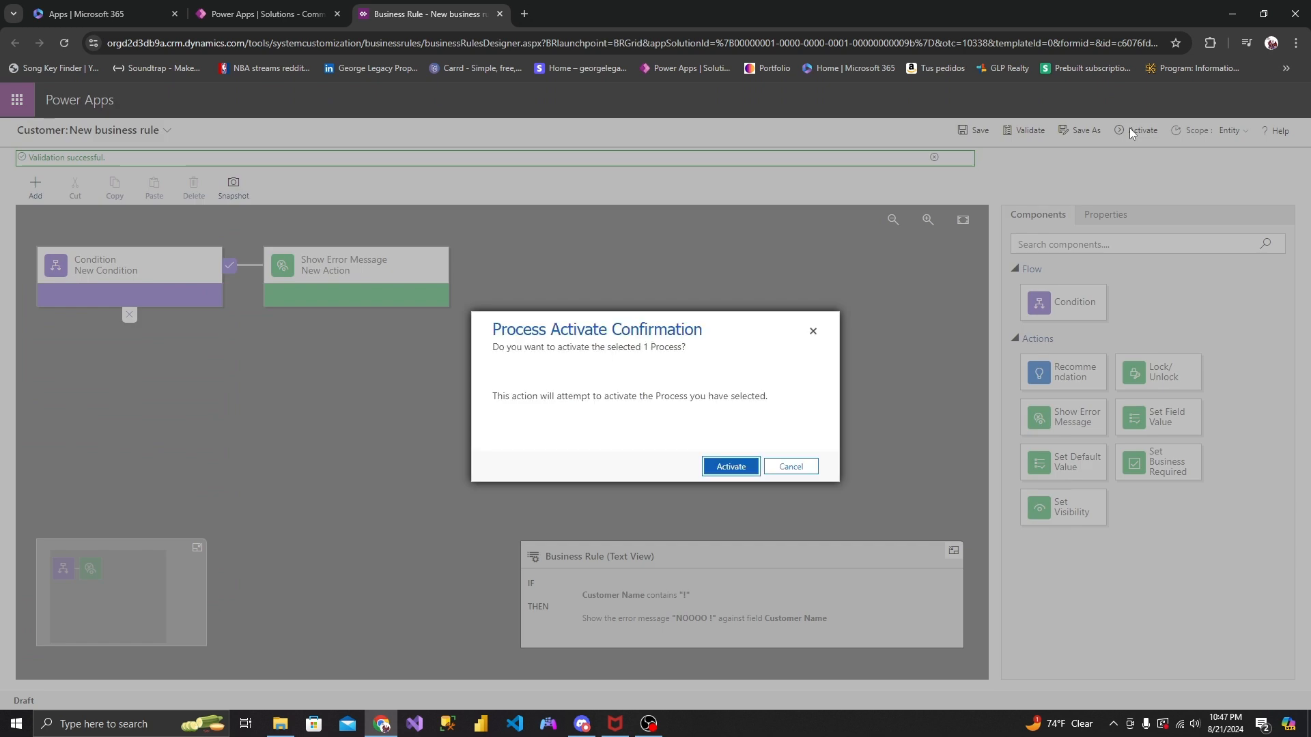
{"action": "left_click", "coordinate": [754, 464]}
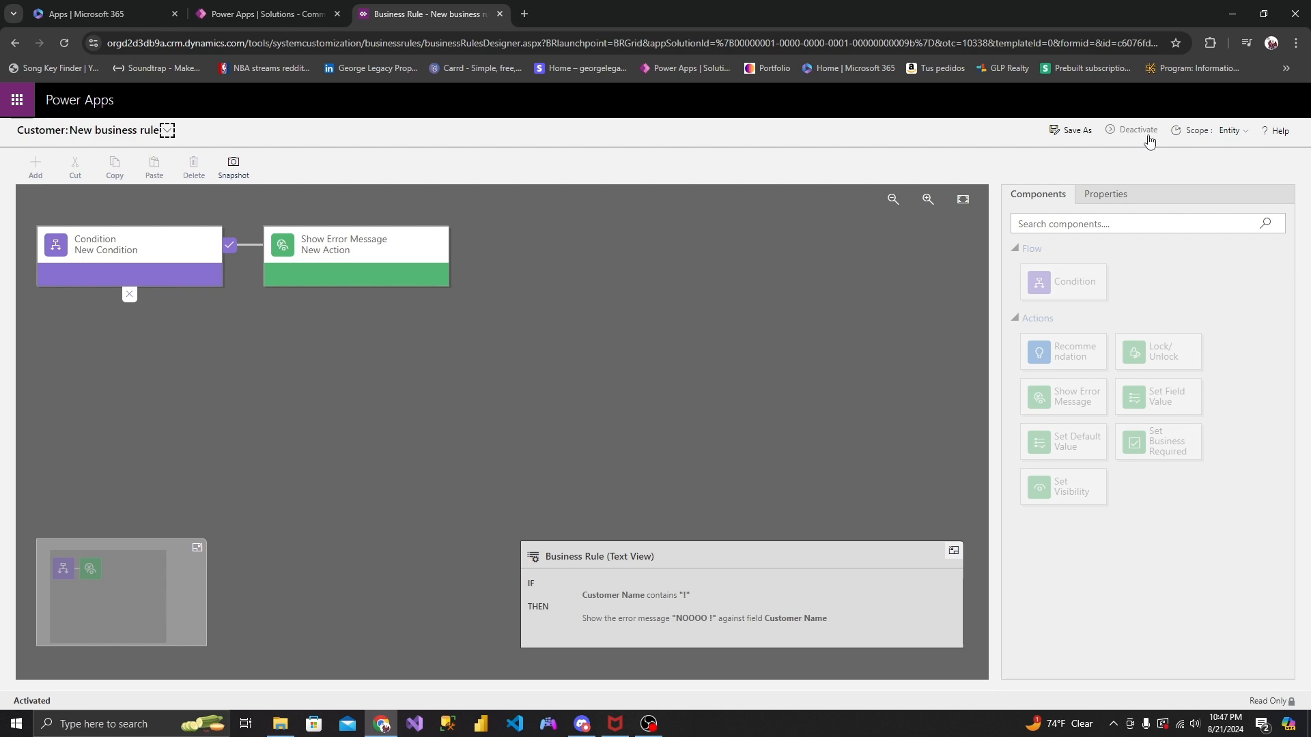
{"action": "left_click", "coordinate": [309, 23]}
{"action": "left_click", "coordinate": [749, 449]}
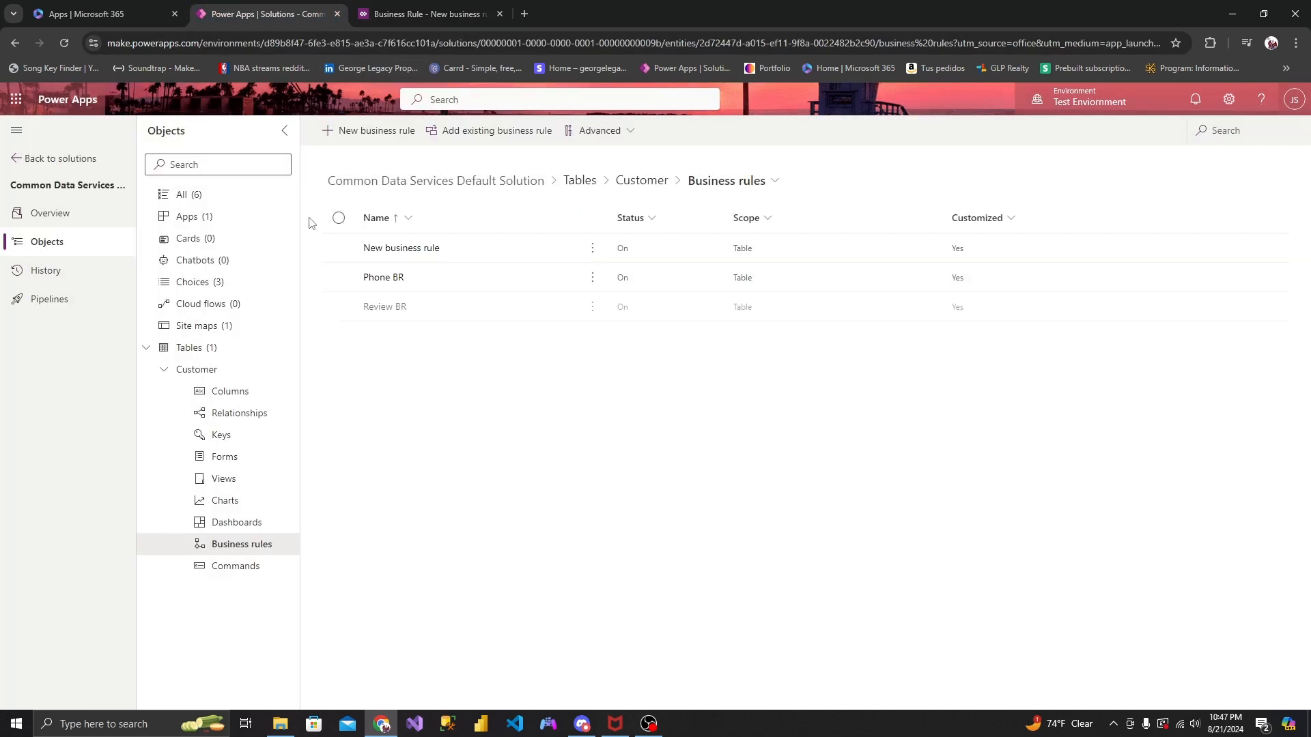
- Play the Youtube App from the solution's apps
{"action": "left_click", "coordinate": [272, 216]}
{"action": "left_click", "coordinate": [544, 252]}
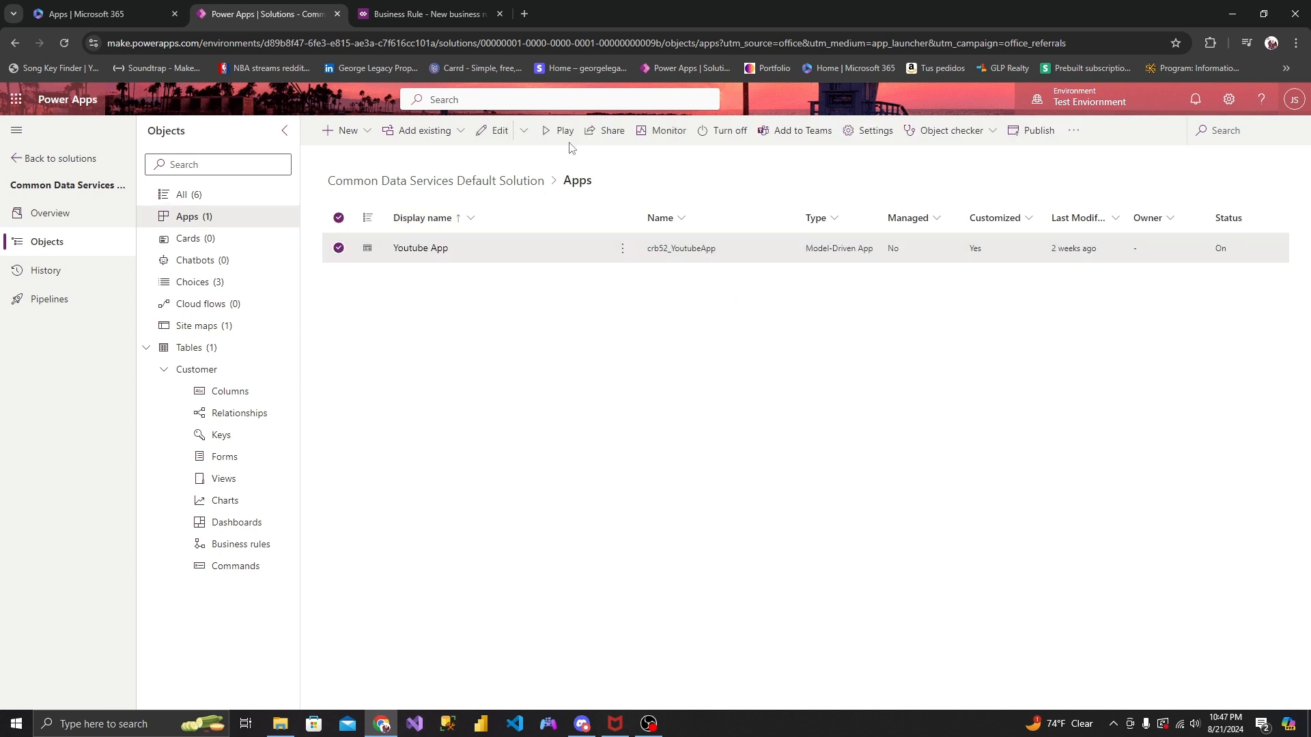
{"action": "left_click", "coordinate": [558, 131]}
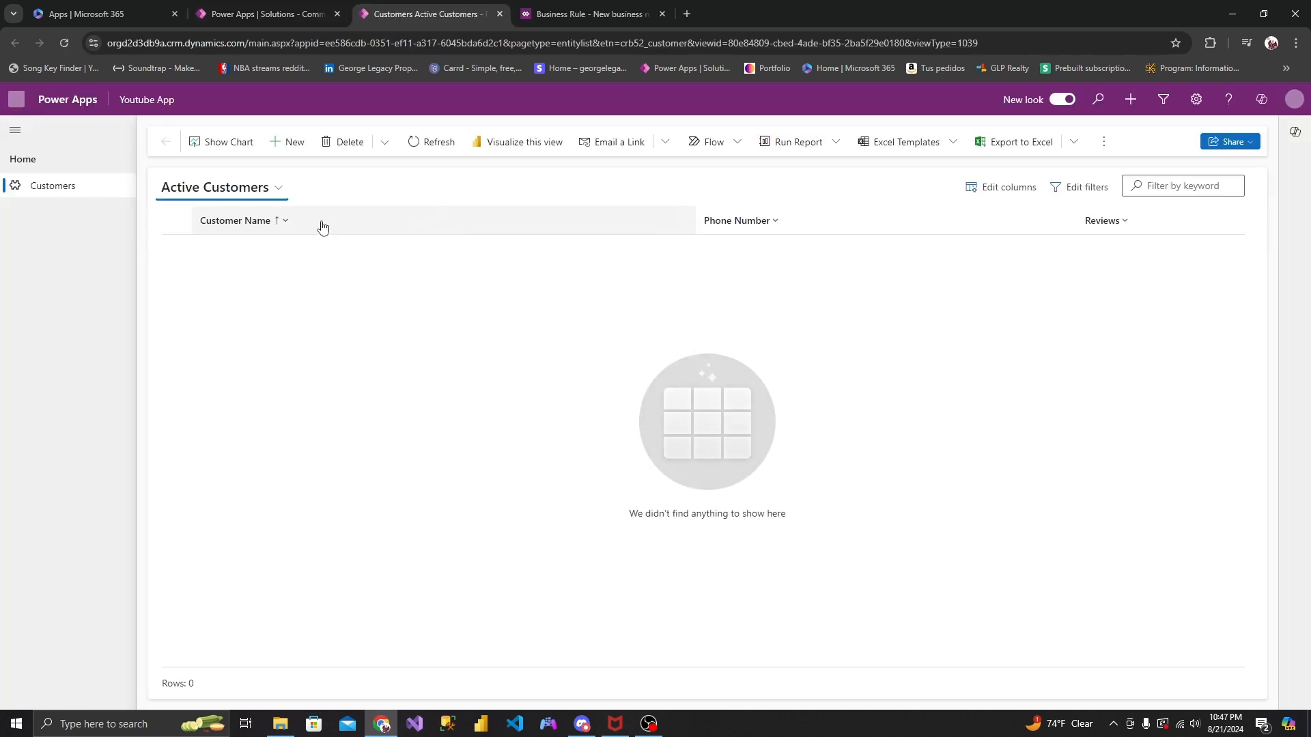
- Start a new customer record, enter a customer name ending in an exclamation mark, and try to save it
{"action": "left_click", "coordinate": [281, 142]}
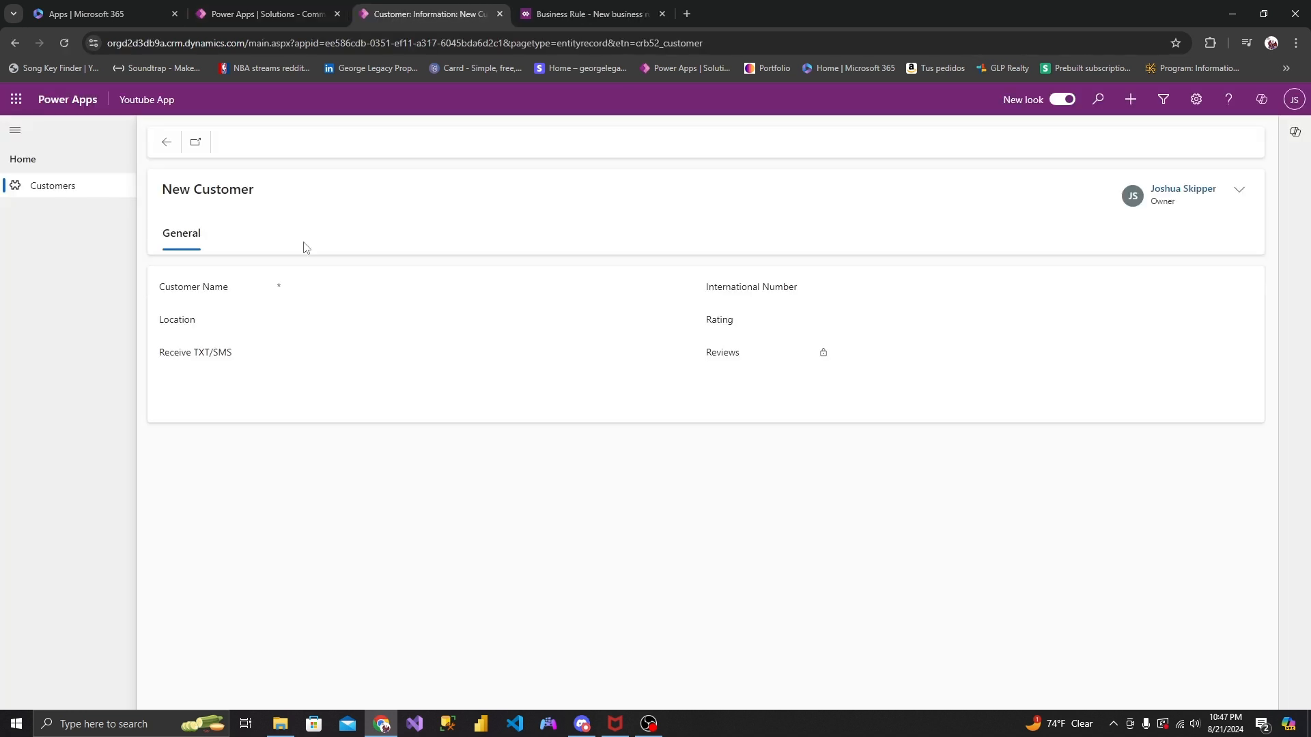
{"action": "left_click", "coordinate": [337, 284]}
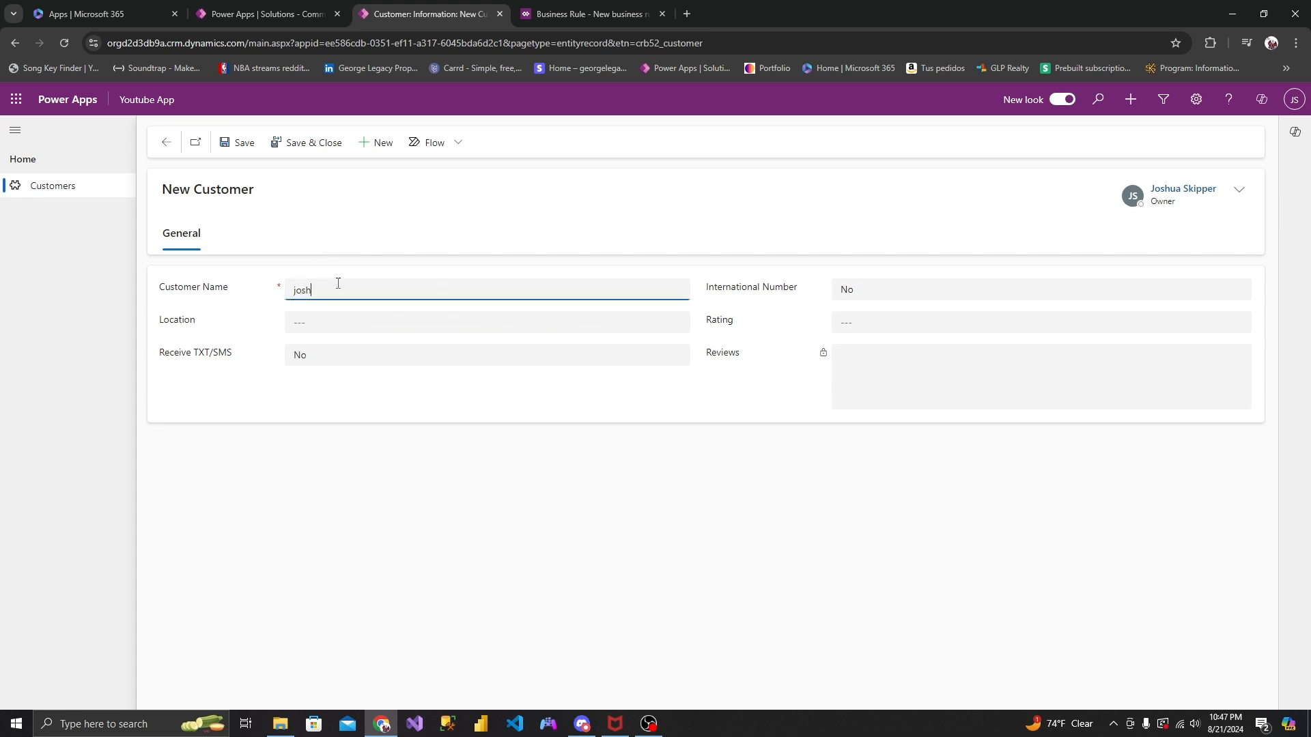
{"action": "left_click", "coordinate": [236, 143]}
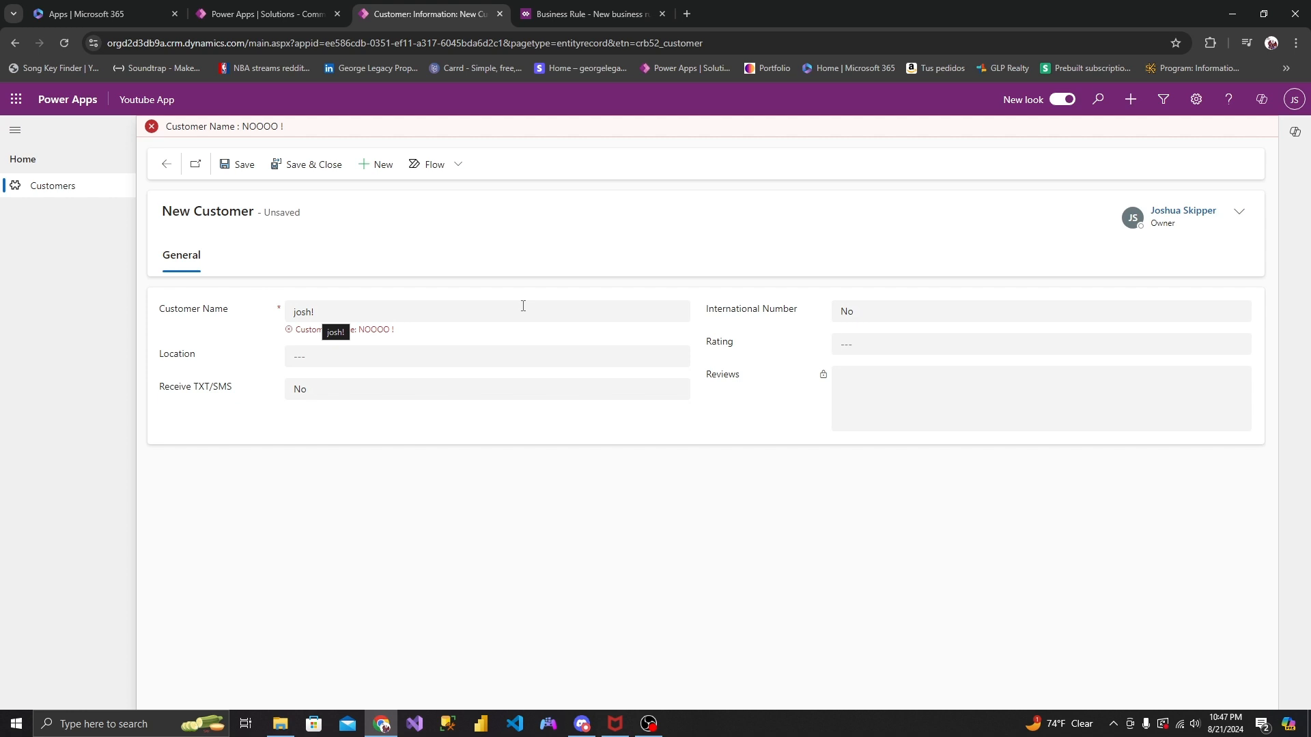
- Close the activated rule's designer and start another new business rule for the Customer table
{"action": "left_click", "coordinate": [542, 15]}
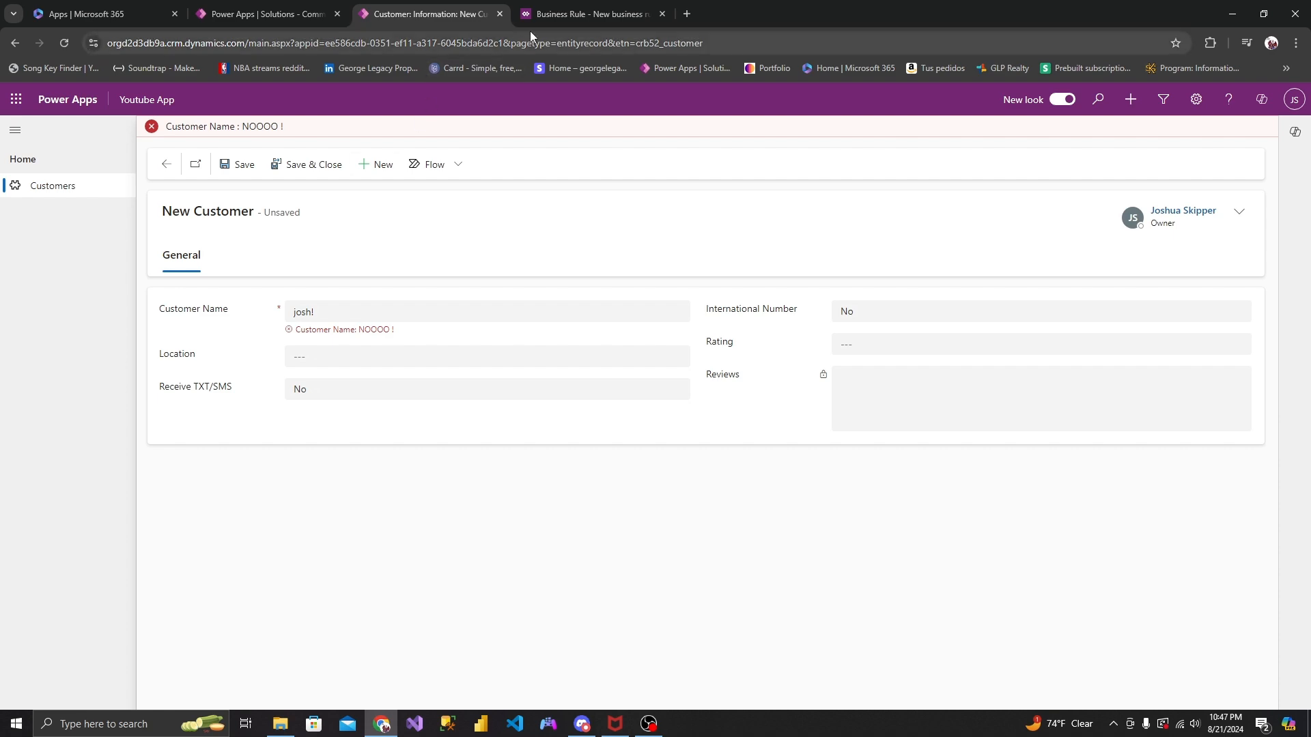
{"action": "left_click", "coordinate": [662, 14]}
{"action": "left_click", "coordinate": [272, 14]}
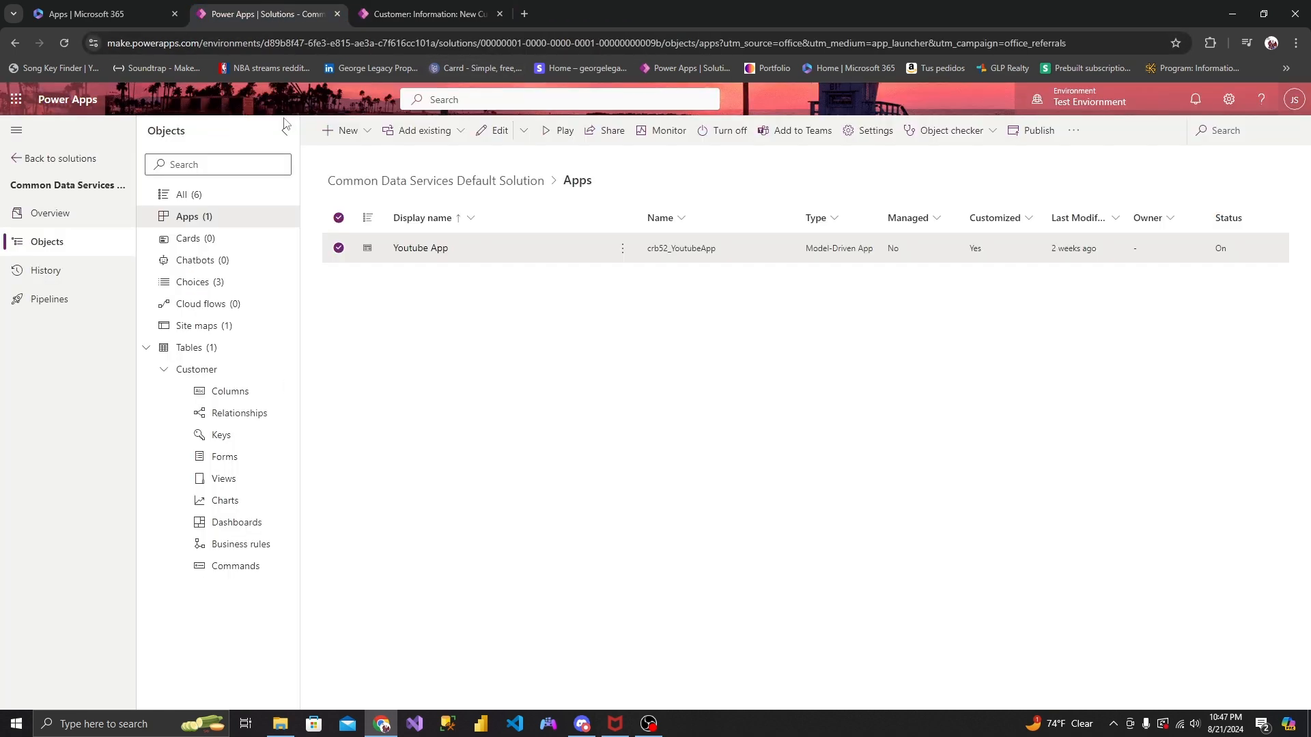
{"action": "left_click", "coordinate": [205, 367]}
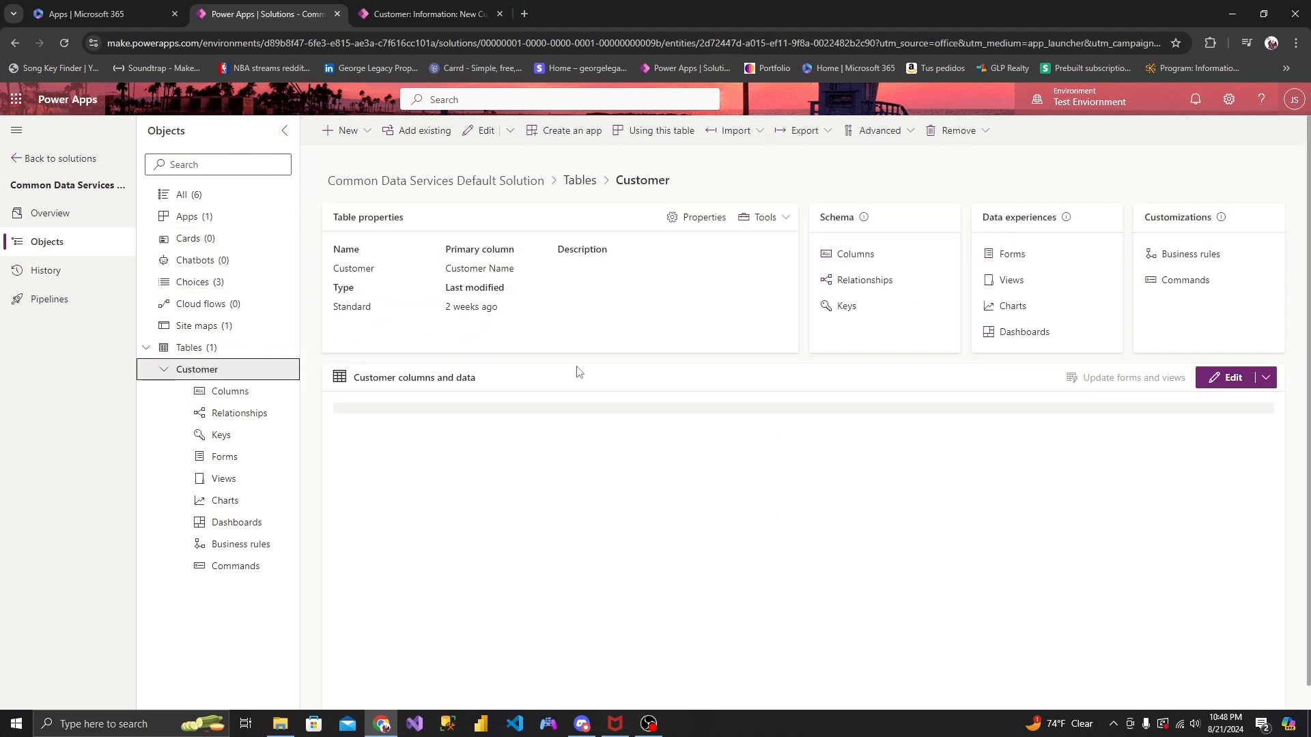
{"action": "left_click", "coordinate": [1189, 254]}
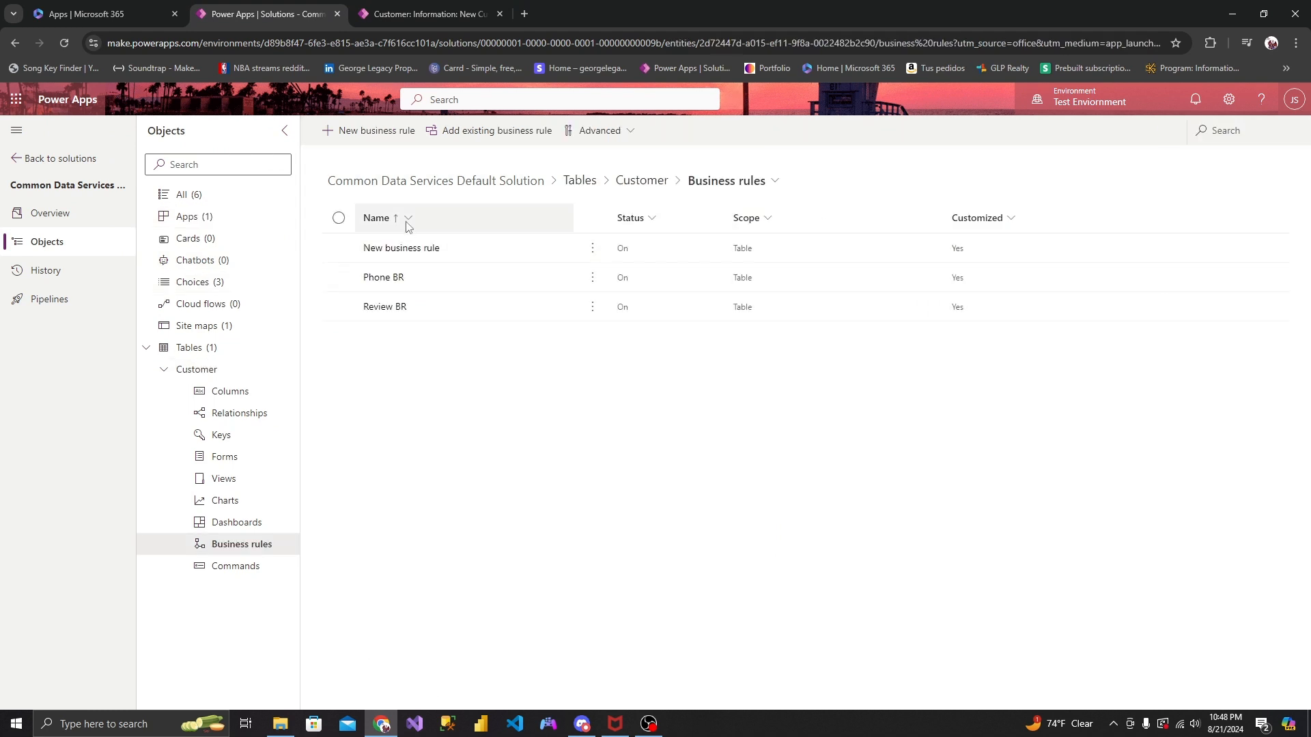
{"action": "left_click", "coordinate": [389, 140]}
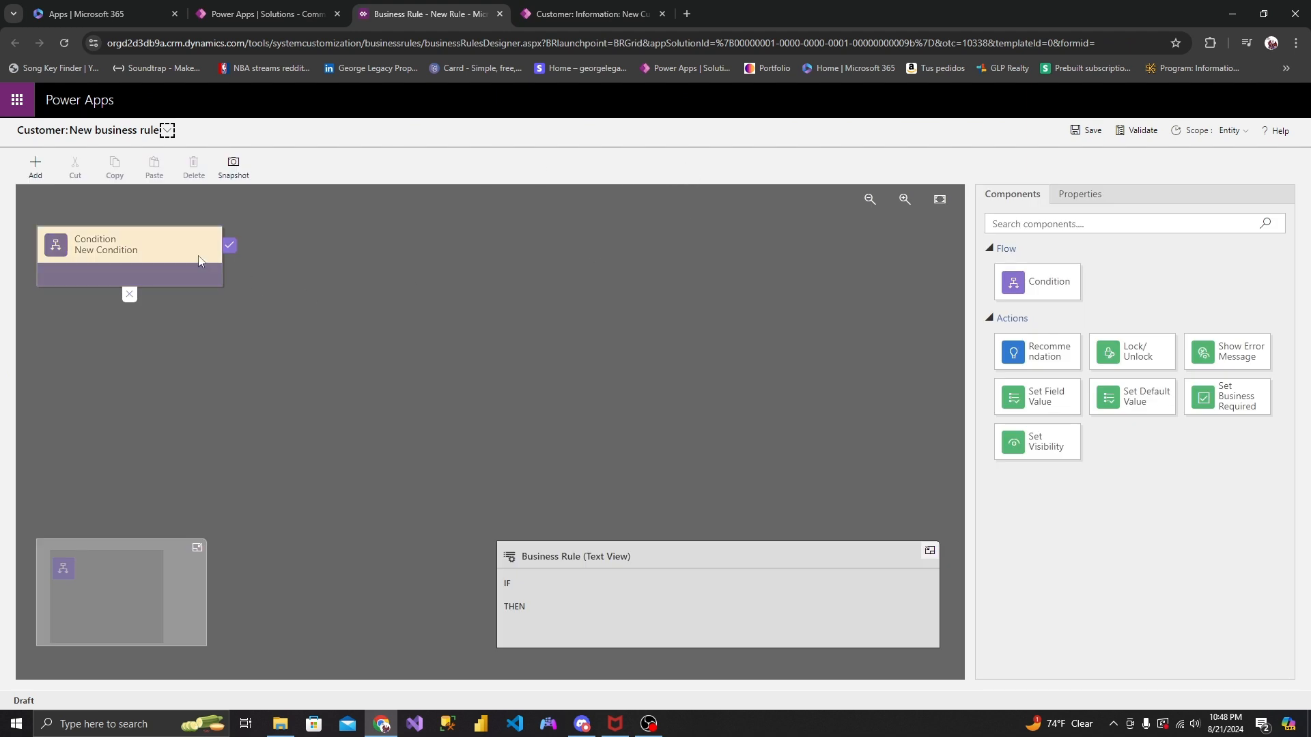
- Name the new business rule "Last part" and open the properties of its condition
{"action": "left_click", "coordinate": [167, 131]}
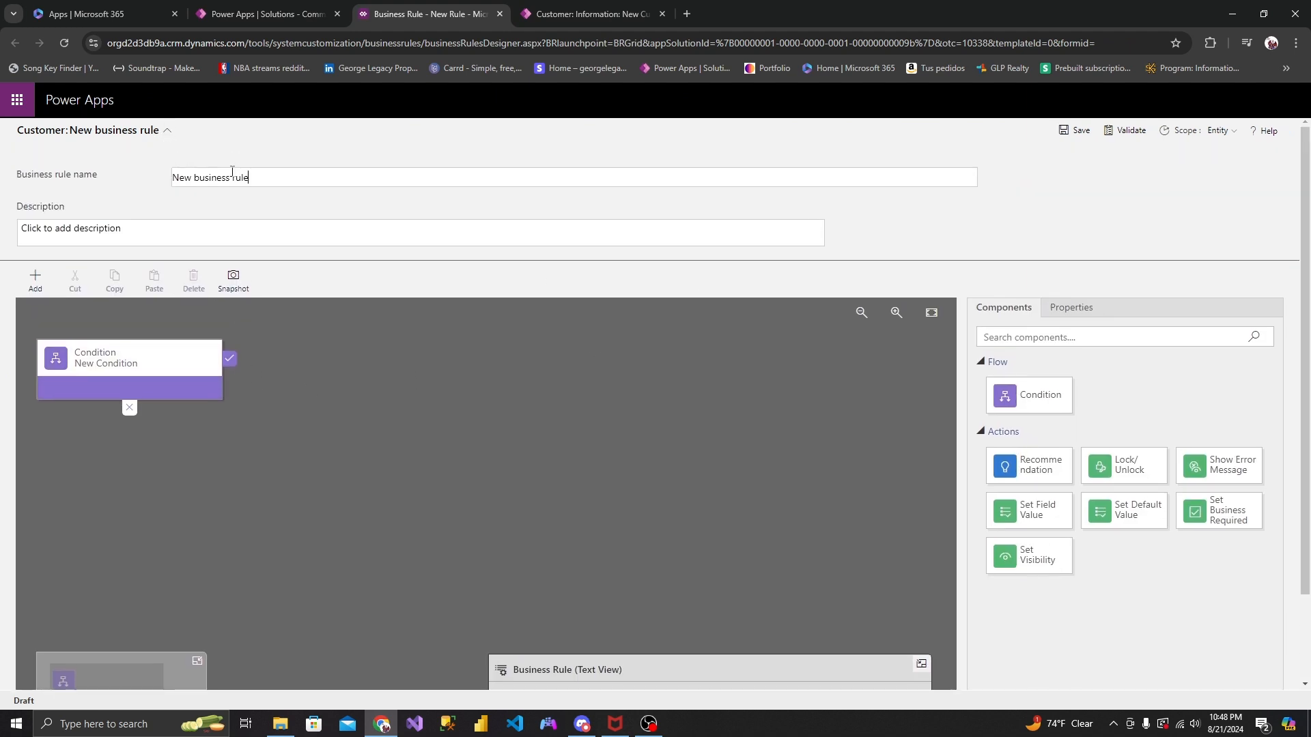
{"action": "left_click", "coordinate": [232, 176]}
{"action": "type", "text": "Last part"}
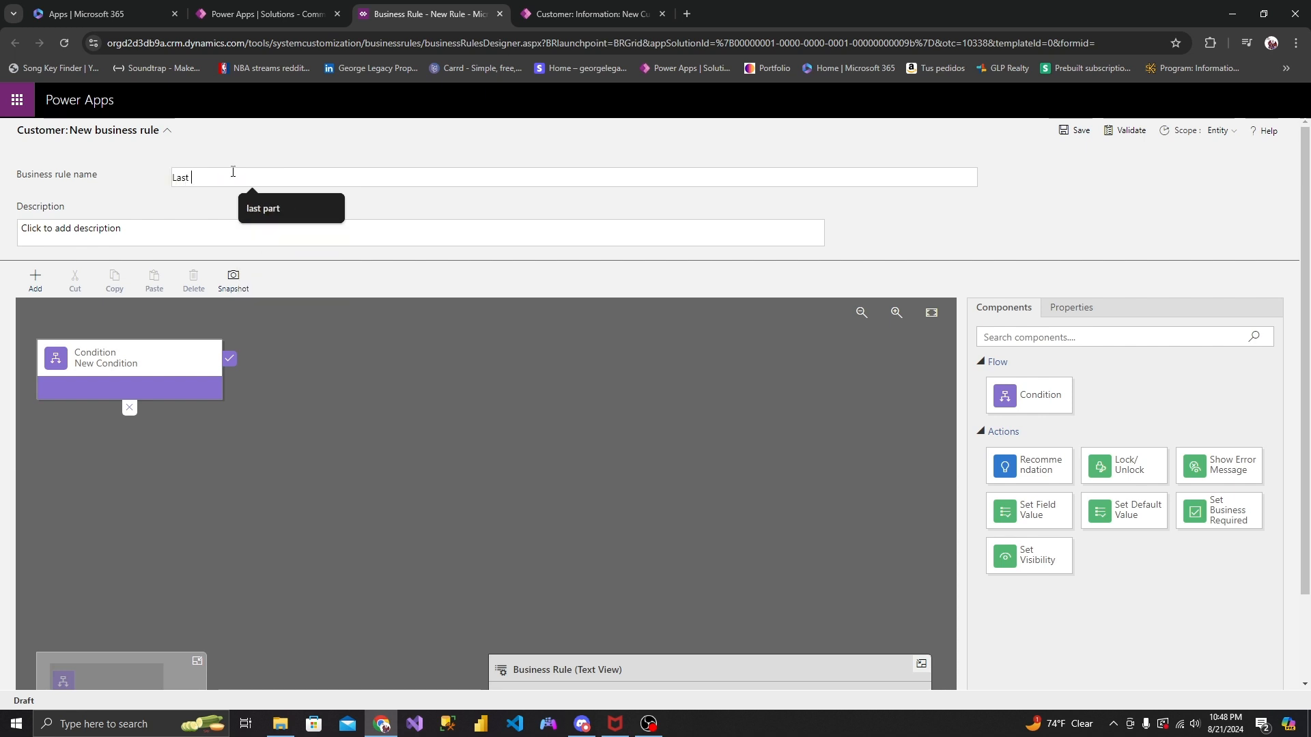
{"action": "left_click", "coordinate": [225, 230]}
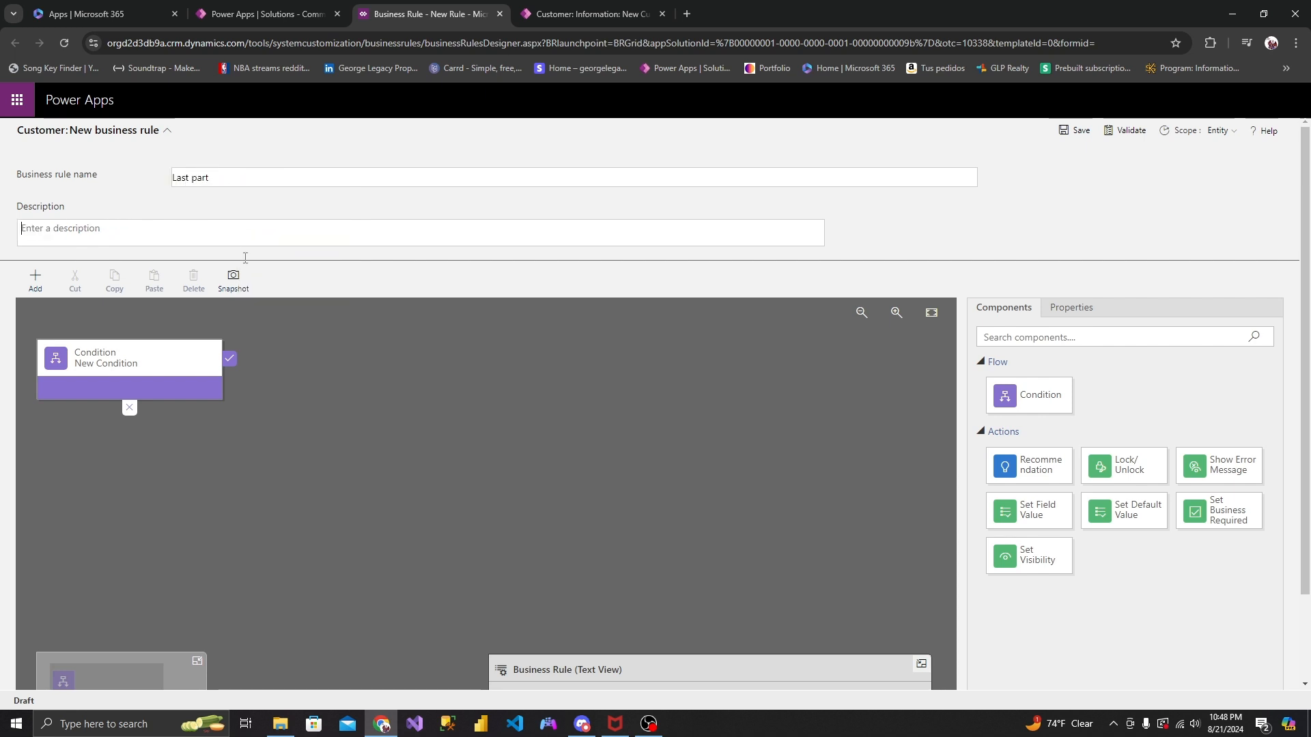
{"action": "left_click", "coordinate": [167, 131]}
{"action": "left_click", "coordinate": [161, 240]}
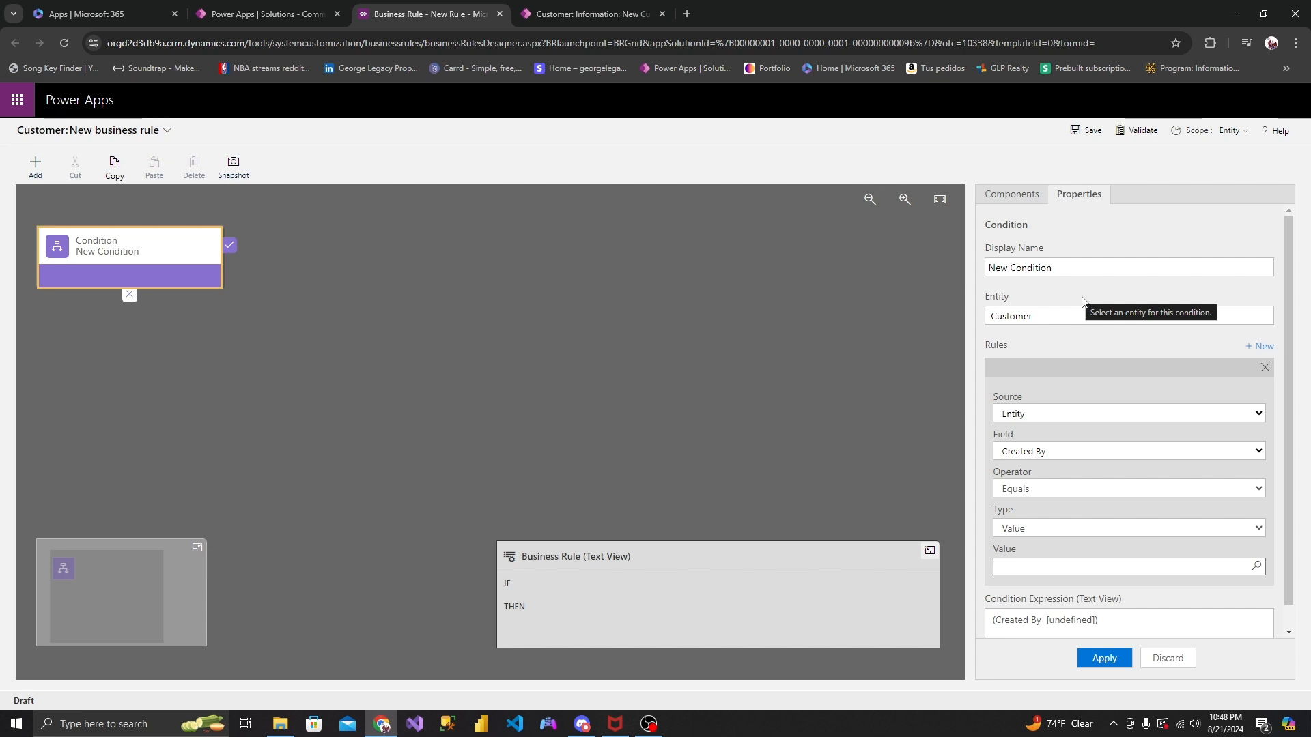
- In the open New Customer form, set Rating to 2 - Okay, check the Reviews field, and return to the rule designer
{"action": "left_click", "coordinate": [619, 21]}
{"action": "left_click", "coordinate": [863, 350]}
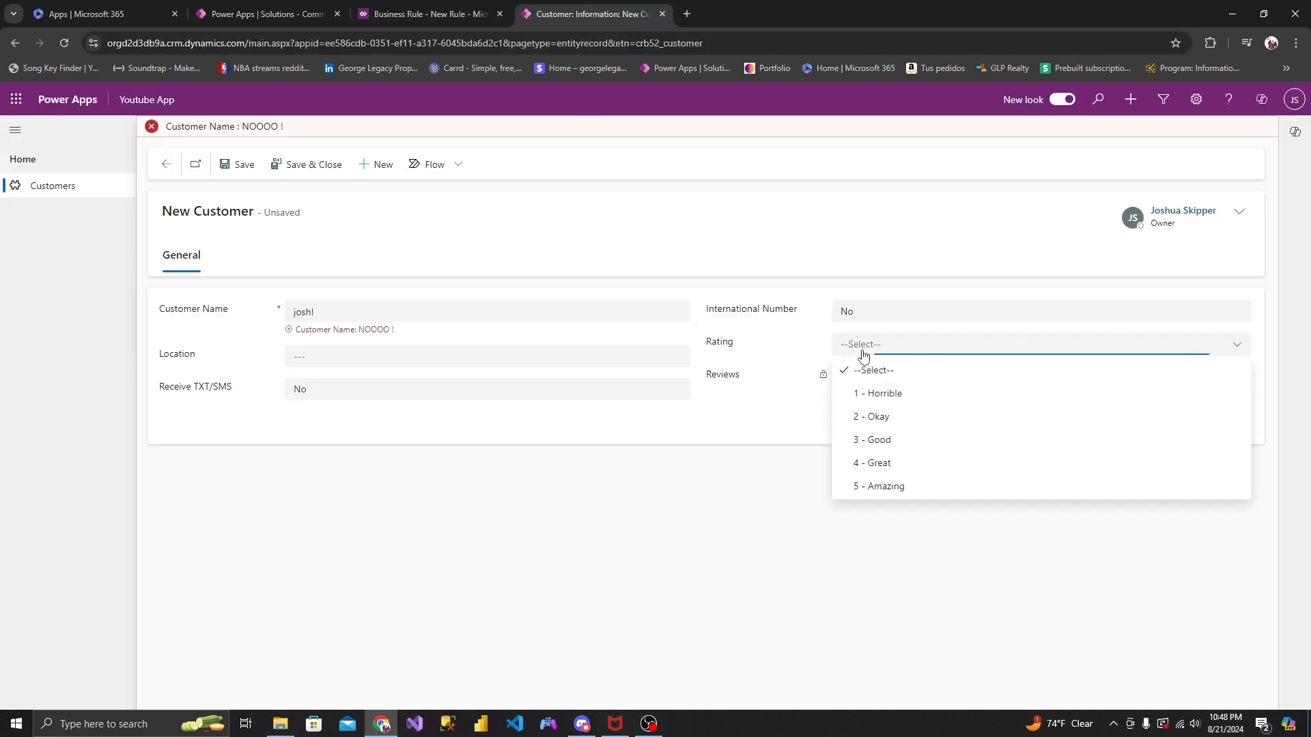
{"action": "left_click", "coordinate": [877, 416]}
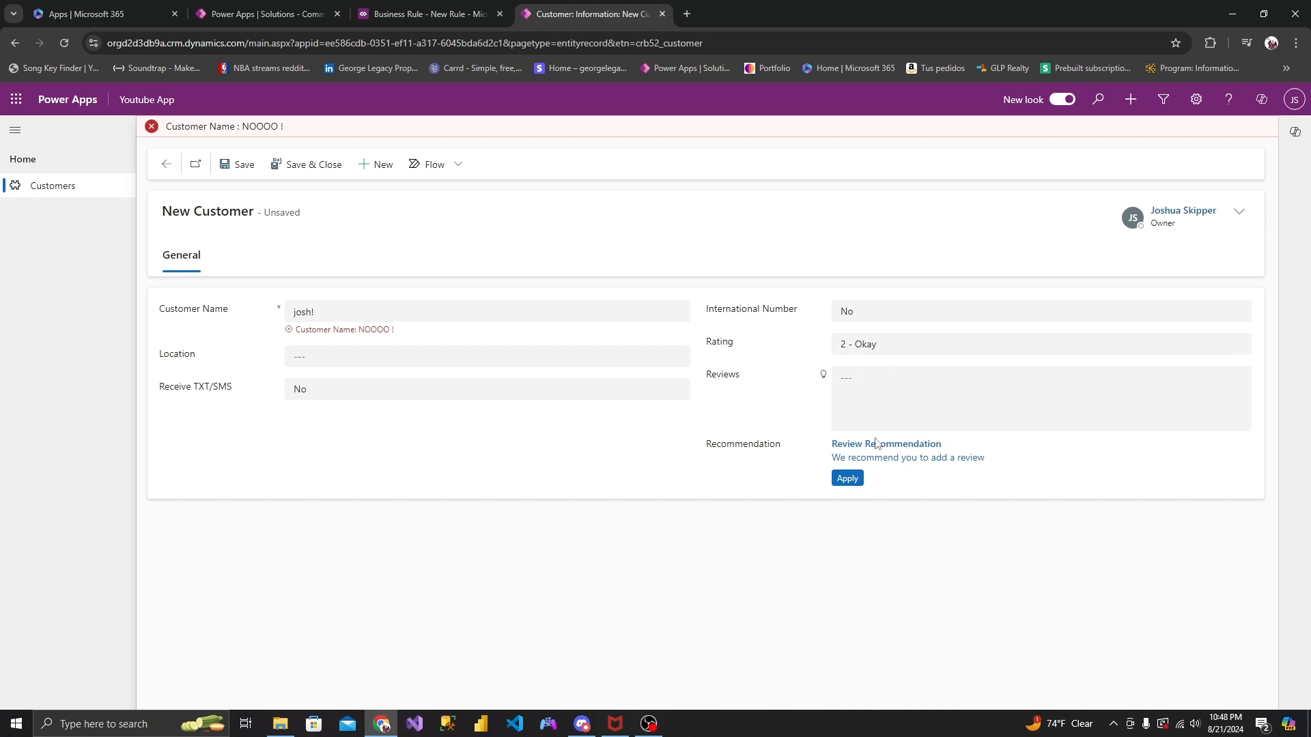
{"action": "left_click", "coordinate": [890, 377]}
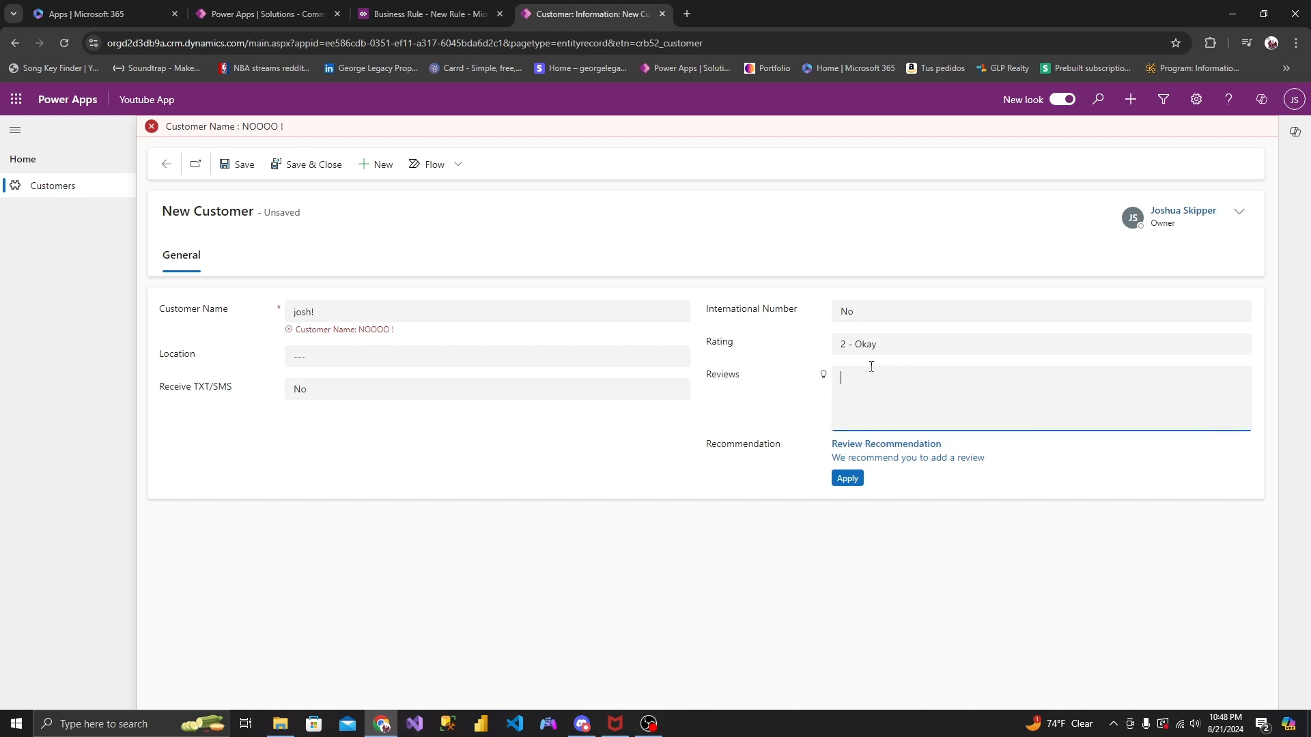
{"action": "left_click", "coordinate": [429, 25]}
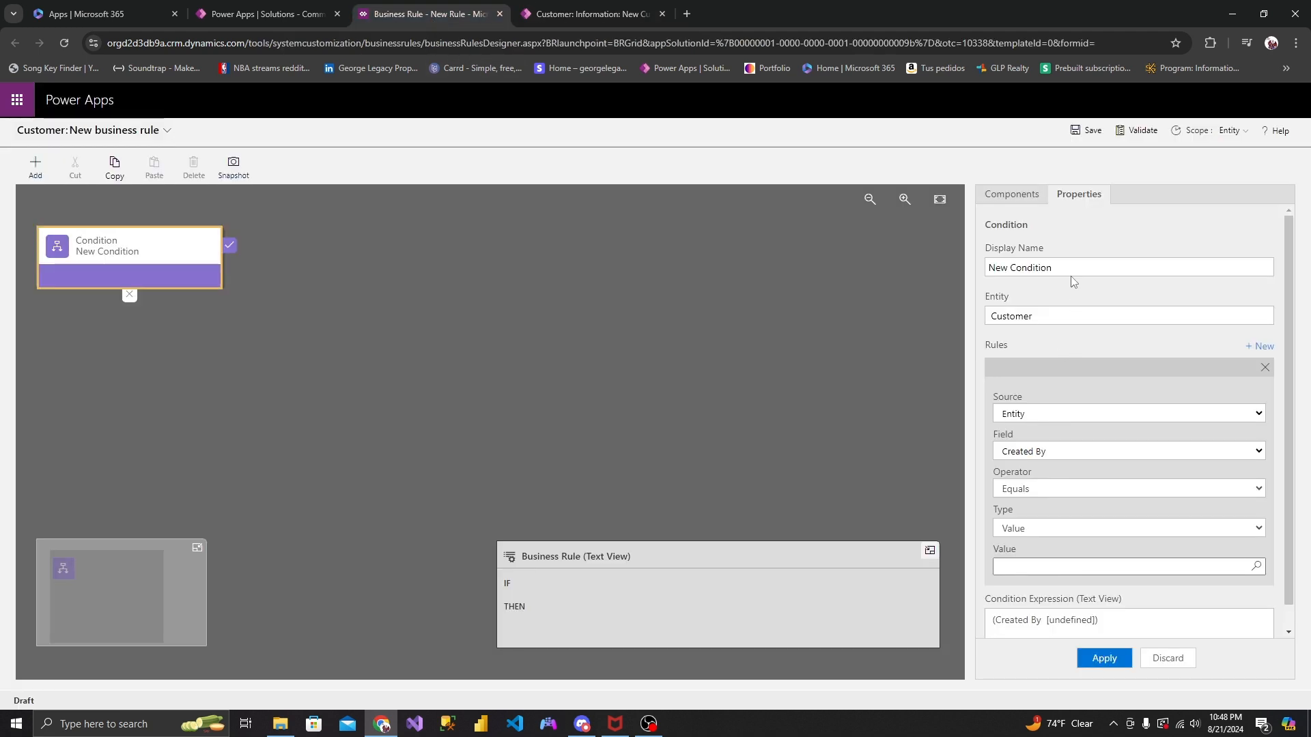
- Set the condition to Rating Contains data and apply it
{"action": "left_click", "coordinate": [1058, 452]}
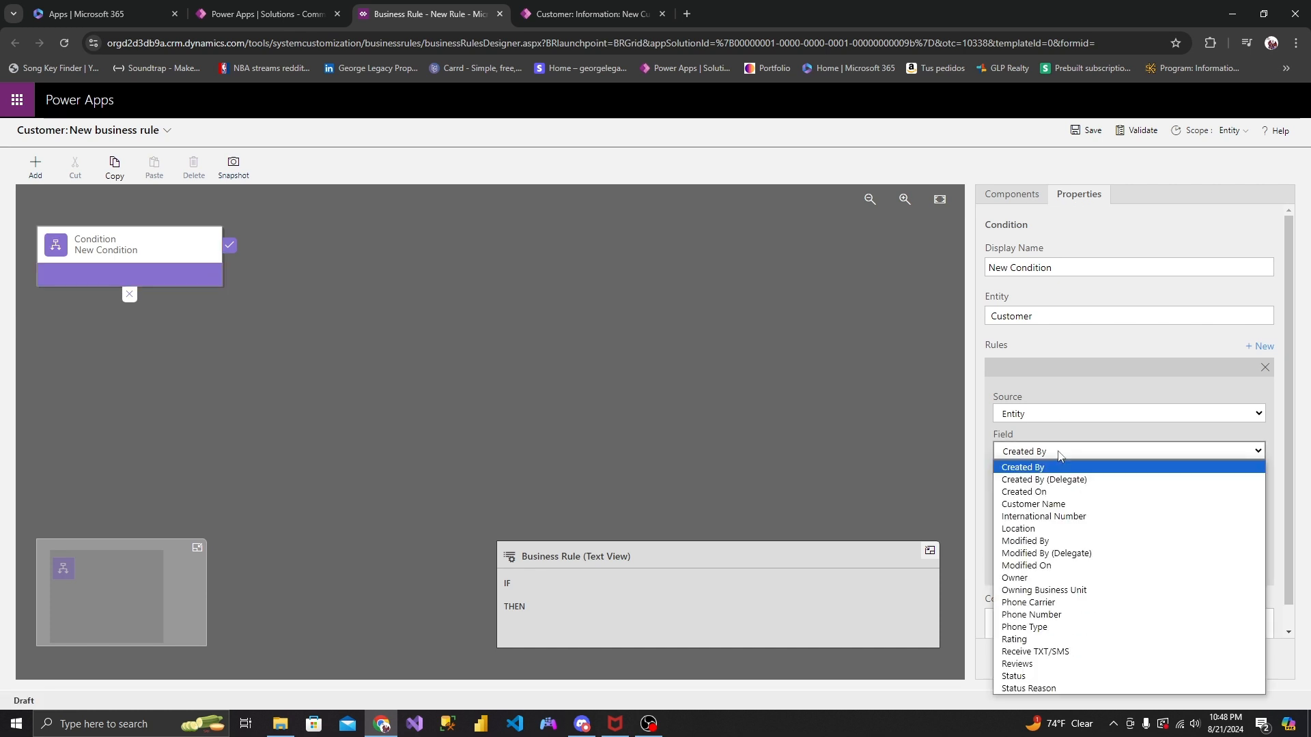
{"action": "key", "text": "Down"}
{"action": "key", "text": "Down"}
{"action": "key", "text": "Down"}
{"action": "key", "text": "Down"}
{"action": "key", "text": "Down"}
{"action": "key", "text": "Down"}
{"action": "key", "text": "Down"}
{"action": "key", "text": "Down"}
{"action": "key", "text": "Down"}
{"action": "key", "text": "Down"}
{"action": "key", "text": "Down"}
{"action": "key", "text": "Down"}
{"action": "key", "text": "Down"}
{"action": "key", "text": "Down"}
{"action": "key", "text": "Return"}
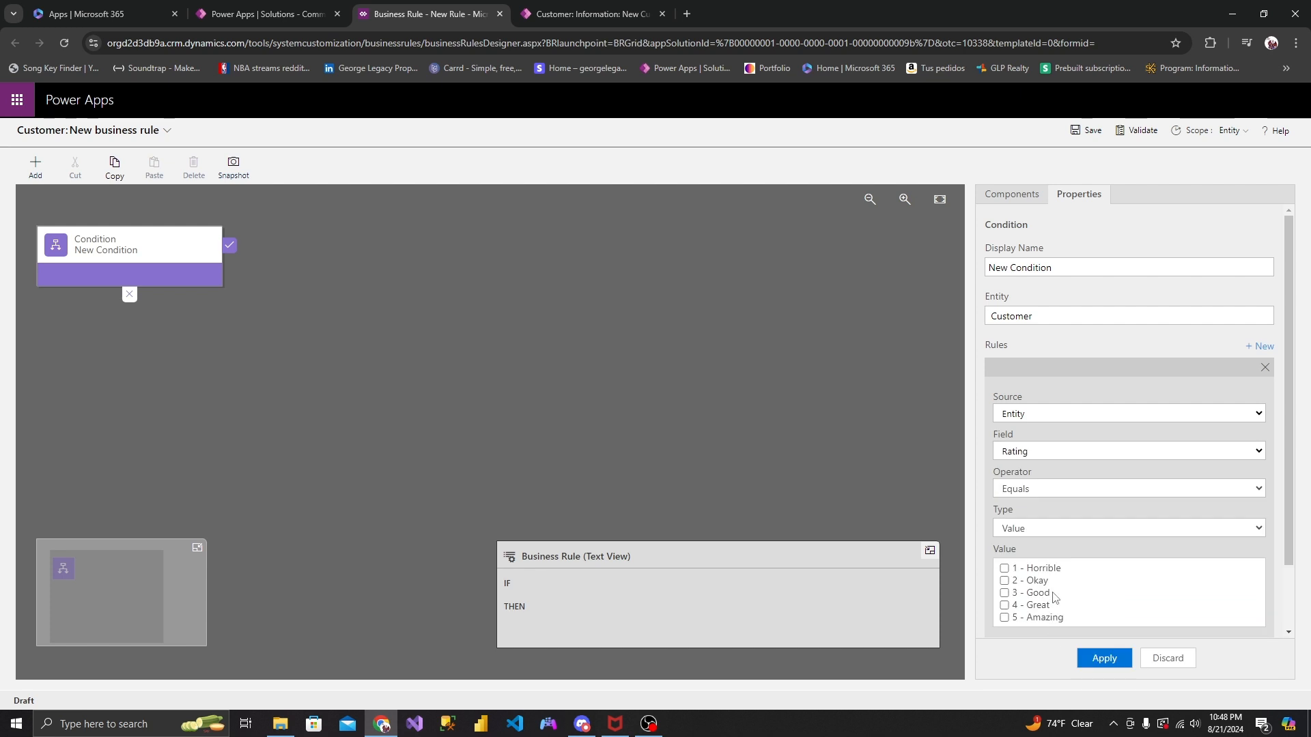
{"action": "left_click", "coordinate": [1055, 492]}
{"action": "left_click", "coordinate": [1050, 546]}
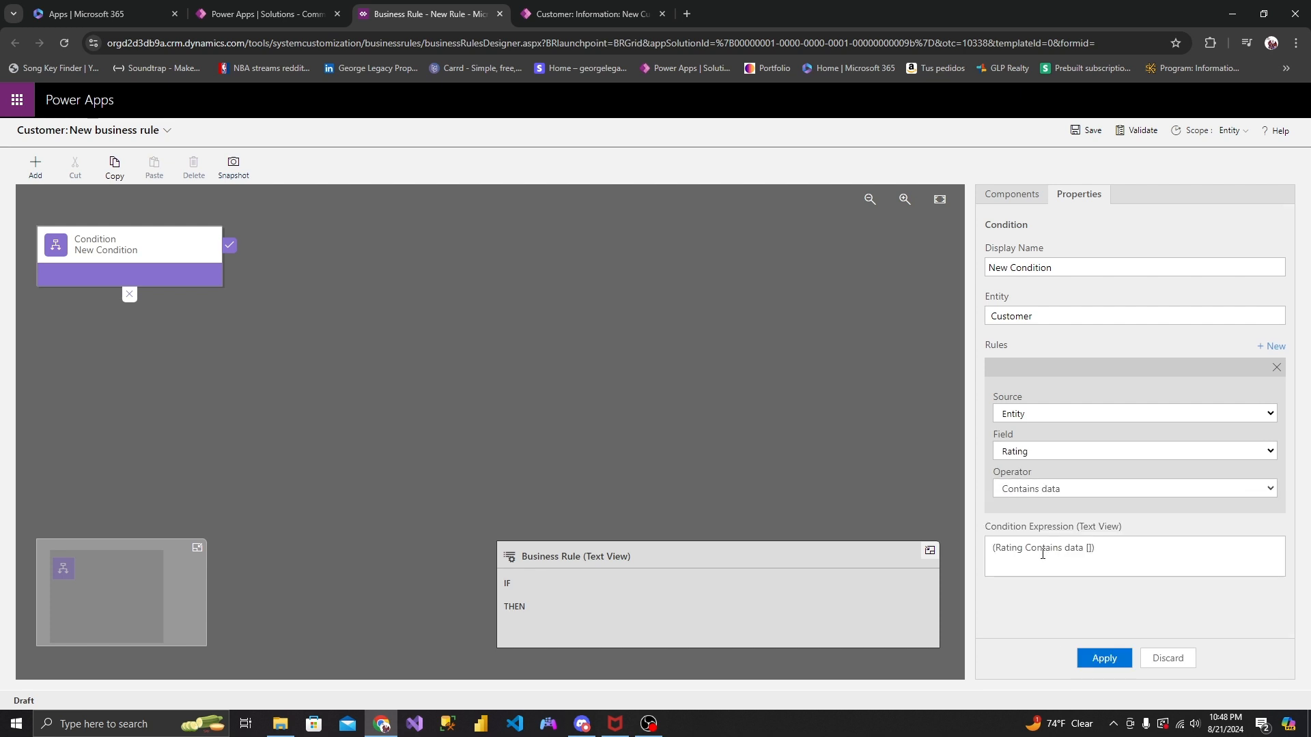
{"action": "left_click", "coordinate": [1104, 658]}
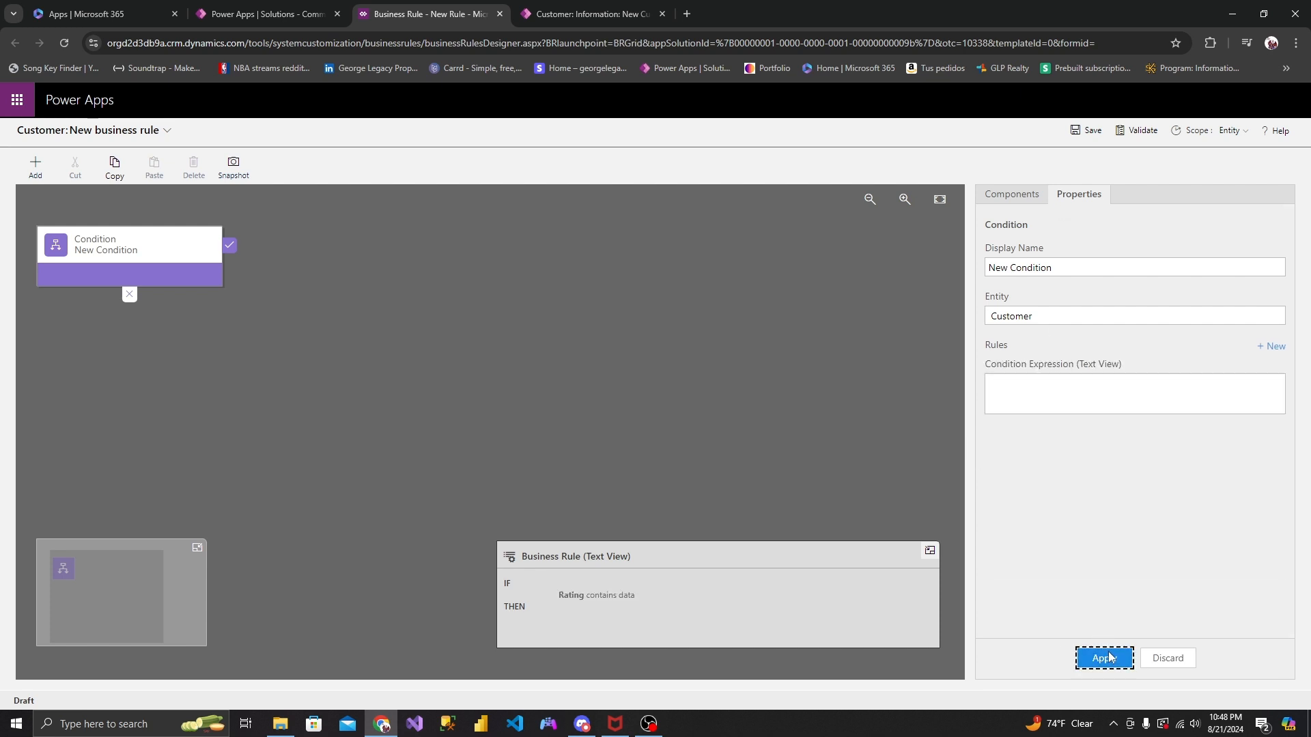
- Add a Set Default Value action to the condition's true branch, setting Reviews to "I gave the rating because: ", and apply it
{"action": "left_click", "coordinate": [1013, 196]}
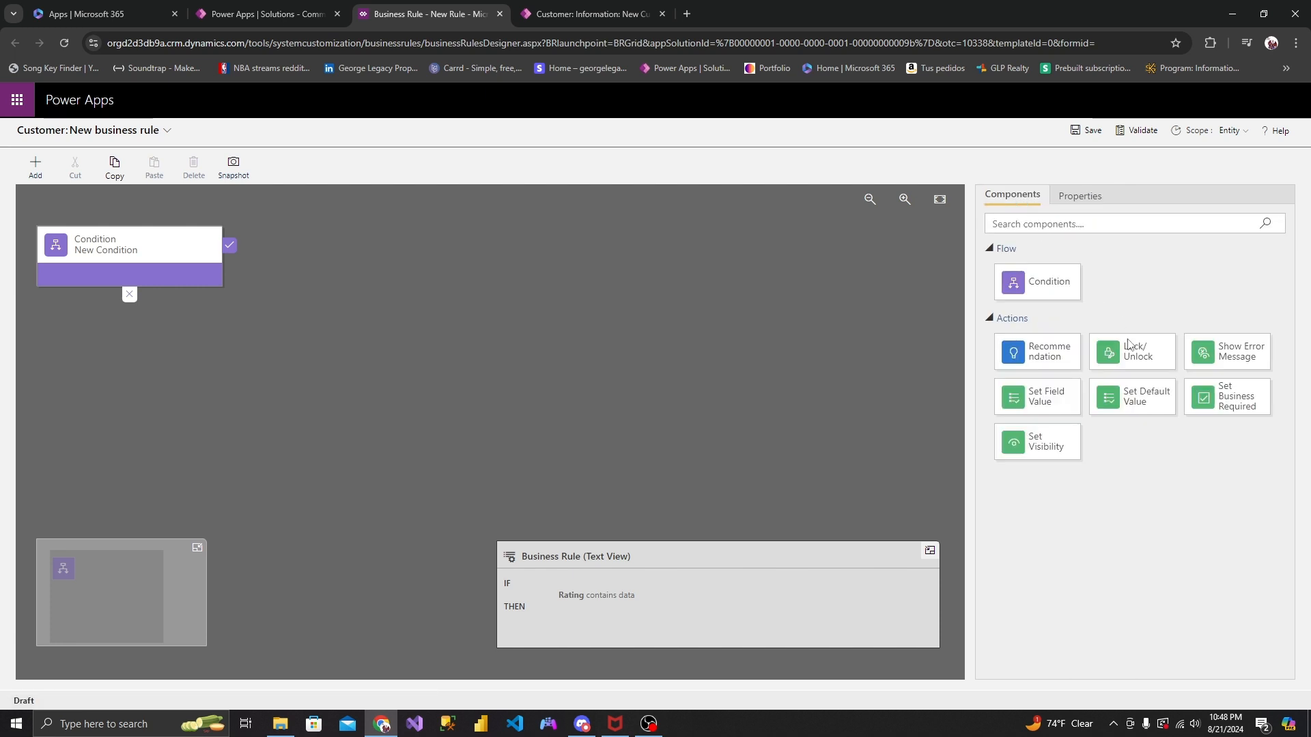
{"action": "left_click_drag", "start_coordinate": [1133, 402], "coordinate": [254, 264]}
{"action": "left_click", "coordinate": [1043, 367]}
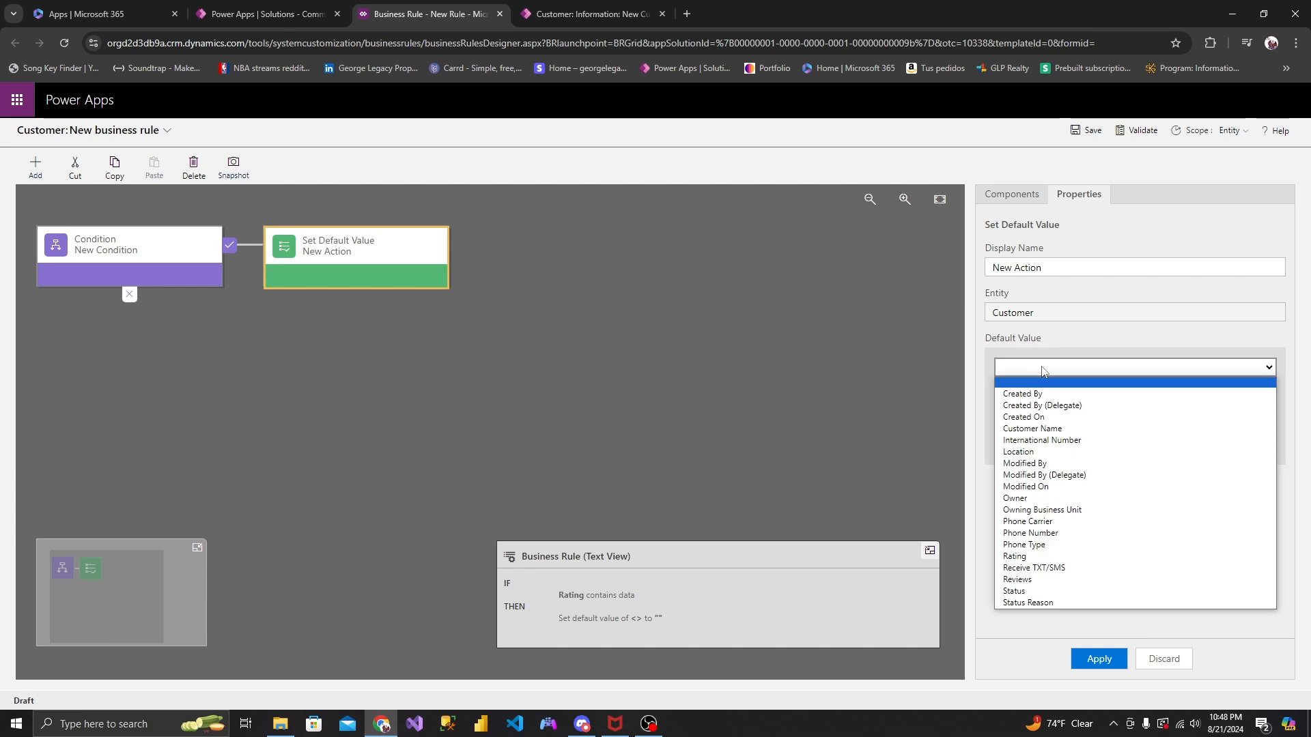
{"action": "left_click", "coordinate": [1051, 579]}
{"action": "left_click", "coordinate": [1049, 442]}
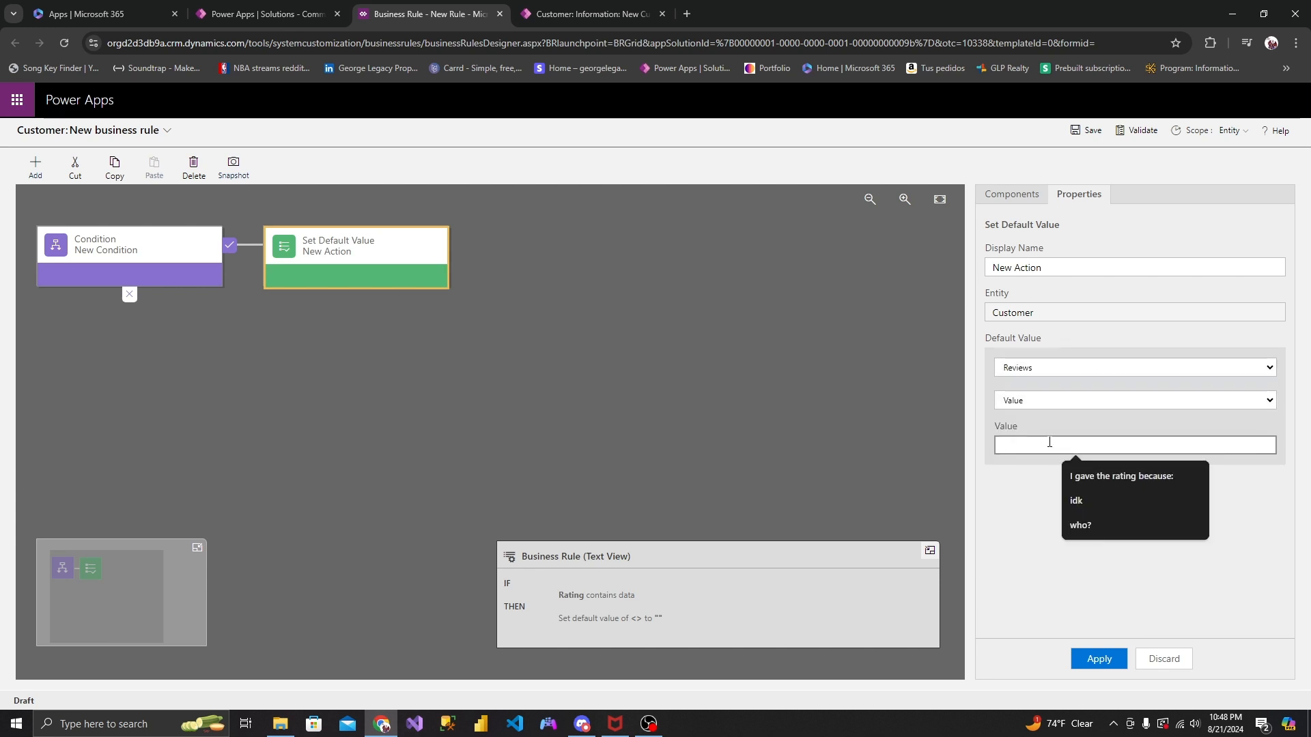
{"action": "left_click", "coordinate": [1091, 471]}
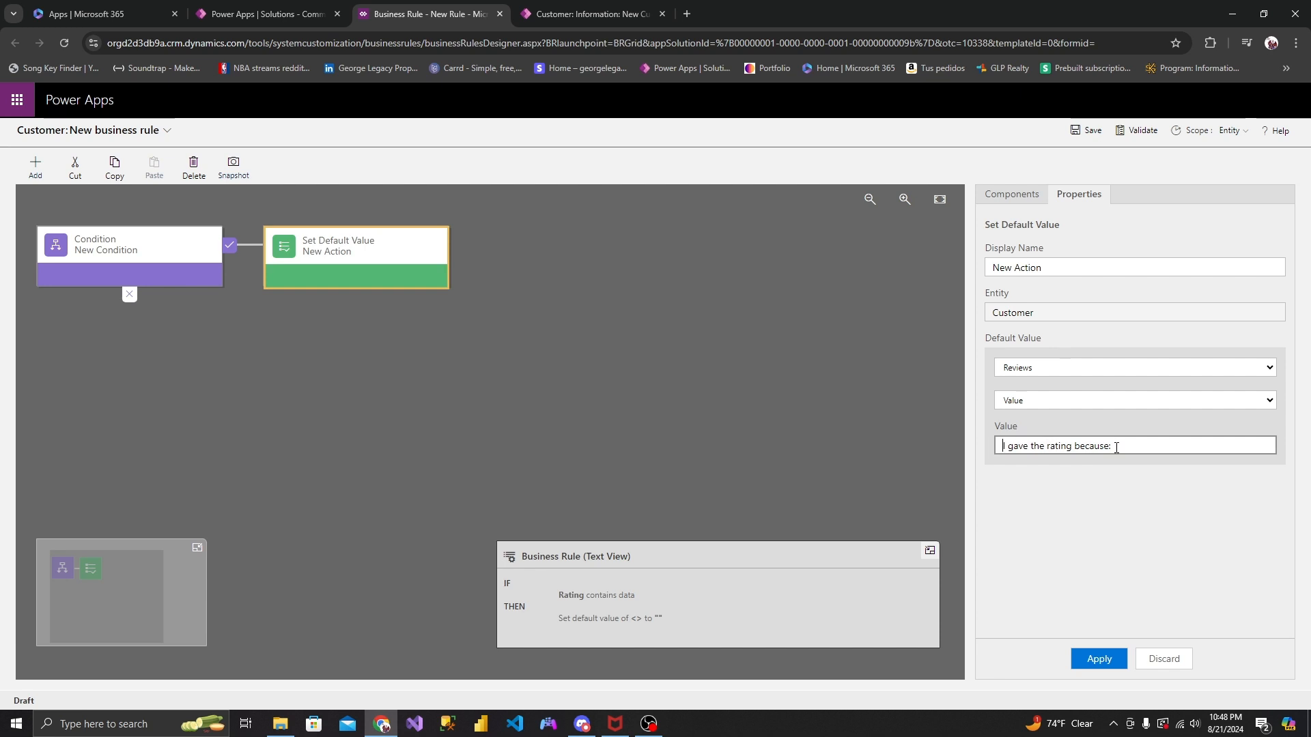
{"action": "left_click", "coordinate": [1099, 659]}
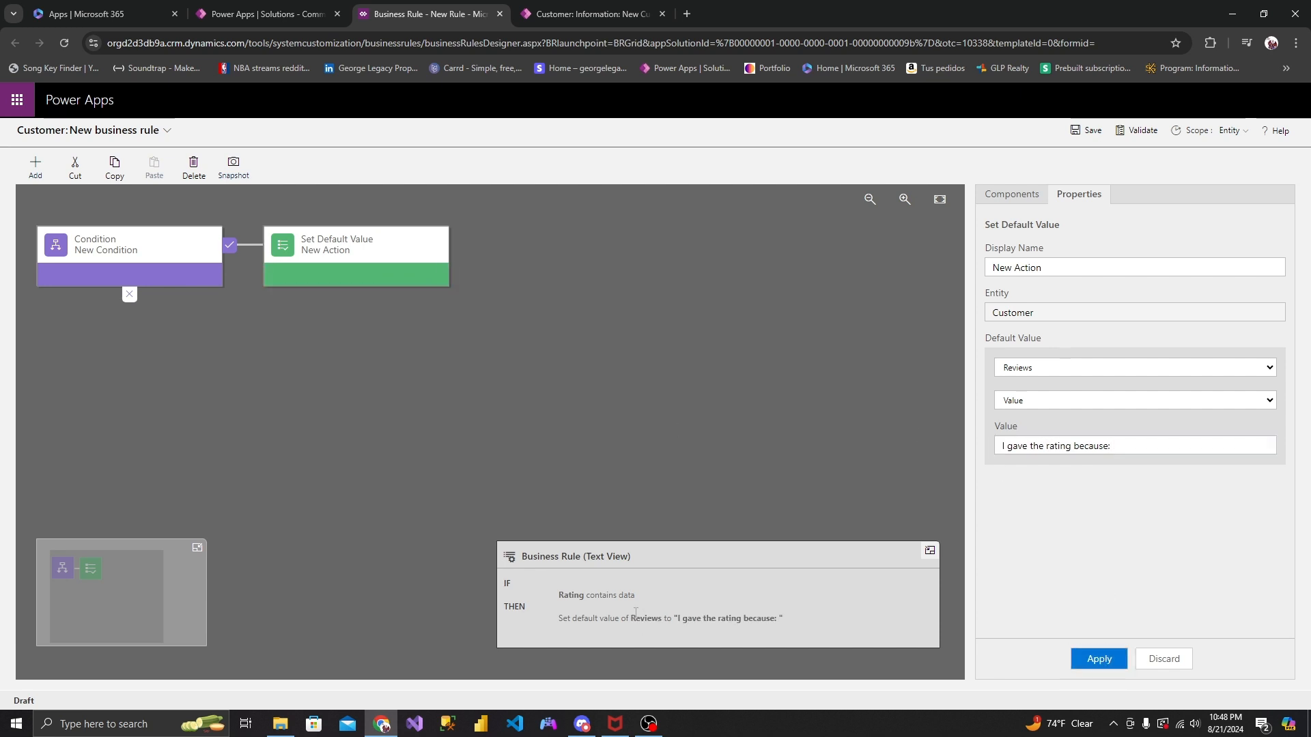
- Save and activate the "Last part" business rule, and close the unsaved New Customer form
{"action": "left_click", "coordinate": [1089, 132]}
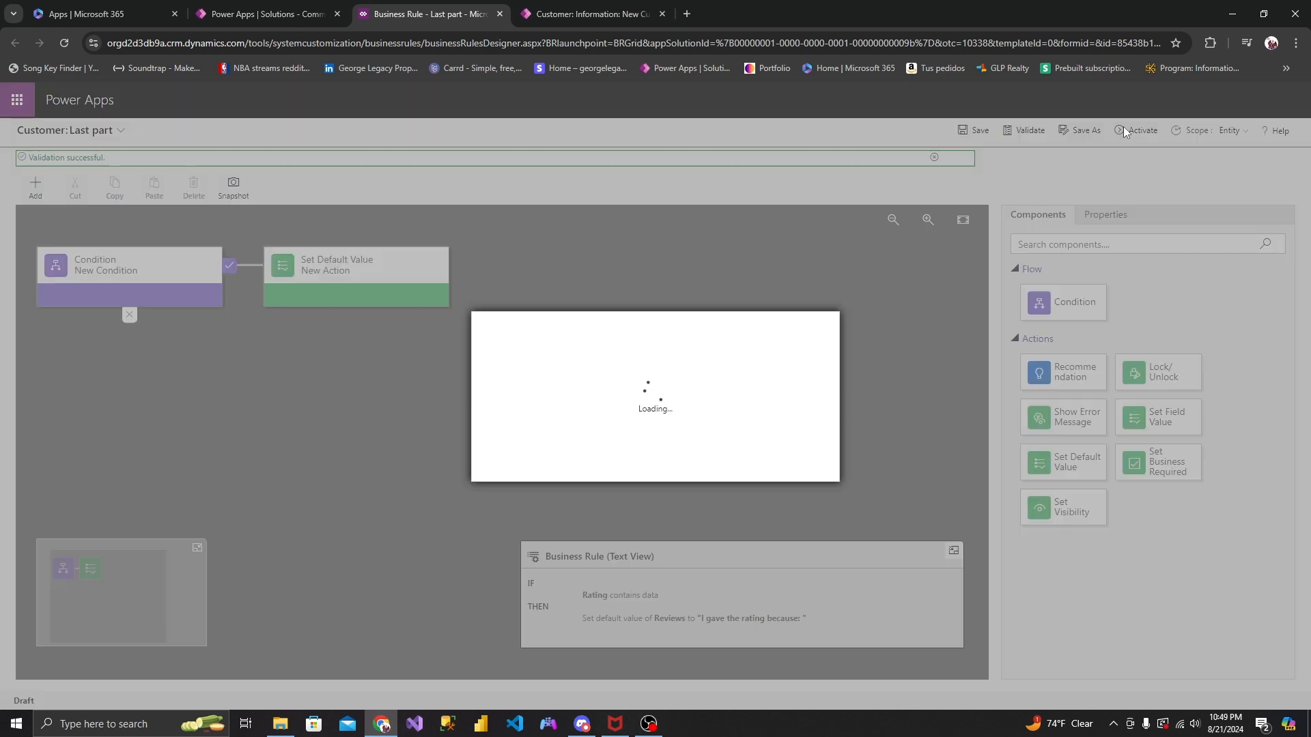
{"action": "left_click", "coordinate": [717, 465]}
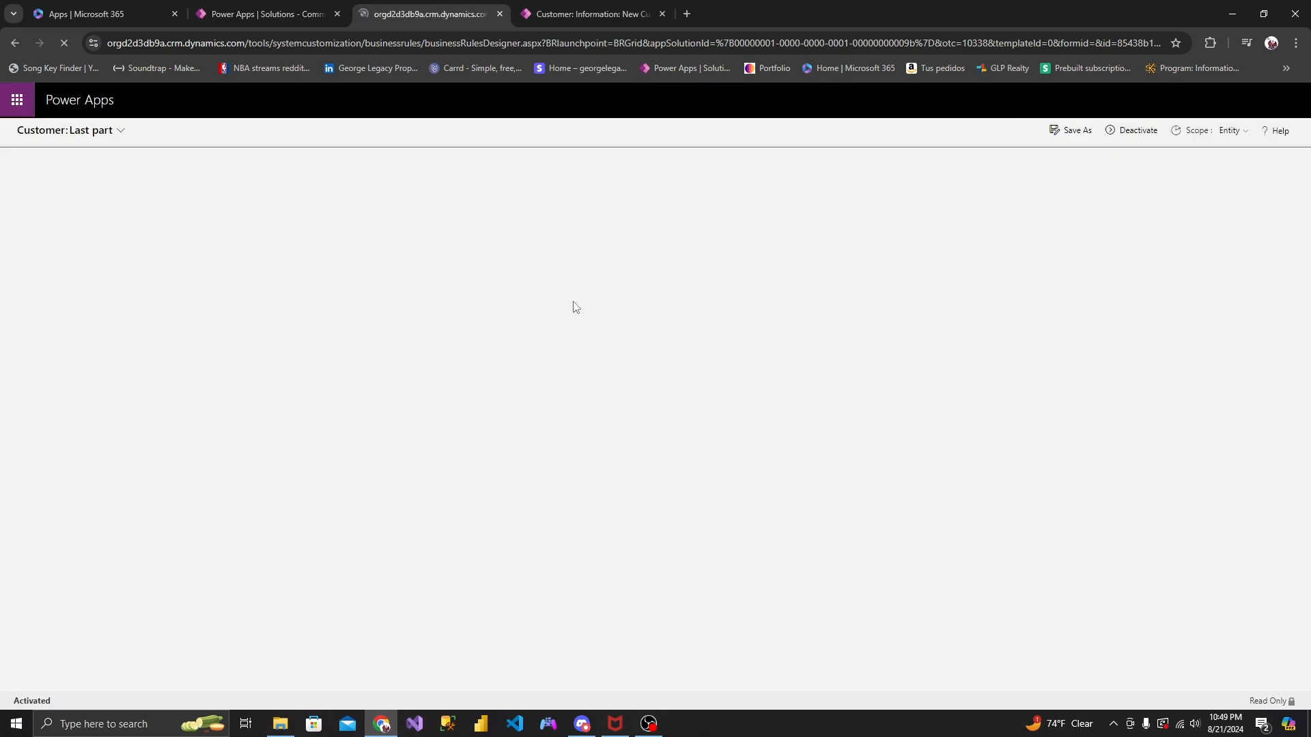
{"action": "left_click", "coordinate": [662, 14]}
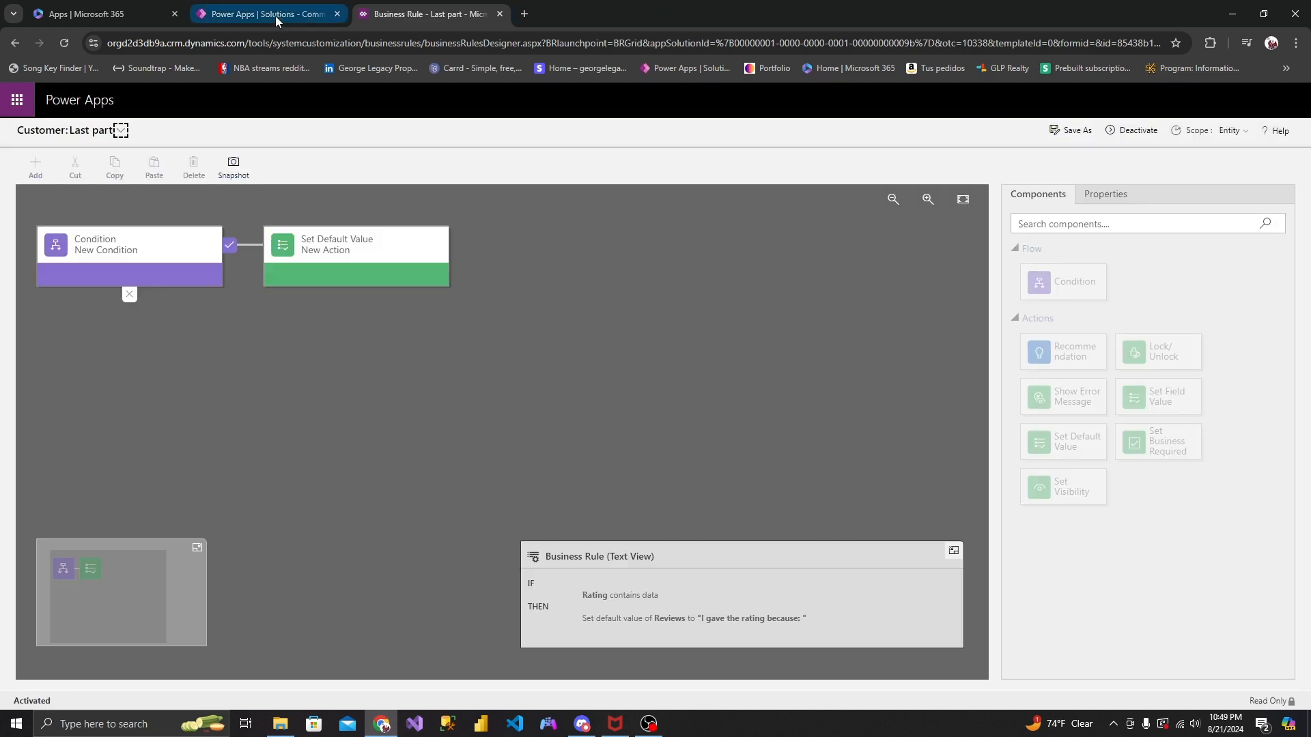
- Return to the Common Data Services Default Solution and launch the Youtube App again
{"action": "left_click", "coordinate": [277, 20]}
{"action": "left_click", "coordinate": [739, 450]}
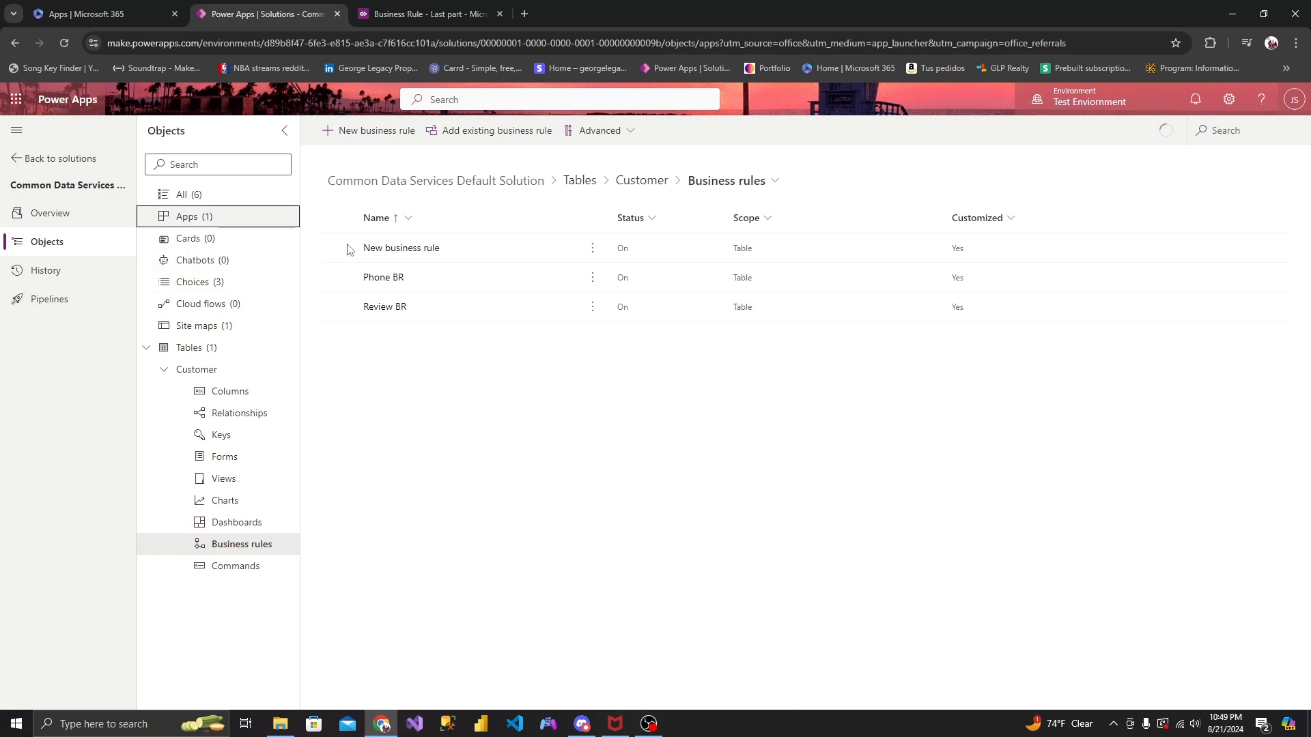
{"action": "left_click", "coordinate": [532, 247]}
{"action": "left_click", "coordinate": [554, 132]}
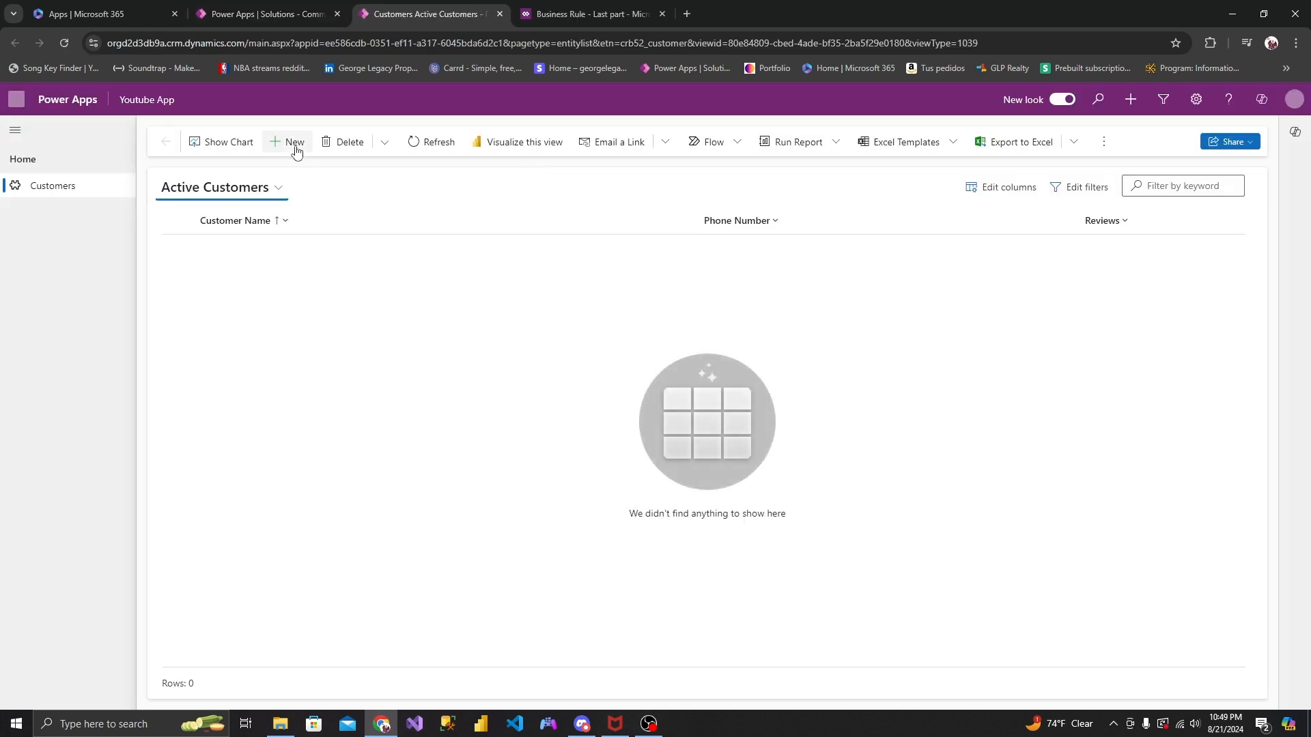
- Start a new customer record with Rating 1 - Horrible and compare its Reviews text with the "Last part" business rule
{"action": "left_click", "coordinate": [293, 144]}
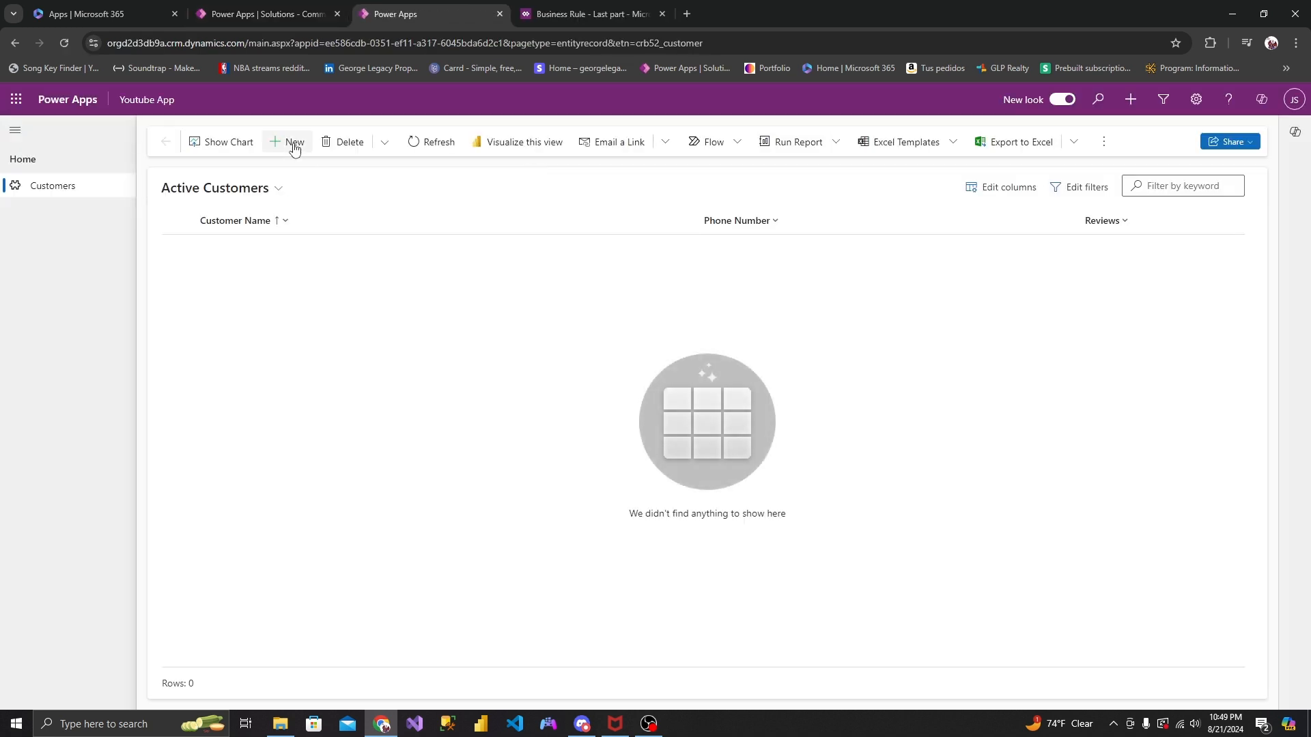
{"action": "left_click", "coordinate": [857, 322]}
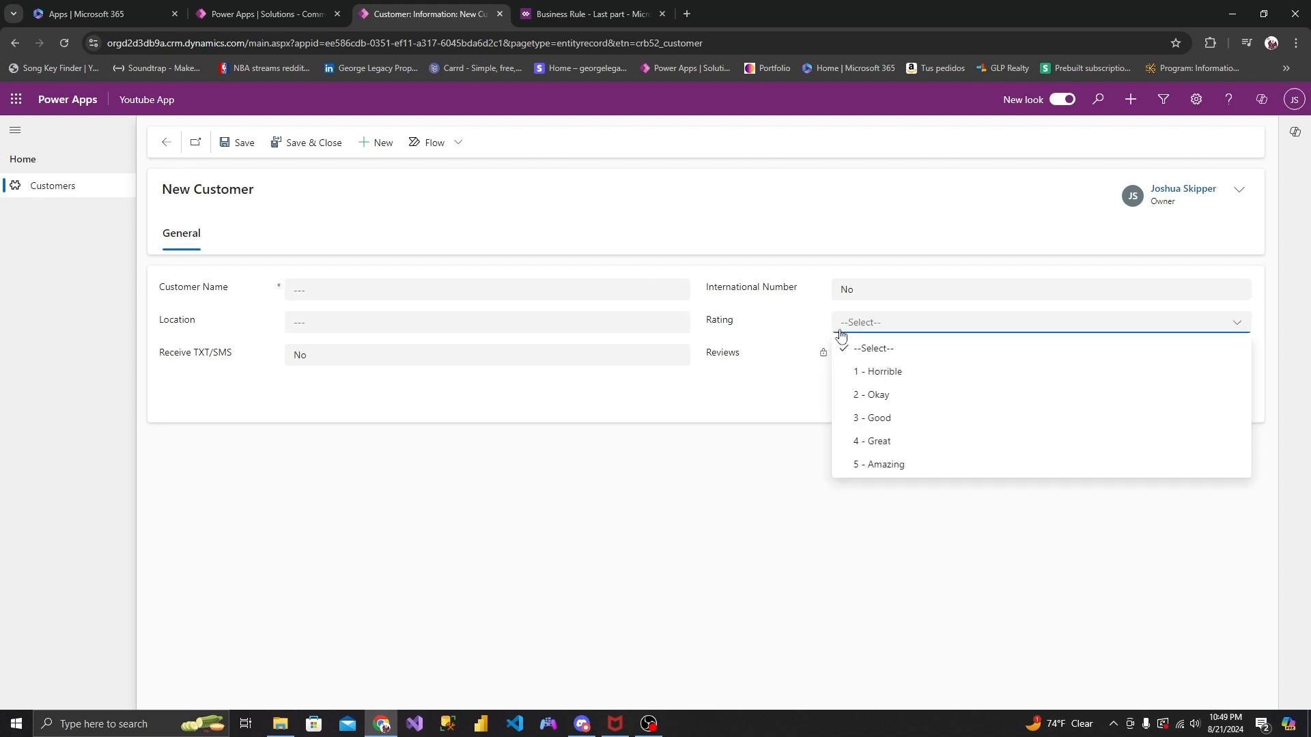
{"action": "left_click", "coordinate": [858, 371]}
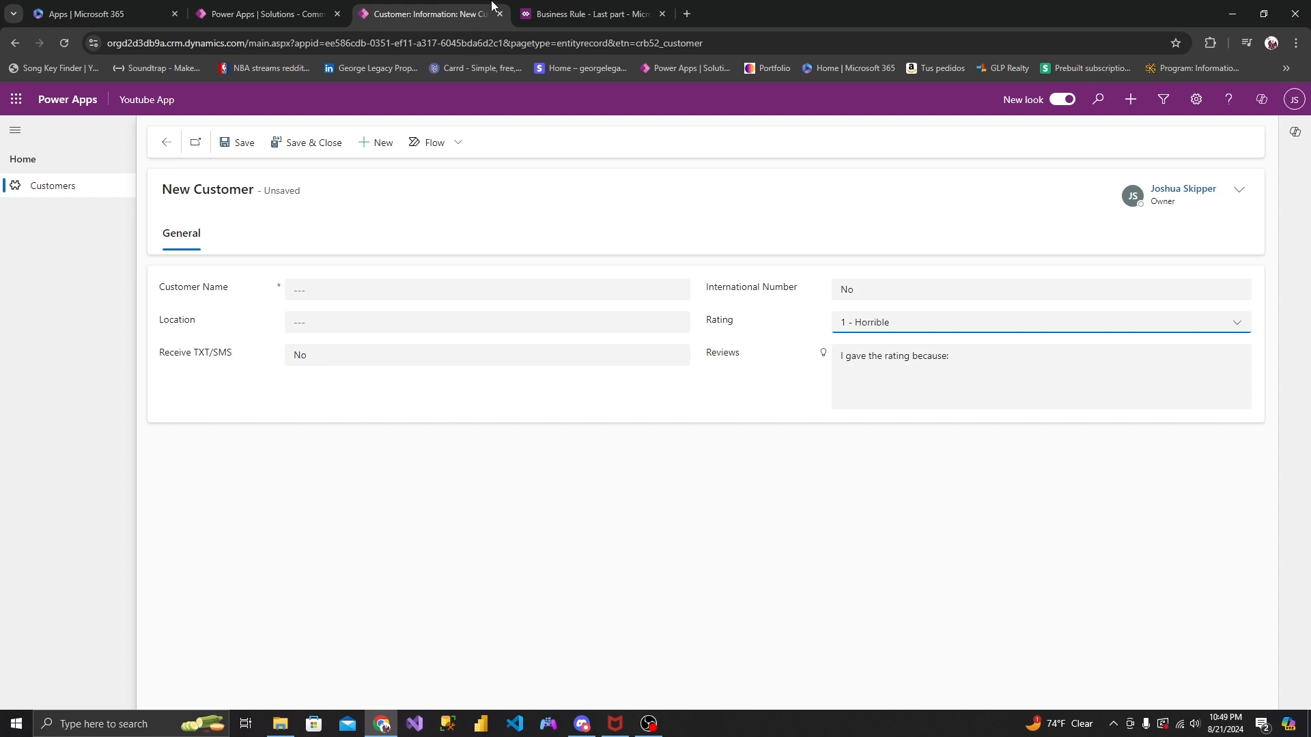
{"action": "left_click", "coordinate": [544, 13]}
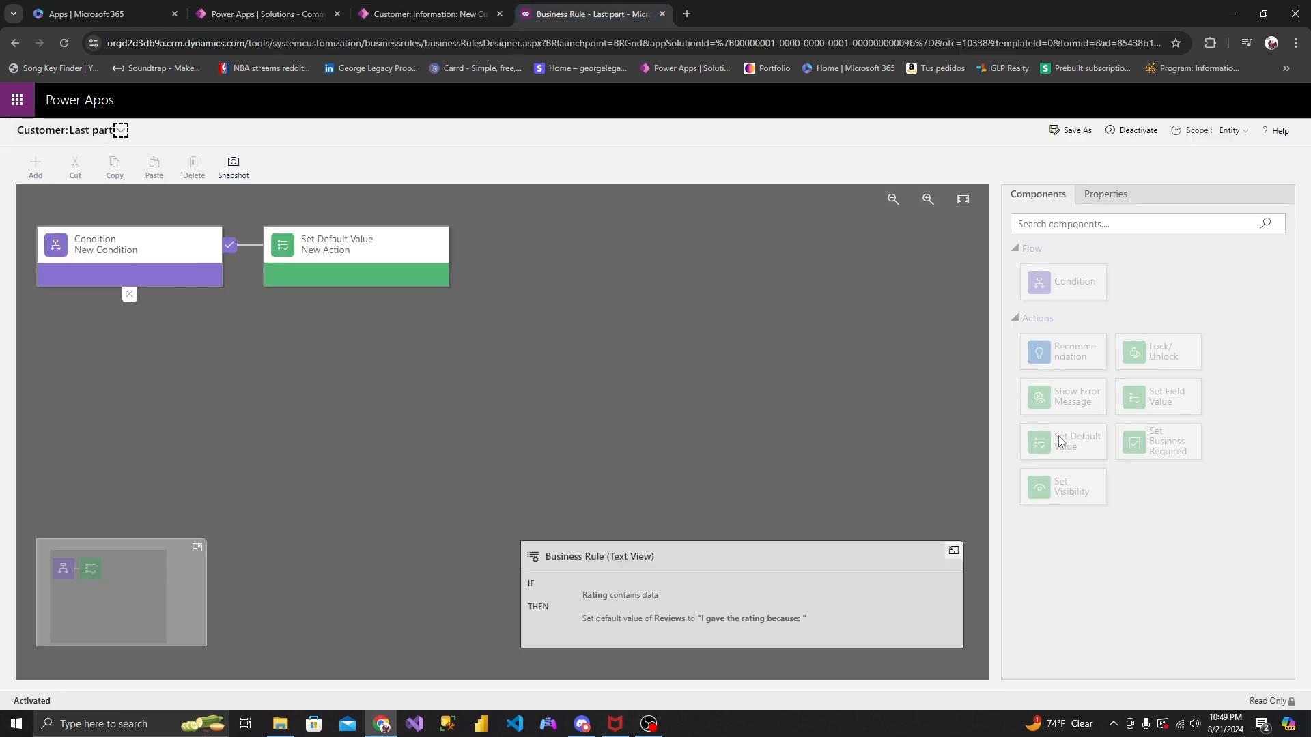
{"action": "left_click", "coordinate": [430, 13]}
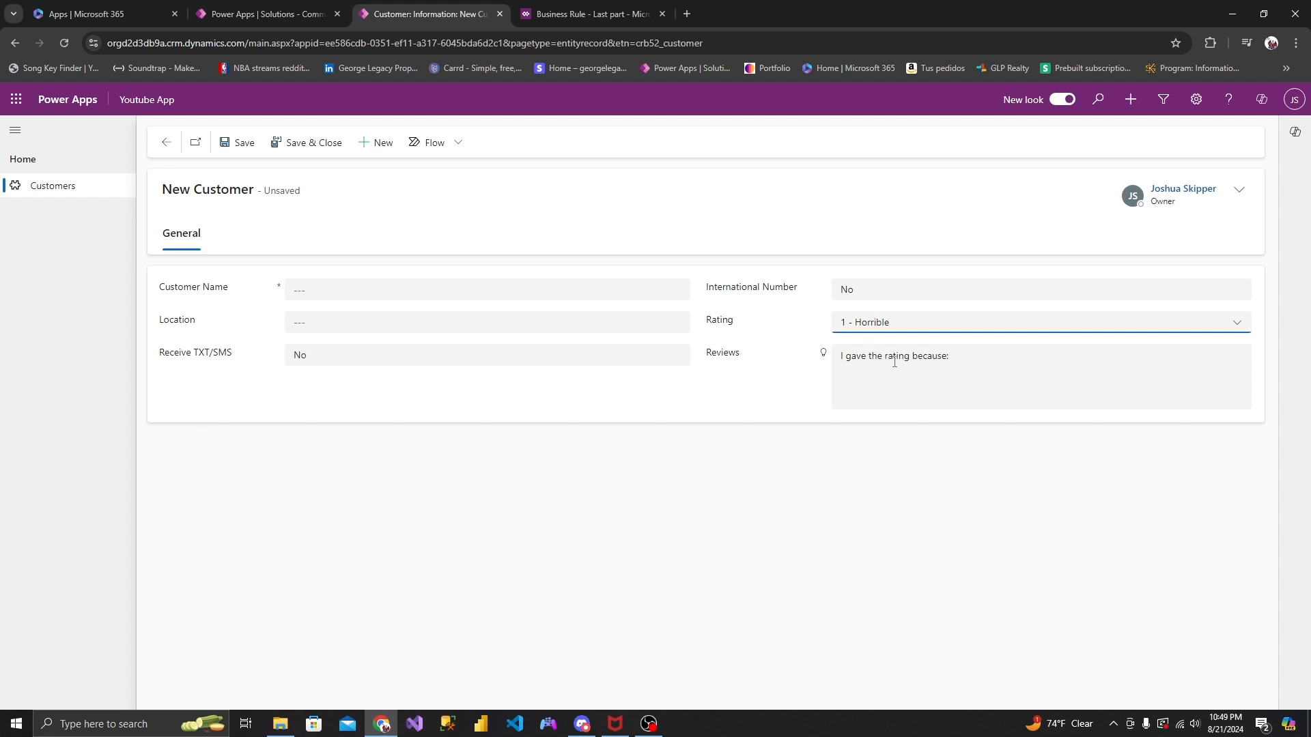
- Replace the Reviews text with "Bad stuff", enter the customer name, and save and close the record
{"action": "left_click_drag", "start_coordinate": [965, 355], "coordinate": [833, 366]}
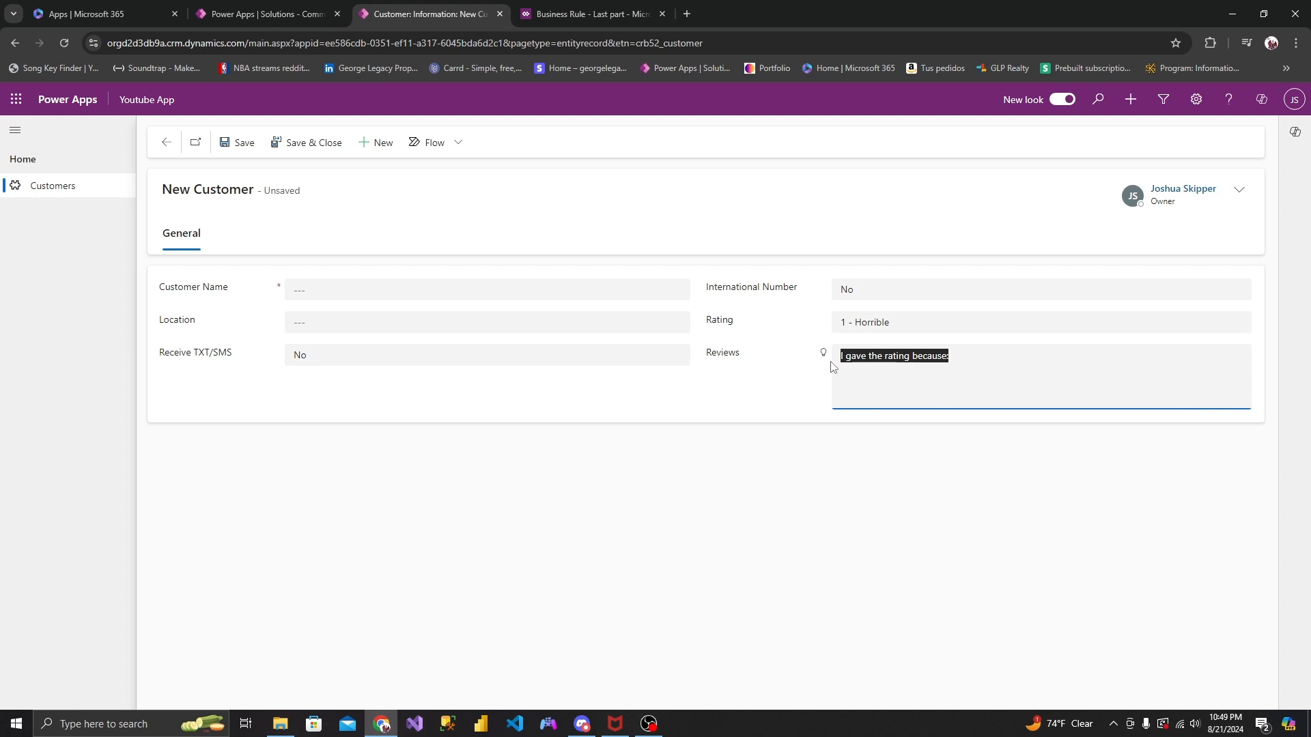
{"action": "key", "text": "BackSpace"}
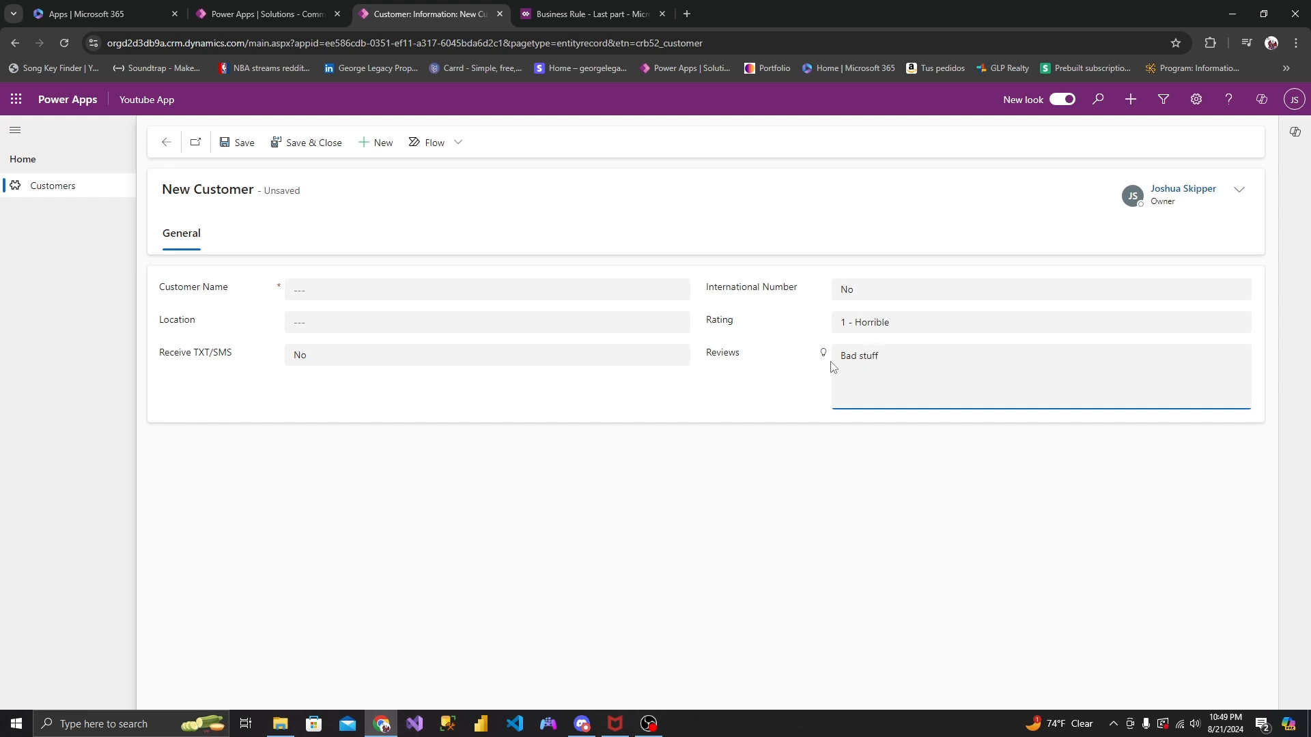
{"action": "left_click", "coordinate": [428, 292]}
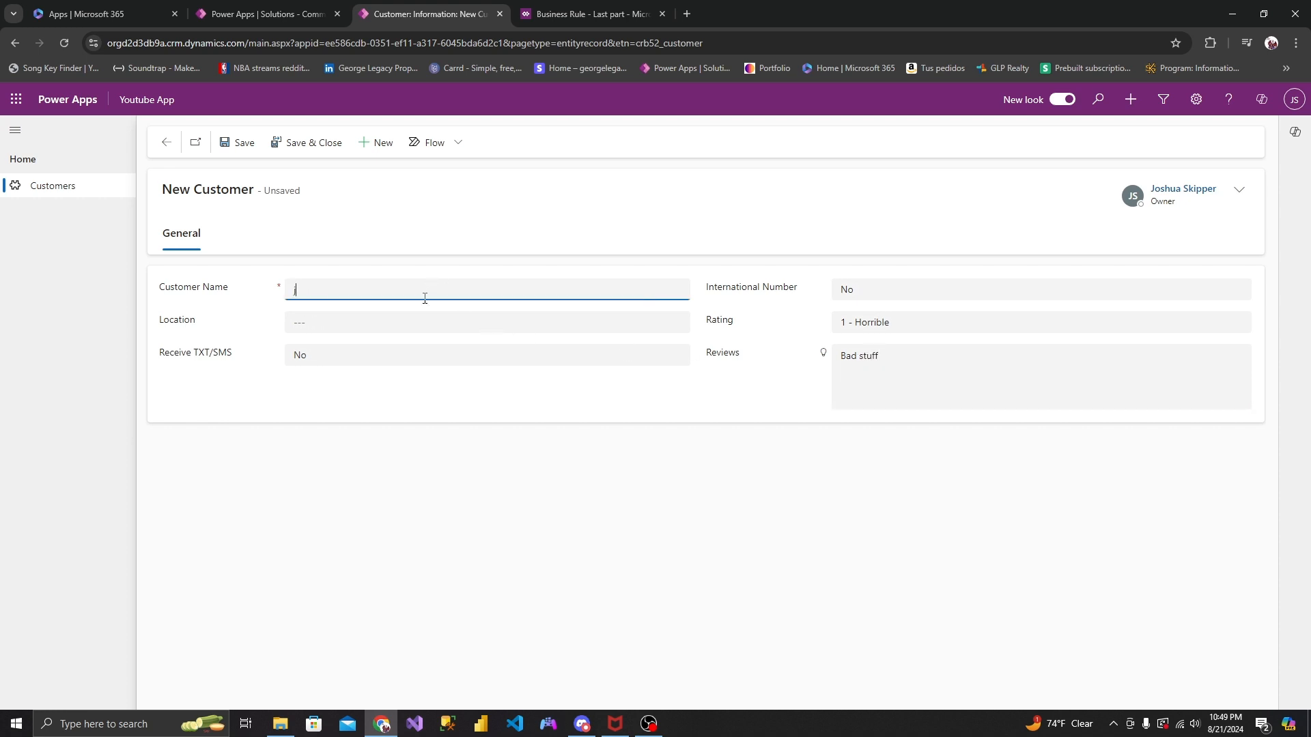
{"action": "left_click", "coordinate": [277, 144]}
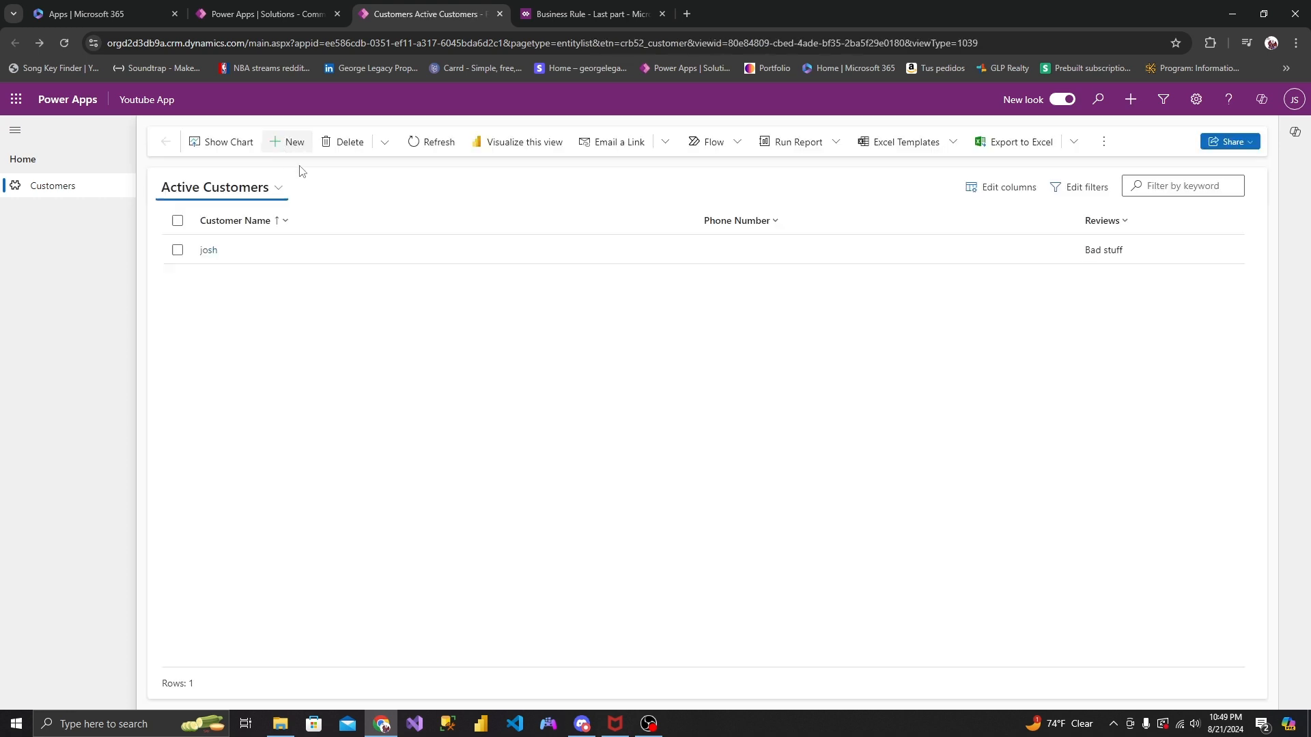
- Reopen the saved customer and test the rule by changing Rating to 2 - Okay, 3 - Good and 4 - Great
{"action": "left_click", "coordinate": [210, 250]}
{"action": "left_click", "coordinate": [956, 322]}
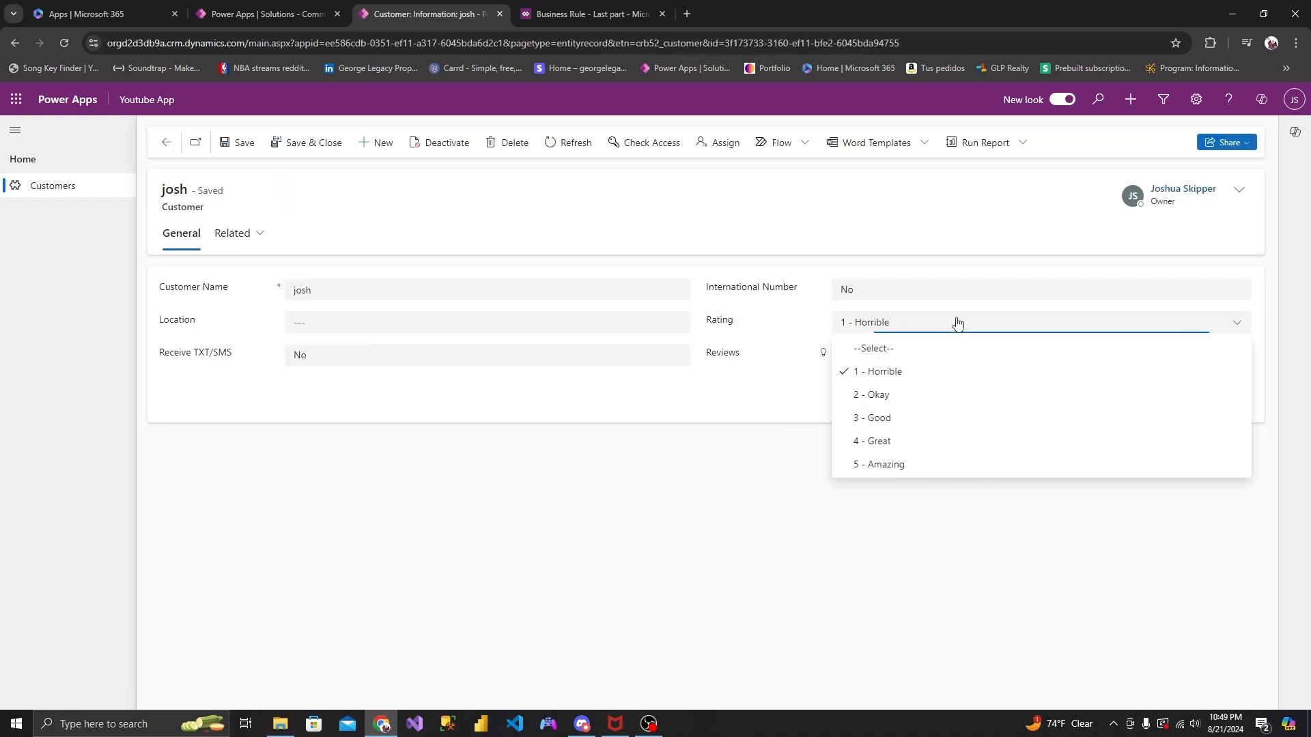
{"action": "left_click", "coordinate": [930, 392]}
{"action": "left_click", "coordinate": [922, 323]}
{"action": "left_click", "coordinate": [914, 419]}
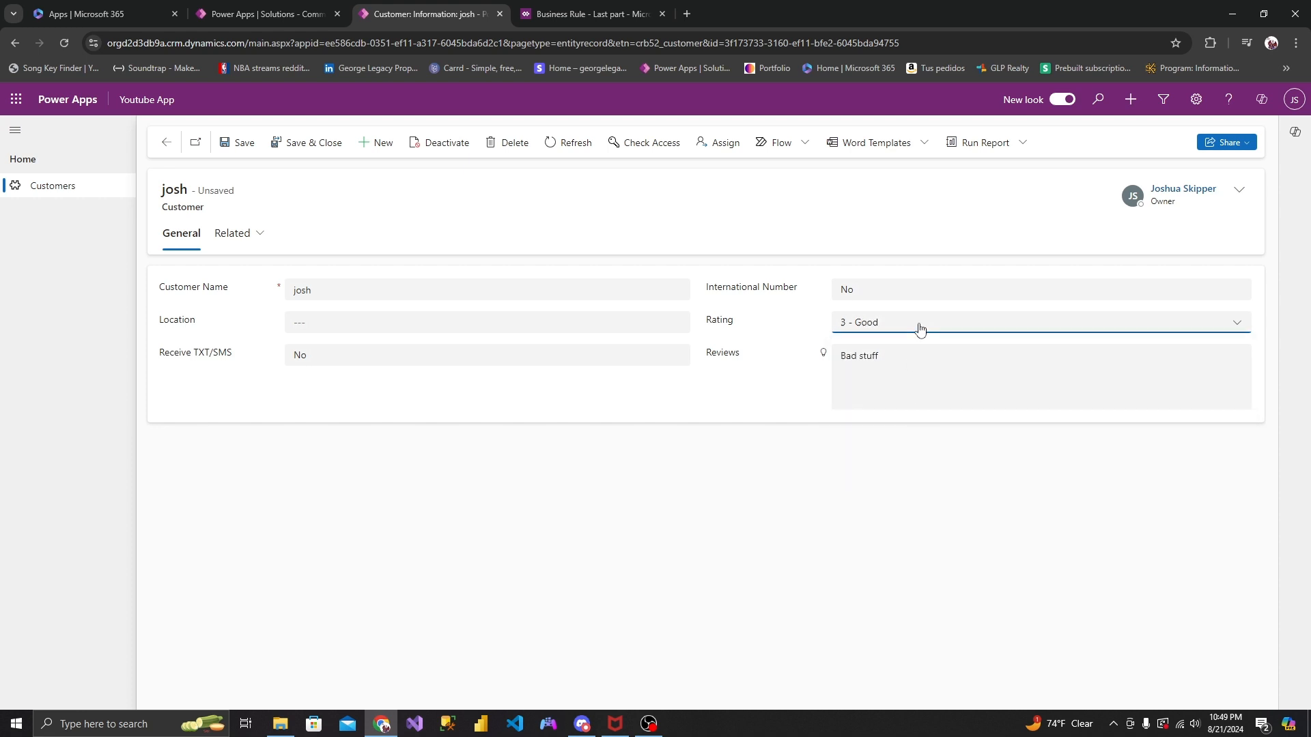
{"action": "left_click", "coordinate": [919, 326]}
{"action": "left_click", "coordinate": [912, 440]}
{"action": "left_click", "coordinate": [615, 15]}
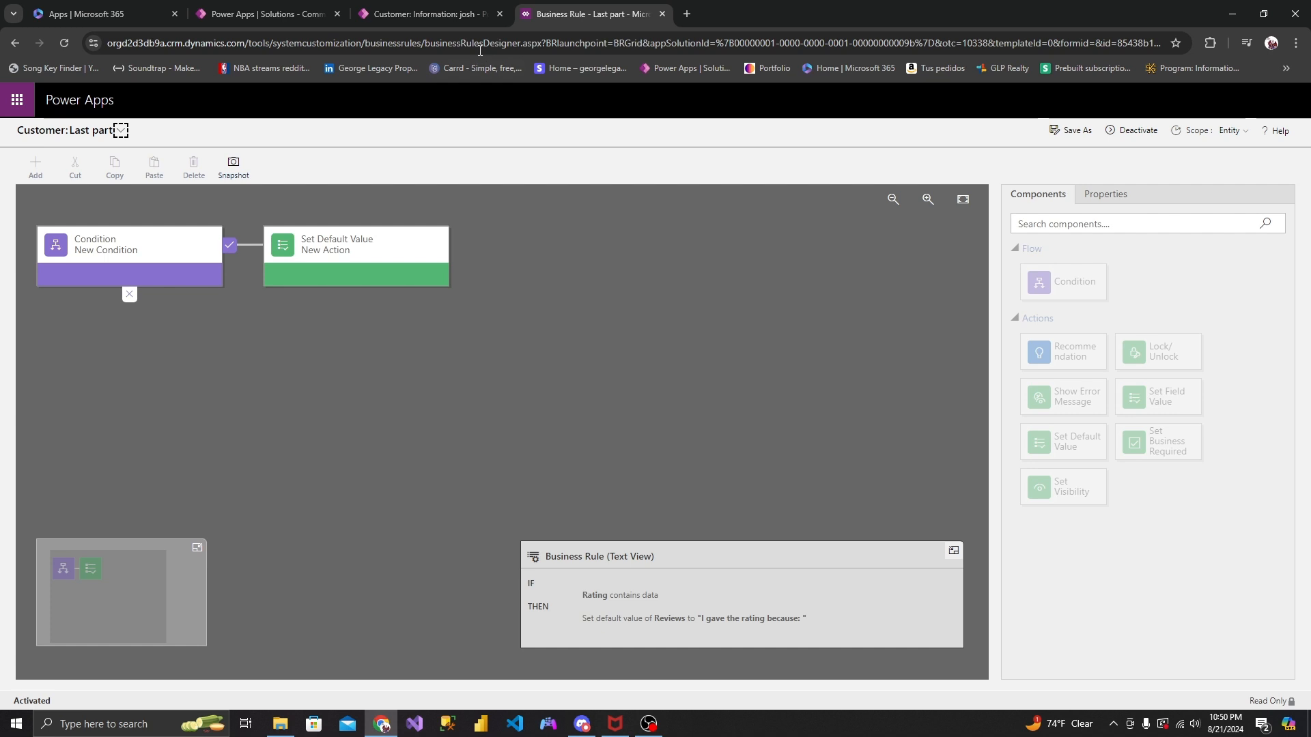
{"action": "left_click", "coordinate": [477, 22]}
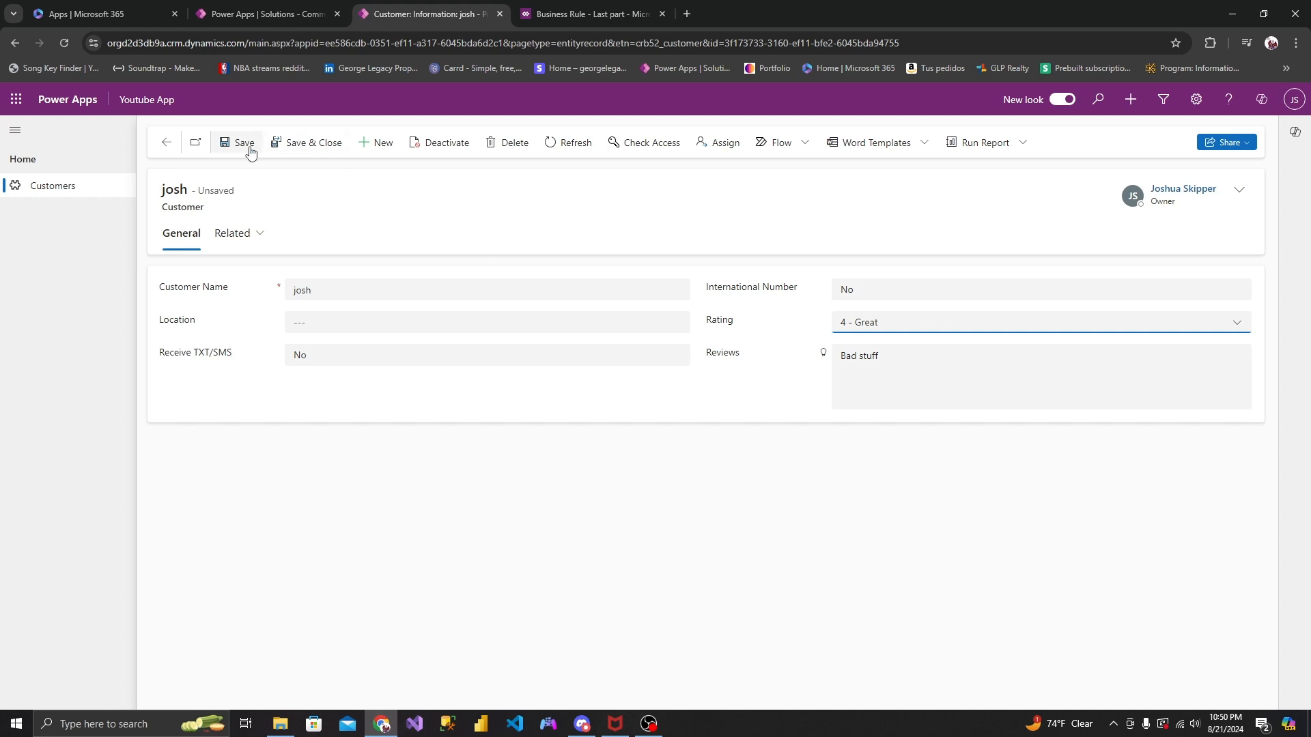
- Create another customer with a name and Rating 3 - Good, append "Im mad" to the Reviews text, and save and close it
{"action": "left_click", "coordinate": [383, 143]}
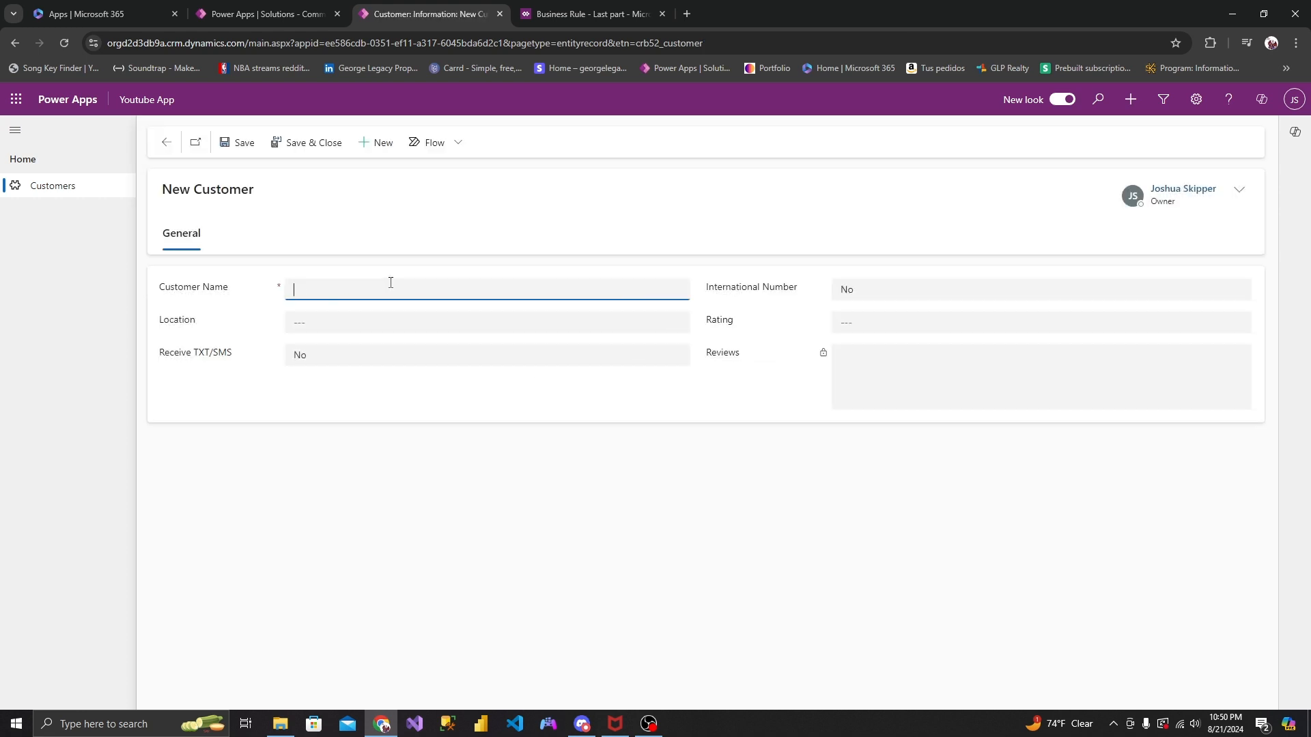
{"action": "left_click", "coordinate": [854, 320]}
{"action": "left_click", "coordinate": [881, 418]}
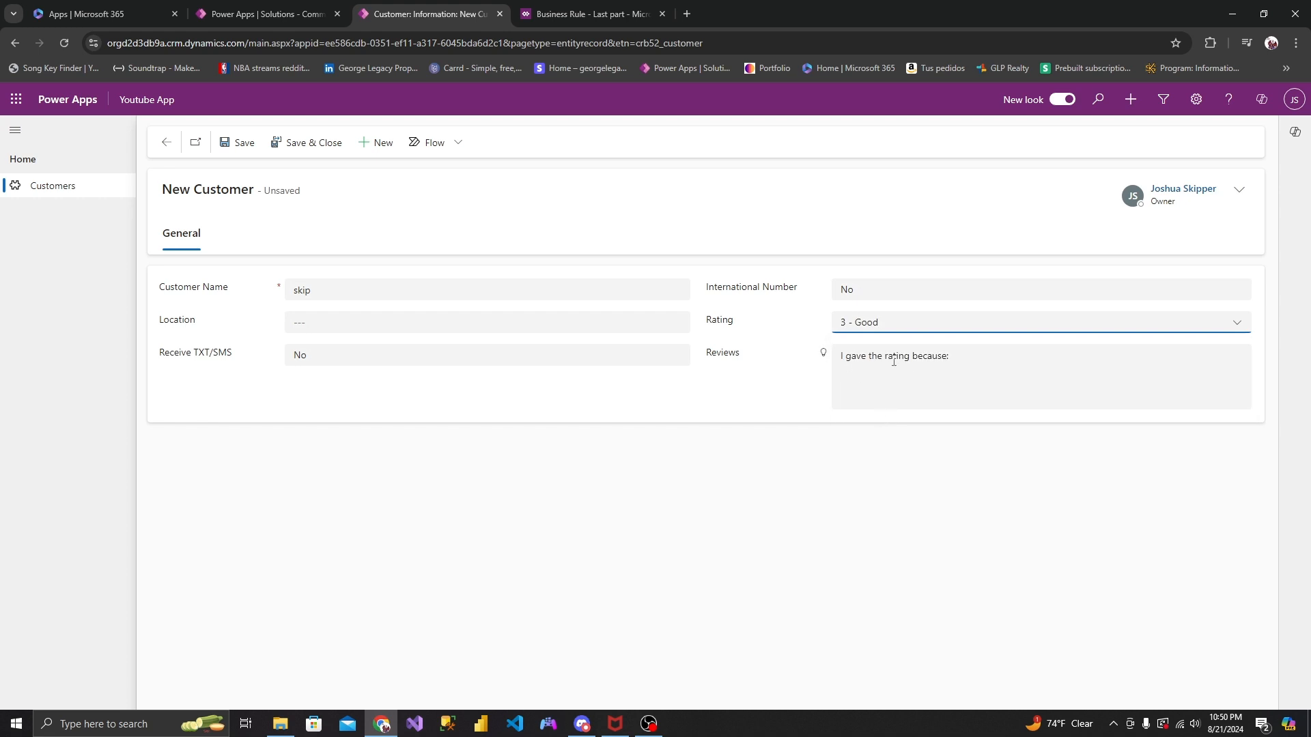
{"action": "left_click", "coordinate": [964, 358]}
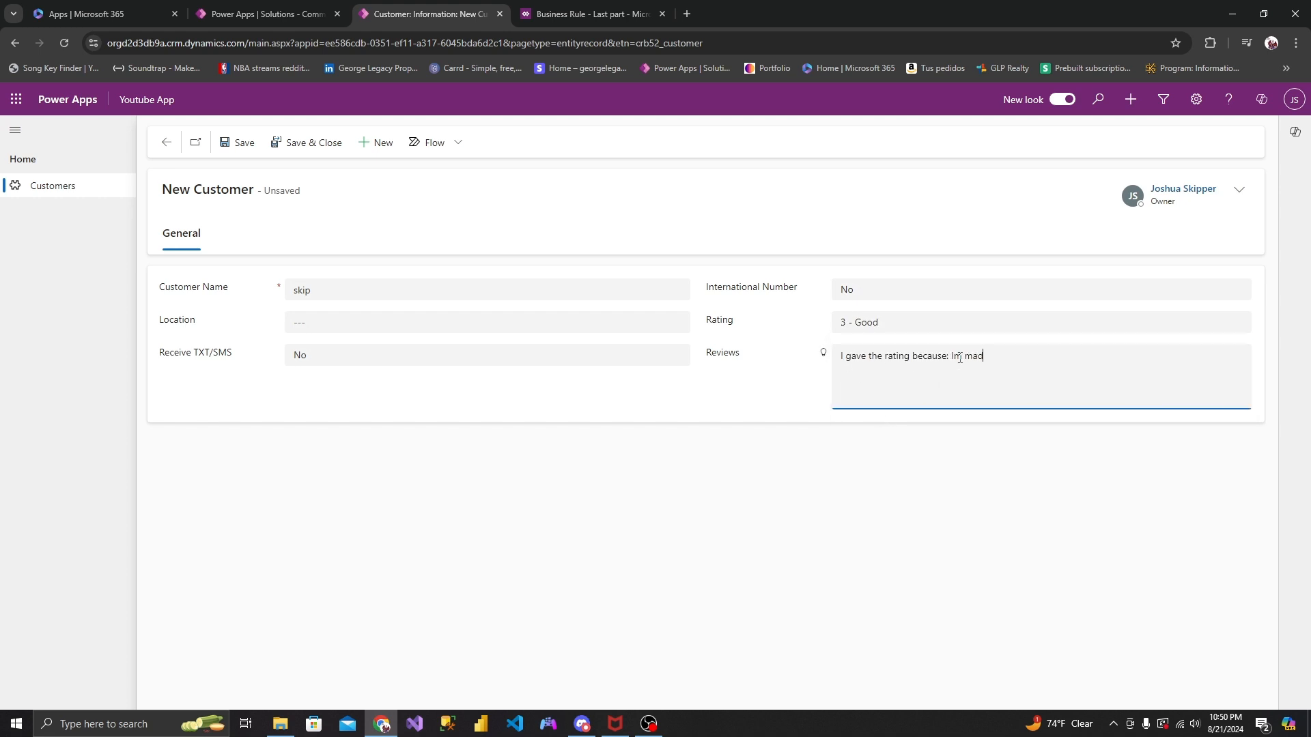
{"action": "left_click", "coordinate": [292, 145]}
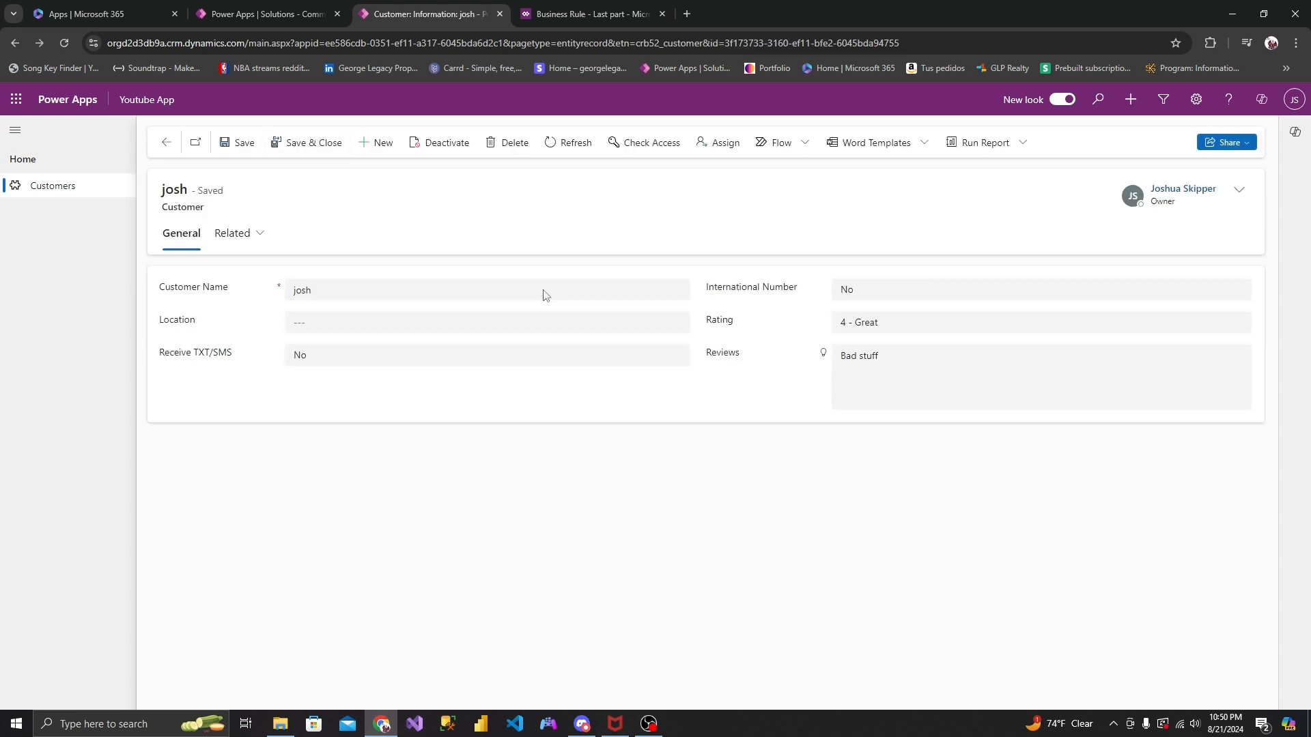
- Open the second customer record from the customer list and change its Rating to 1 - Horrible
{"action": "left_click", "coordinate": [166, 143]}
{"action": "left_click", "coordinate": [208, 279]}
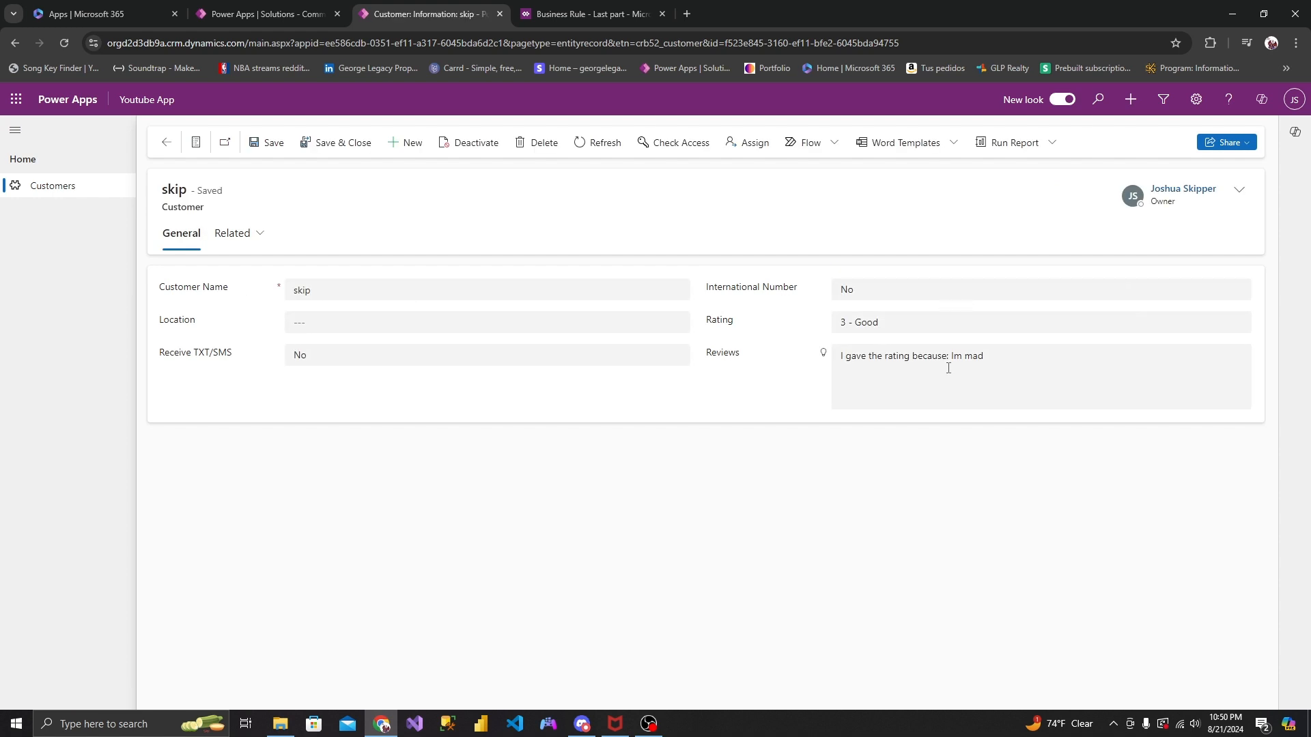
{"action": "left_click", "coordinate": [923, 331]}
{"action": "left_click", "coordinate": [915, 330]}
{"action": "left_click", "coordinate": [915, 330]}
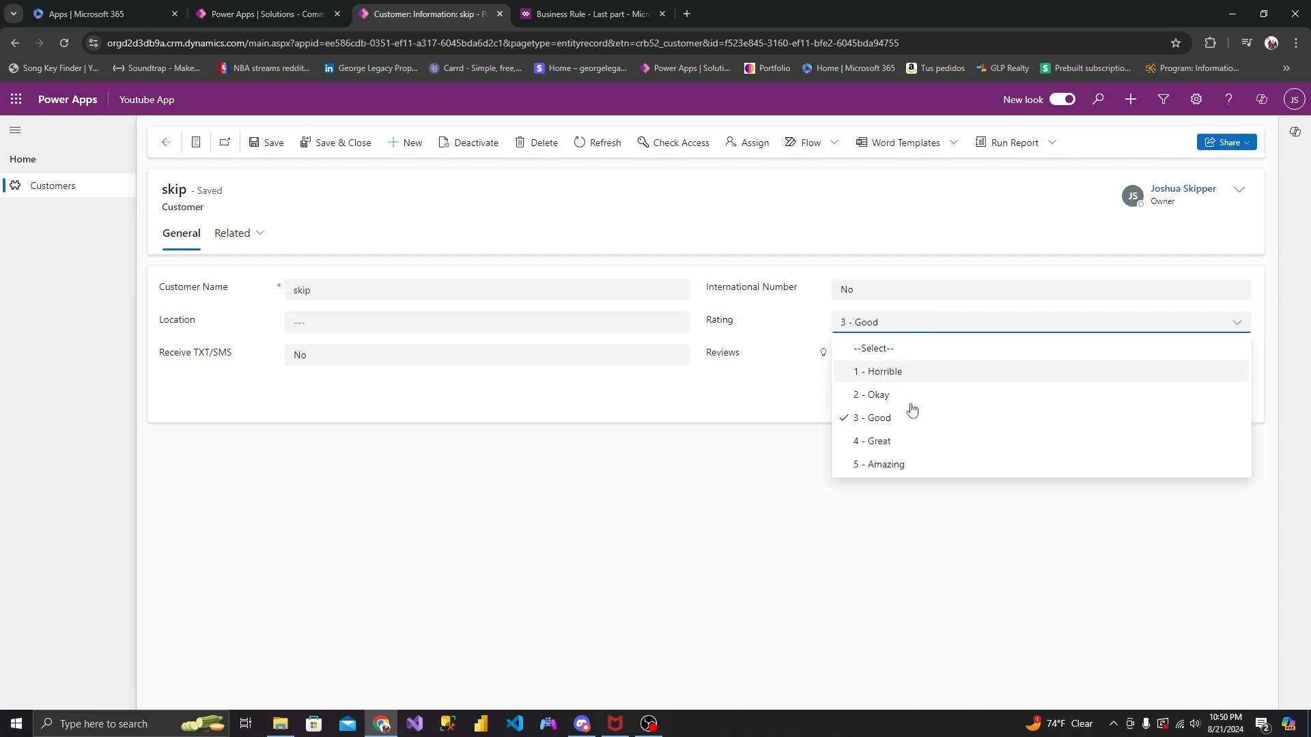
{"action": "left_click", "coordinate": [912, 415]}
{"action": "left_click", "coordinate": [910, 327]}
{"action": "left_click", "coordinate": [901, 370]}
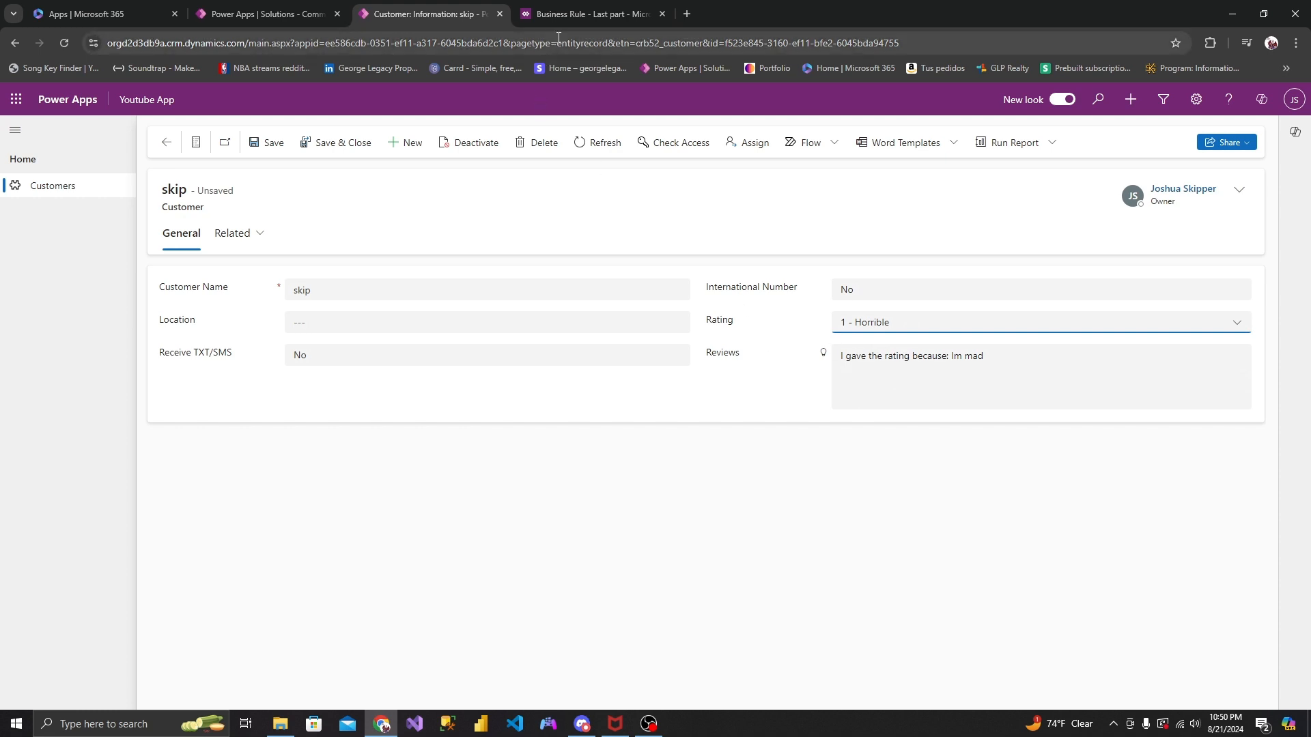
- Deactivate the "Last part" business rule and delete its Set Default Value action
{"action": "left_click", "coordinate": [567, 15]}
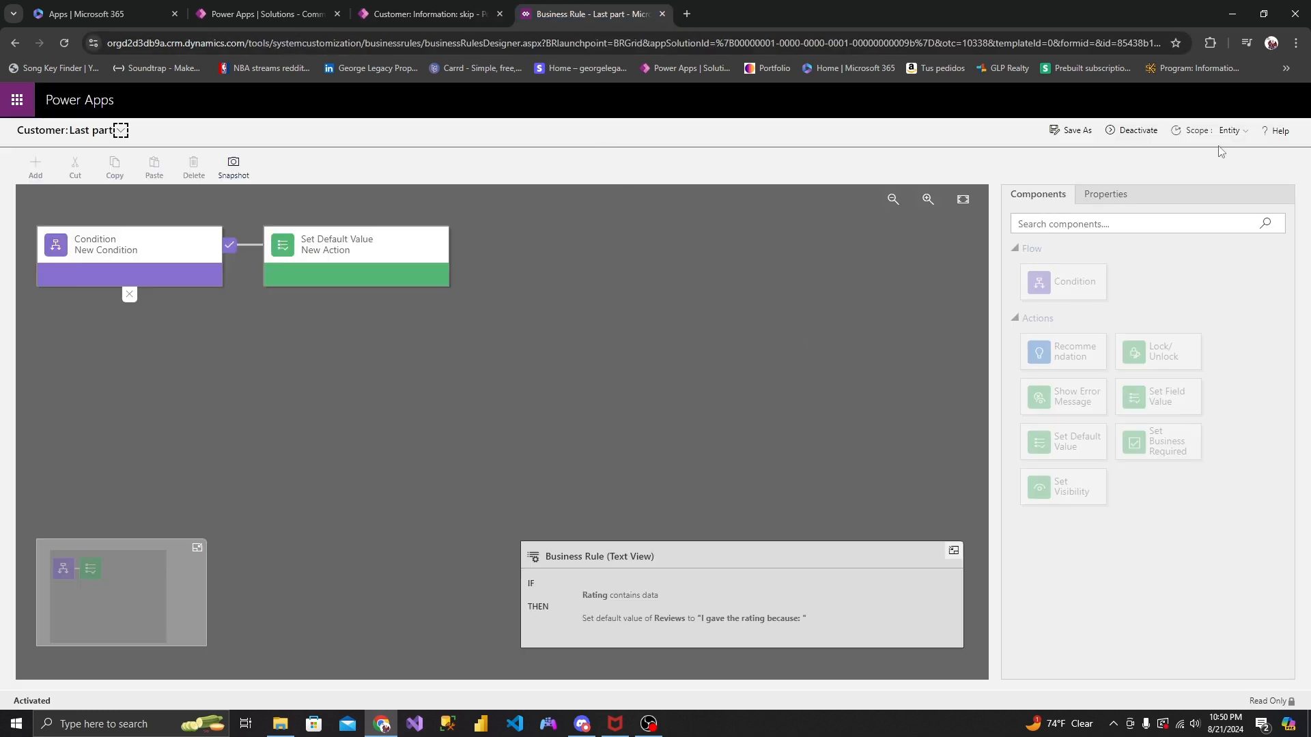
{"action": "left_click", "coordinate": [1144, 133]}
{"action": "left_click", "coordinate": [730, 469]}
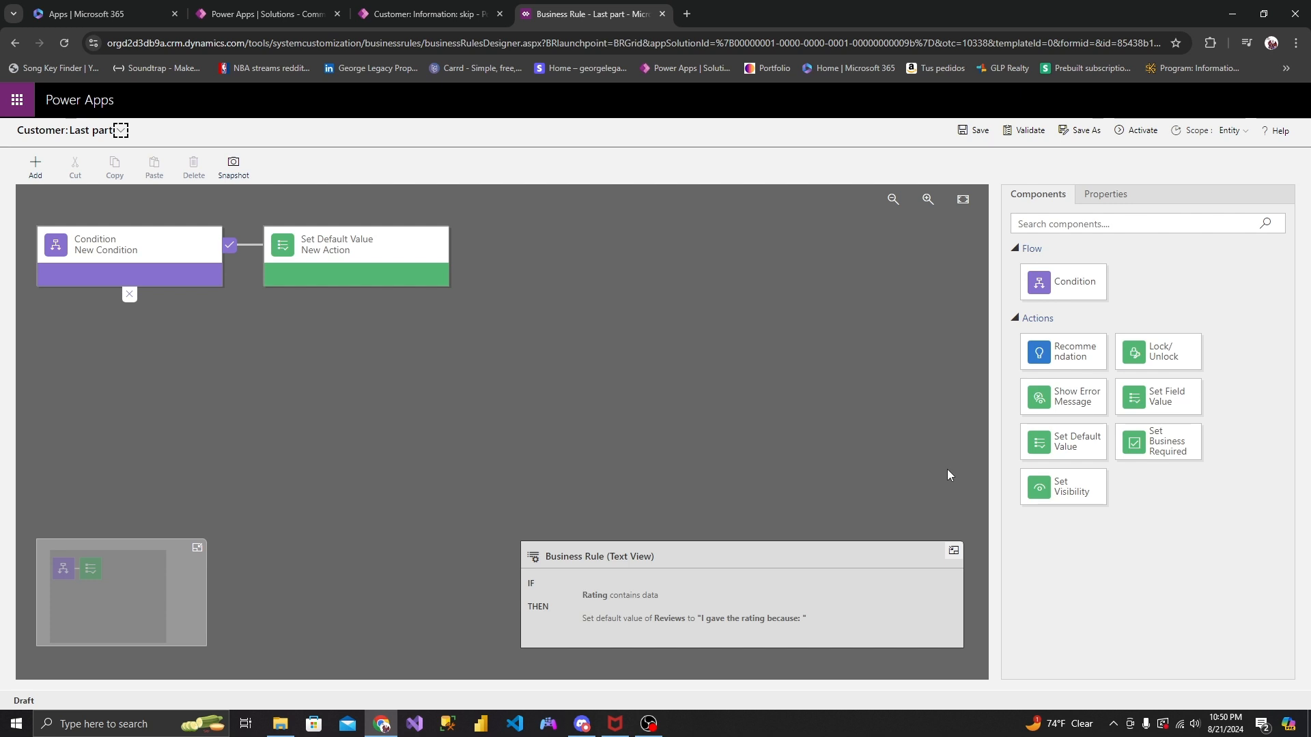
{"action": "left_click", "coordinate": [150, 261]}
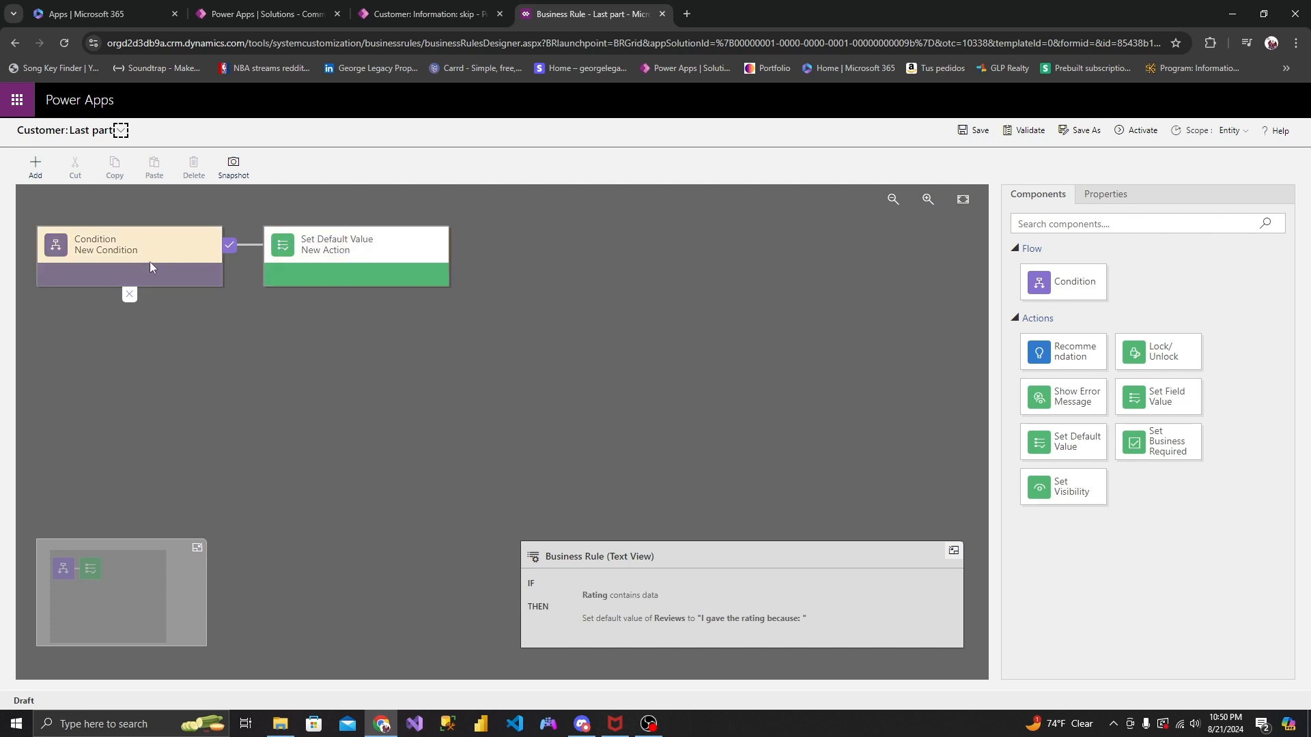
{"action": "left_click", "coordinate": [361, 253]}
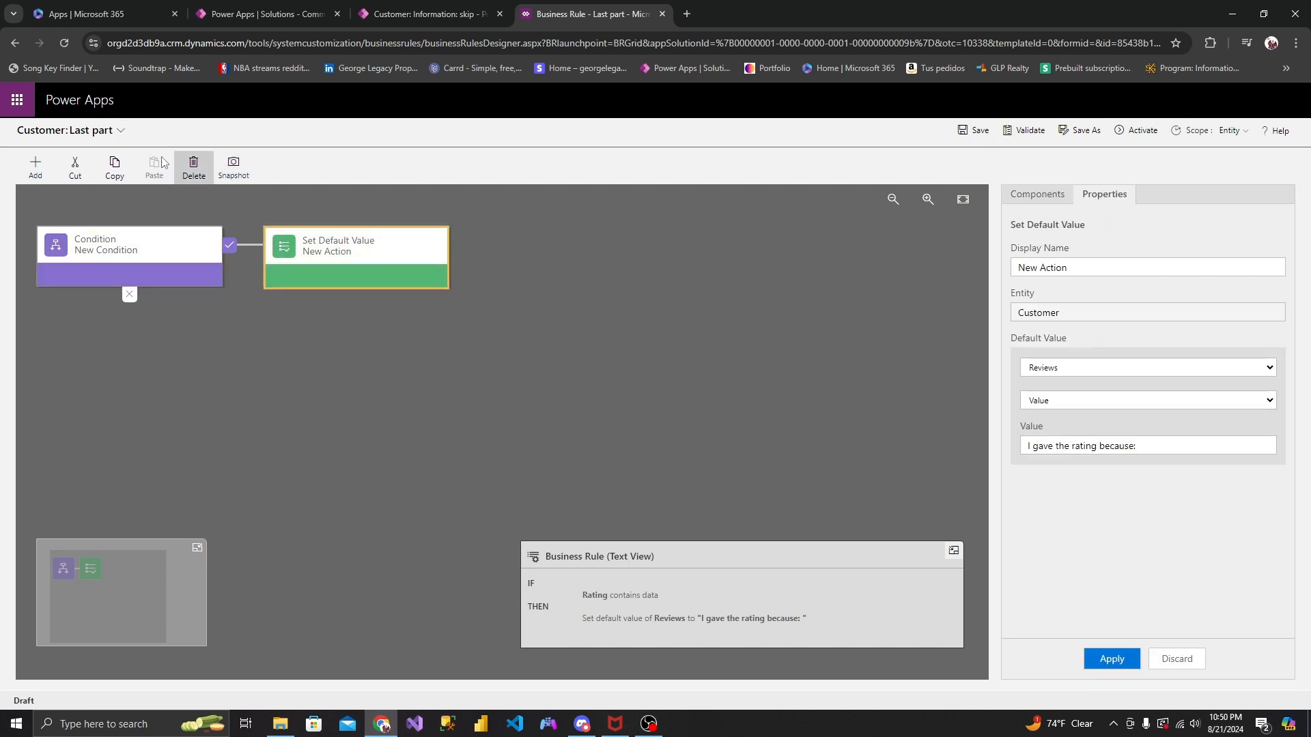
{"action": "left_click", "coordinate": [192, 164]}
{"action": "left_click", "coordinate": [716, 449]}
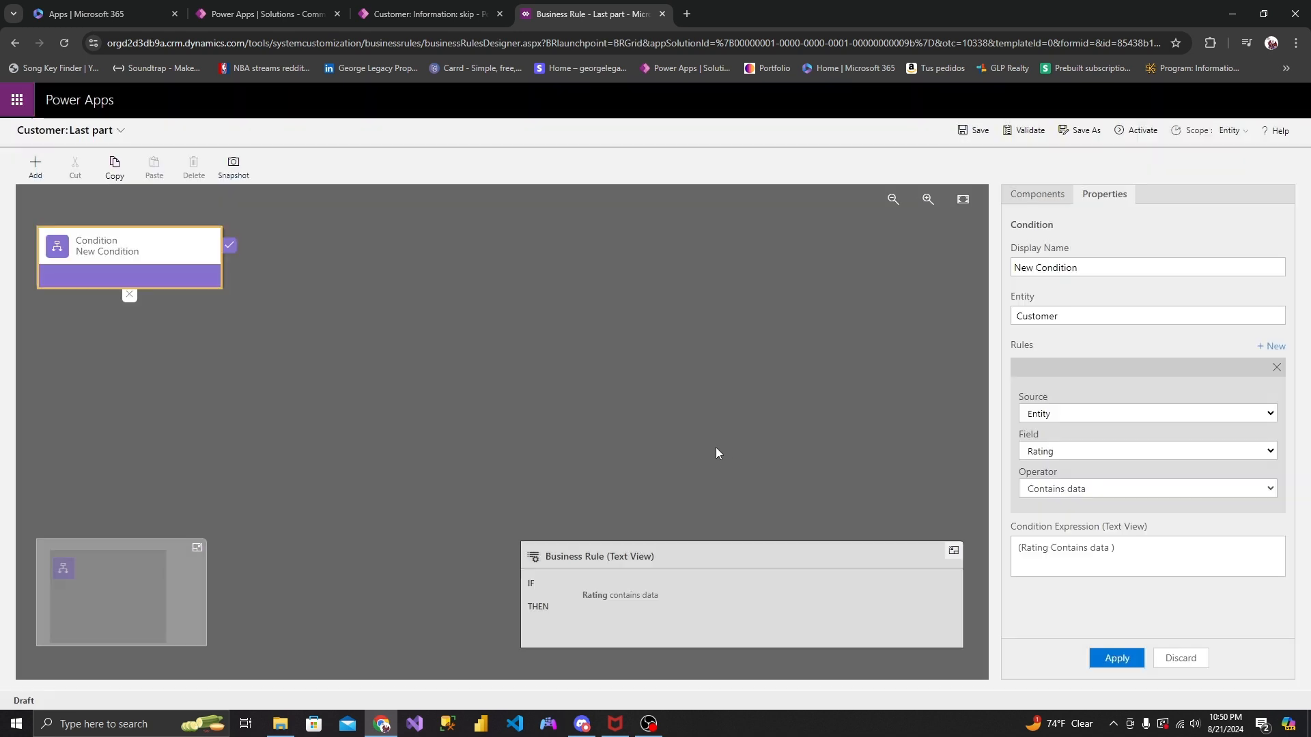
- Add a Set Field Value action to the condition's true branch, setting Reviews to "I do not like this product!!! >:(", and apply it
{"action": "left_click", "coordinate": [1038, 195]}
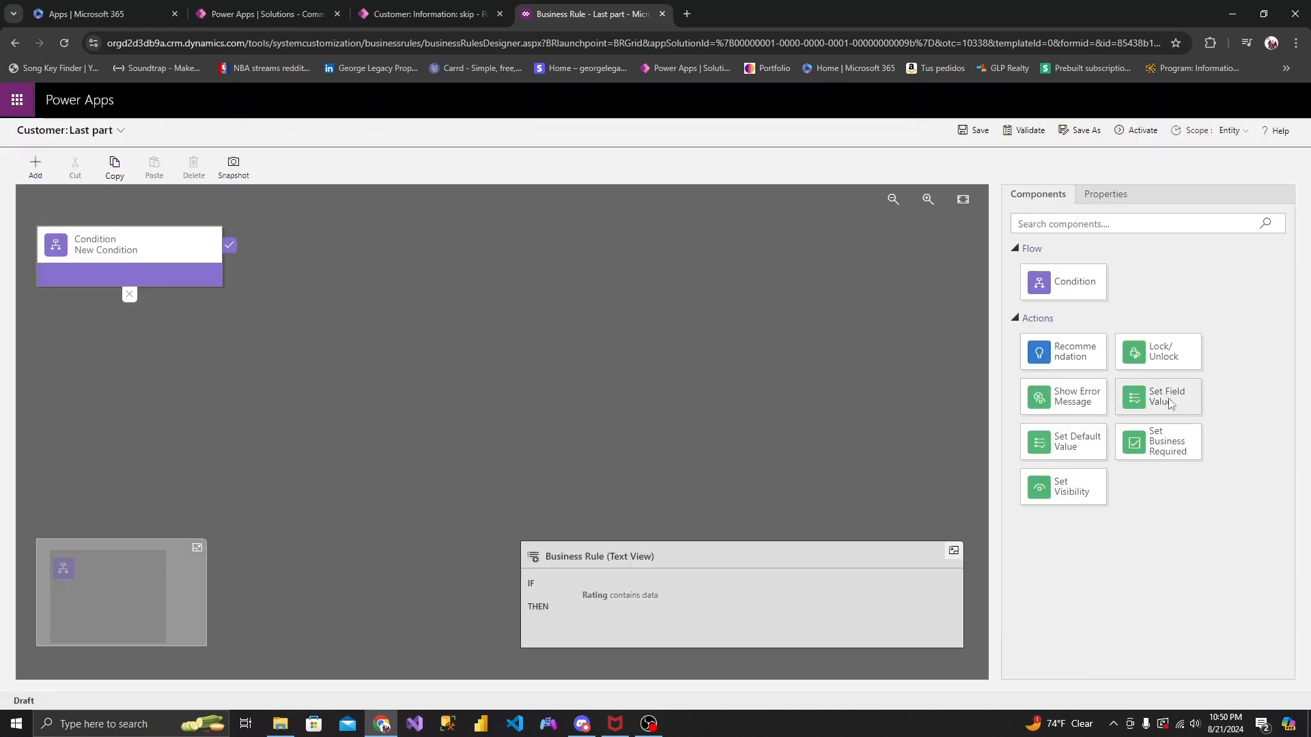
{"action": "left_click_drag", "start_coordinate": [1159, 397], "coordinate": [247, 263]}
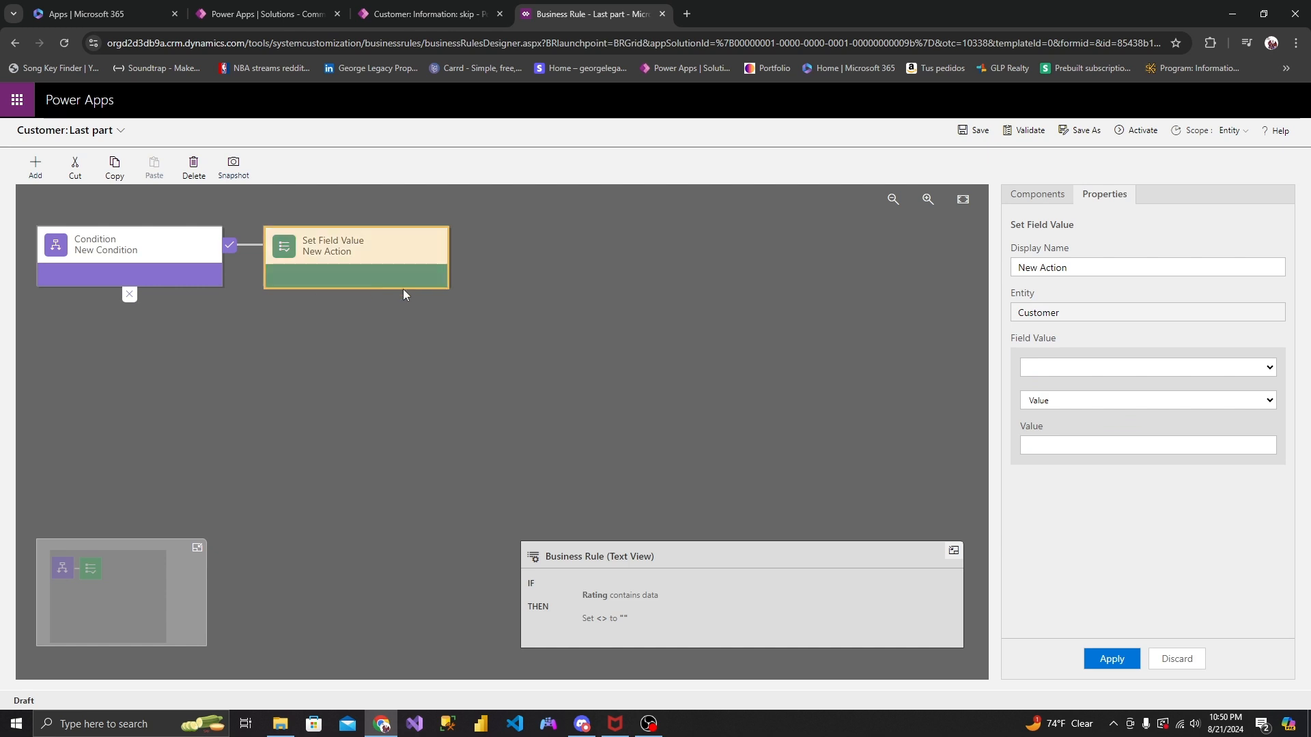
{"action": "left_click", "coordinate": [1059, 365]}
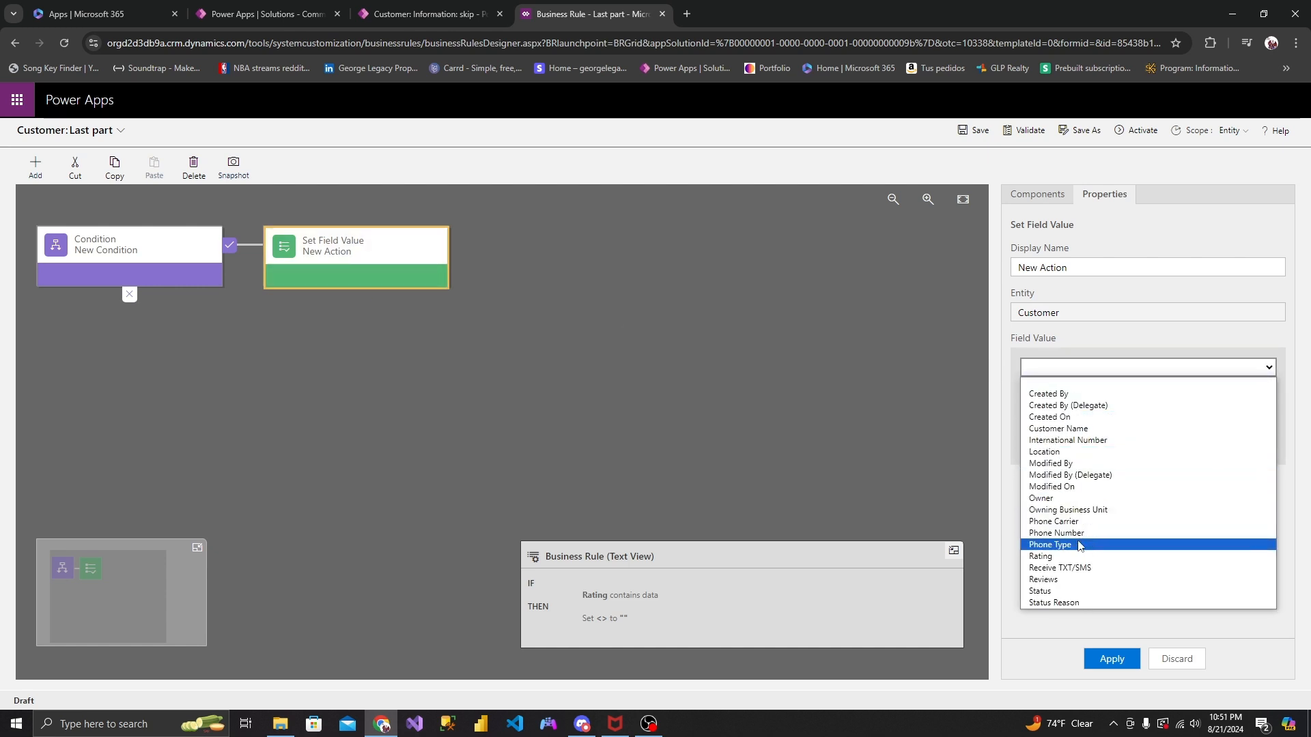
{"action": "left_click", "coordinate": [1054, 579]}
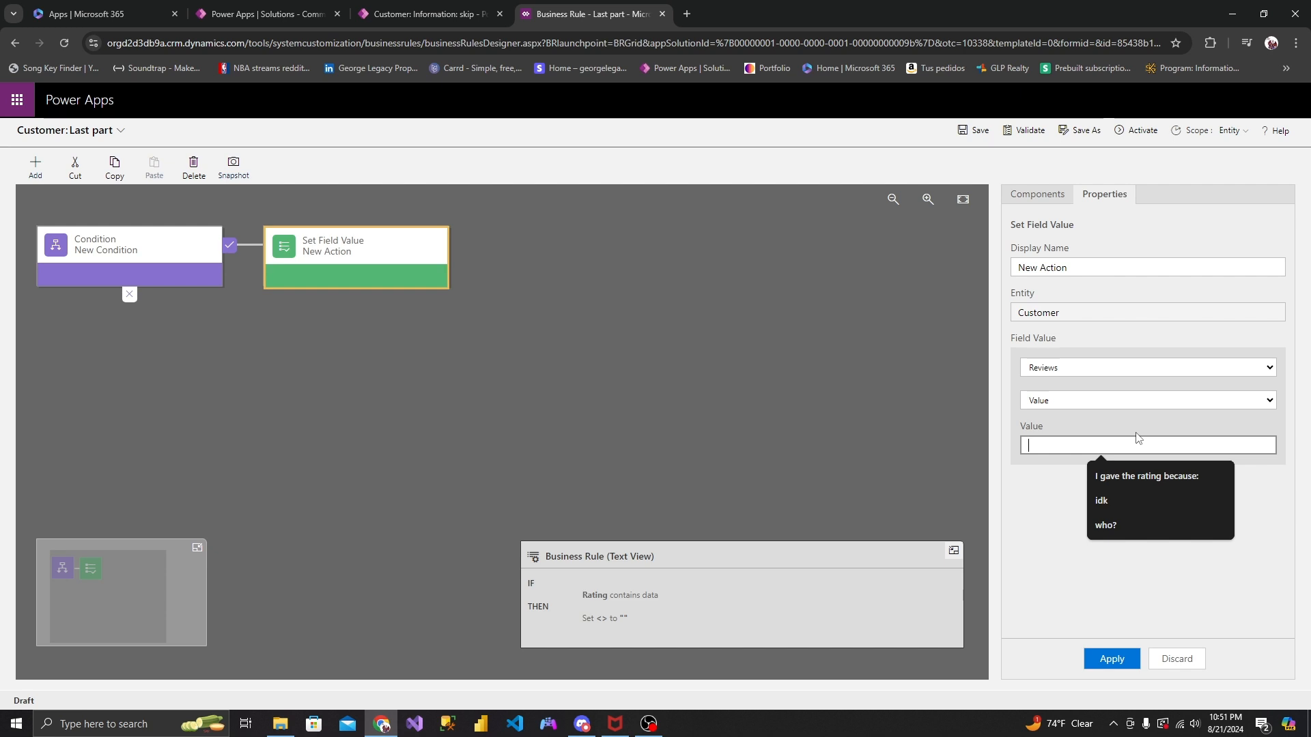
{"action": "type", "text": "I do "}
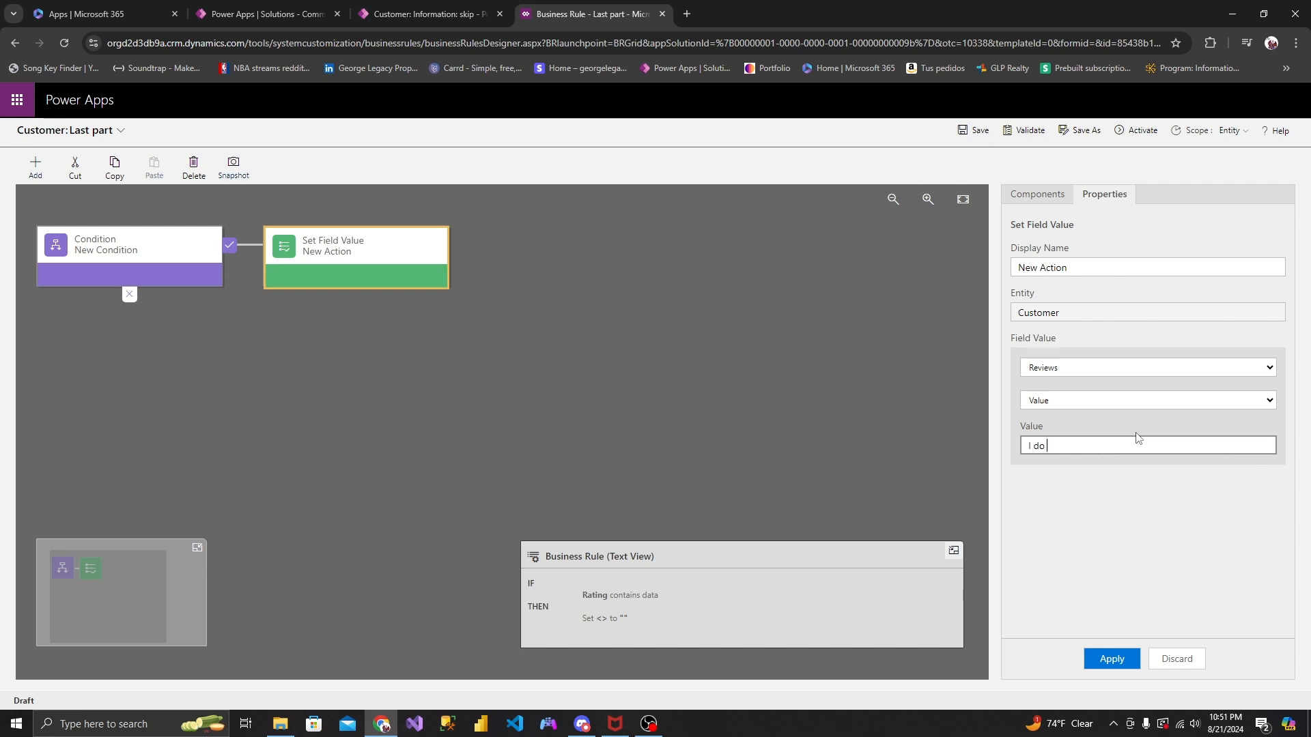
{"action": "type", "text": "not like this product!!! >:("}
{"action": "left_click", "coordinate": [1111, 659]}
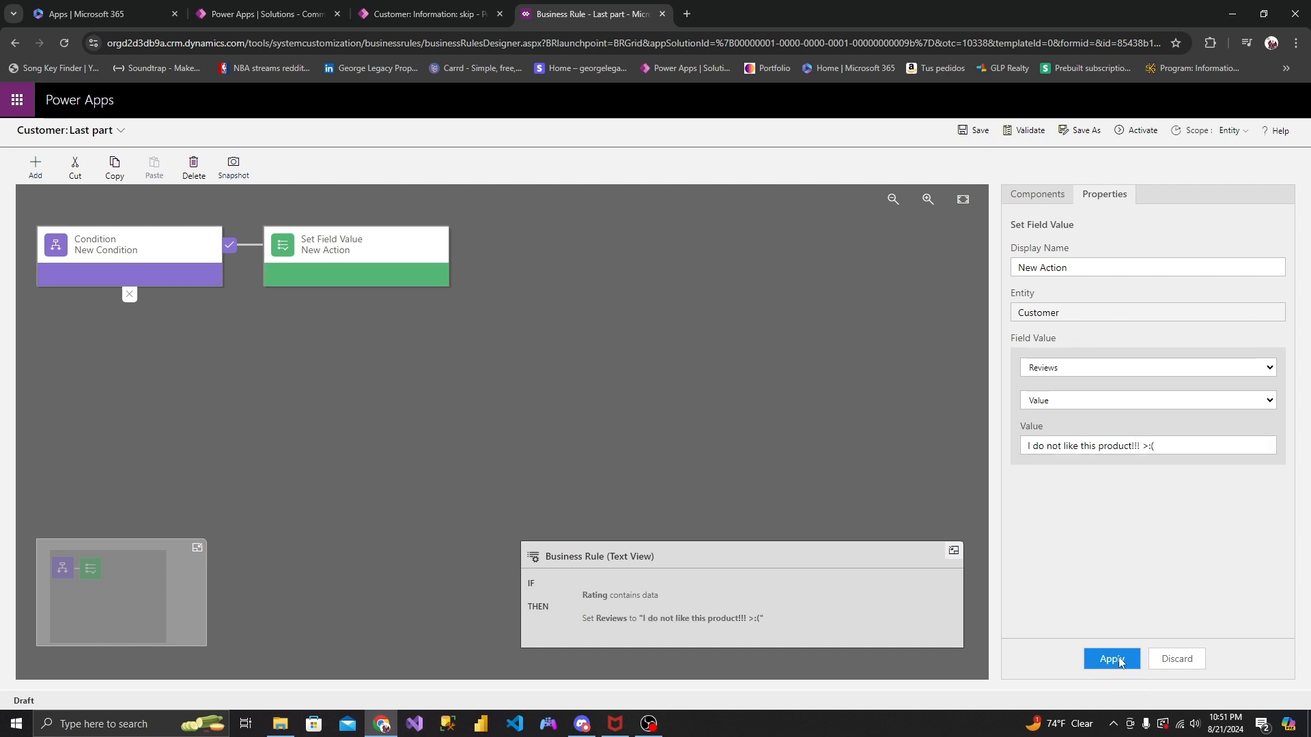
- Activate the revised "Last part" business rule
{"action": "left_click", "coordinate": [1133, 129]}
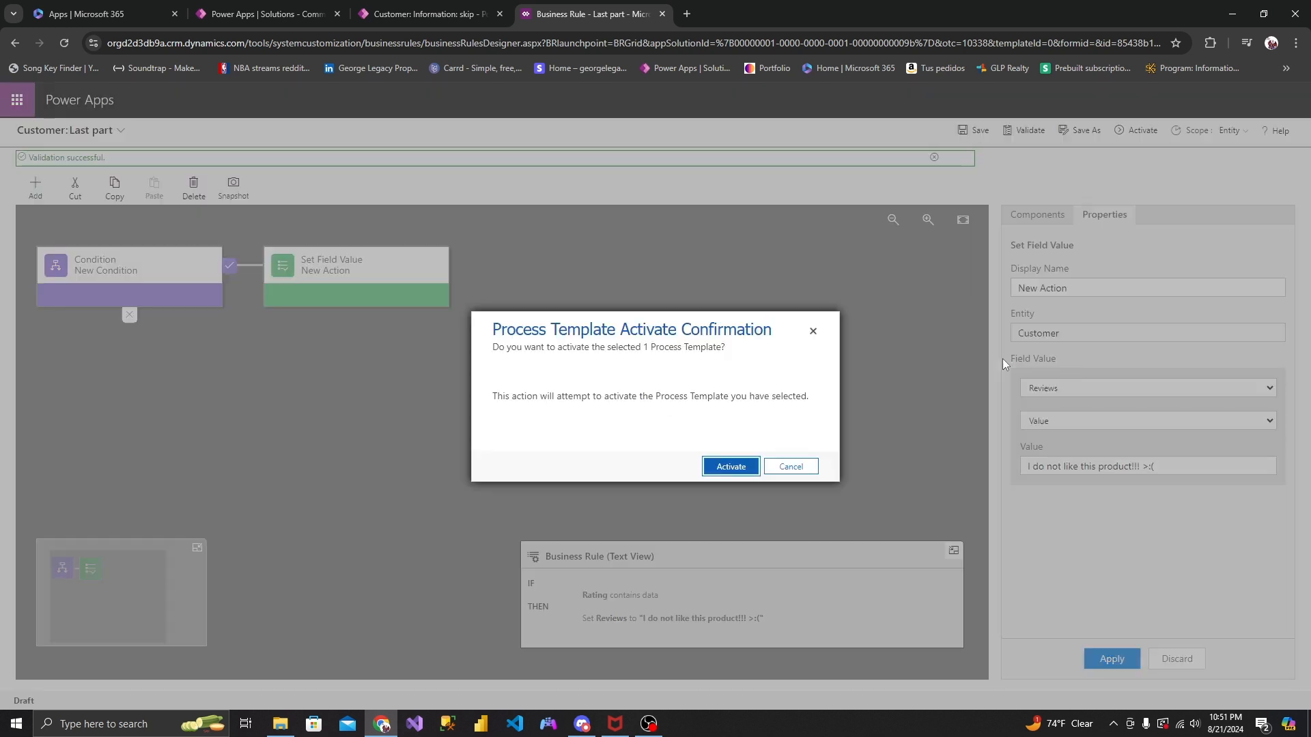
{"action": "left_click", "coordinate": [746, 467]}
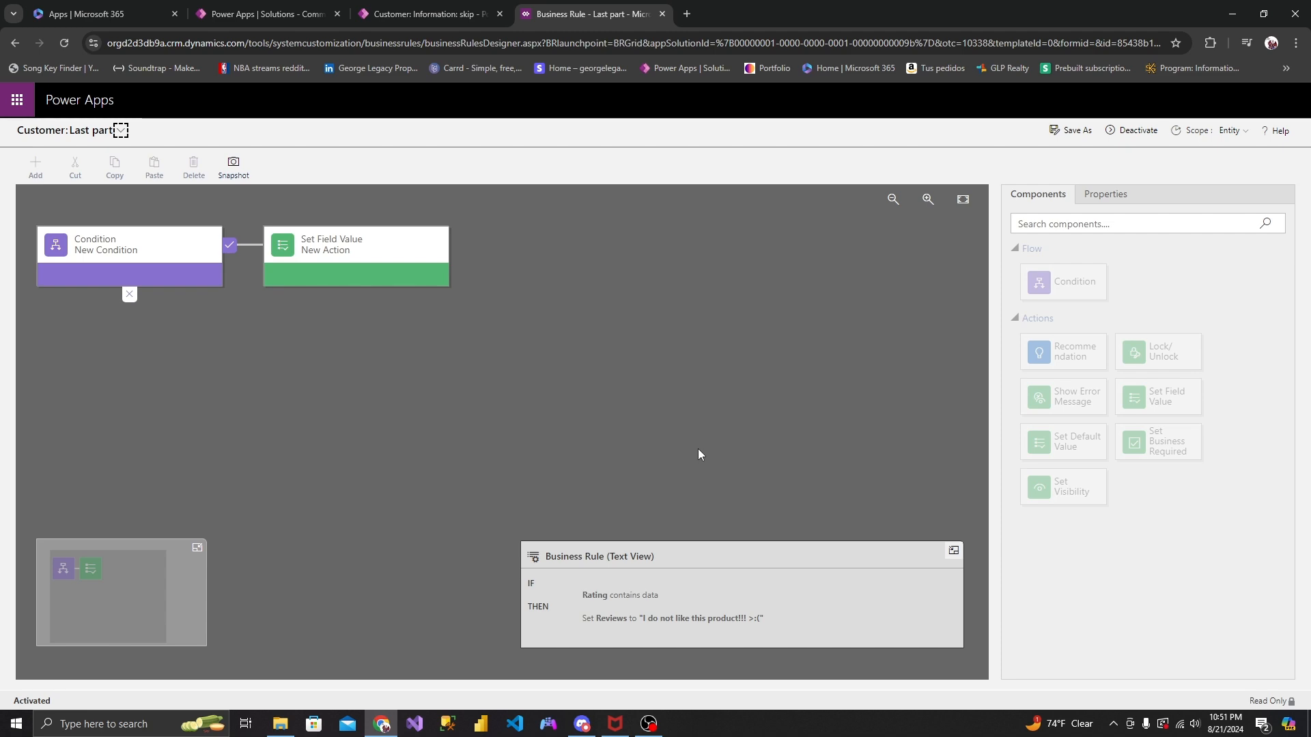
- Close the open customer form and return to the Apps list of the Common Data Services Default Solution
{"action": "left_click", "coordinate": [430, 13]}
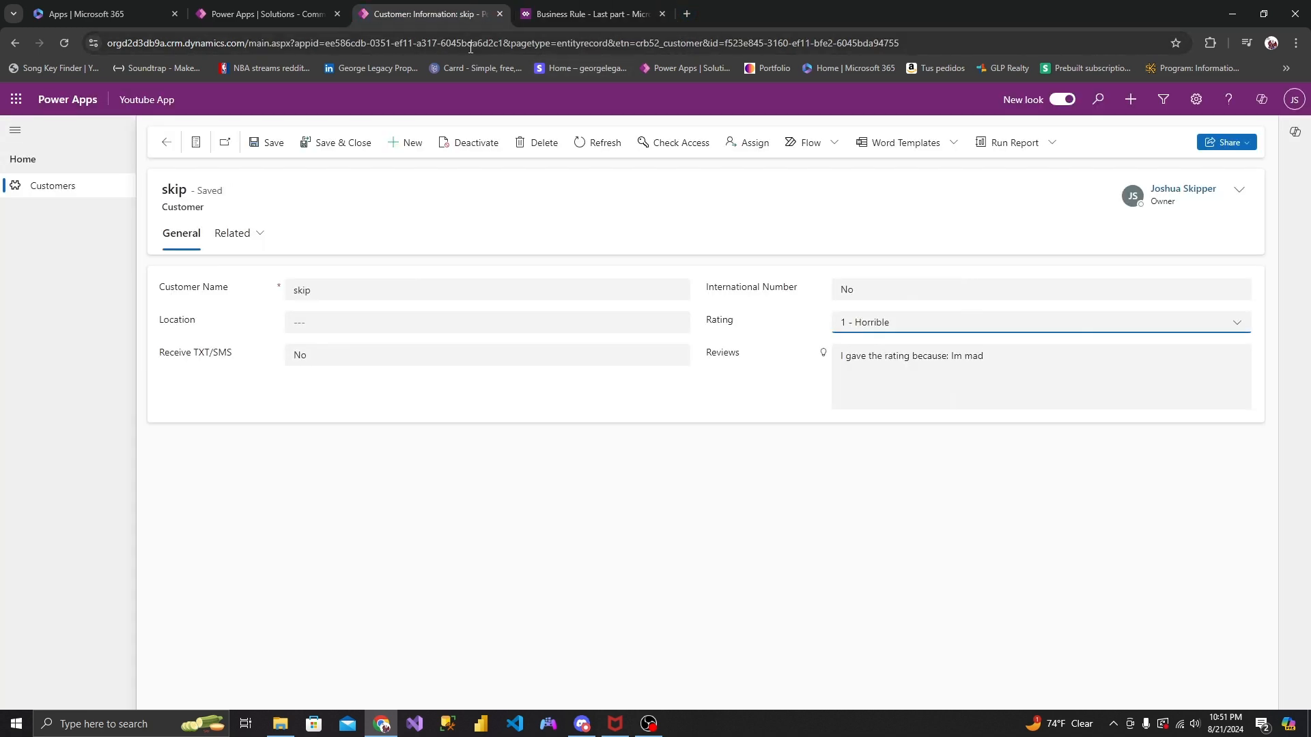
{"action": "left_click", "coordinate": [504, 12]}
{"action": "left_click", "coordinate": [447, 14]}
{"action": "left_click", "coordinate": [321, 15]}
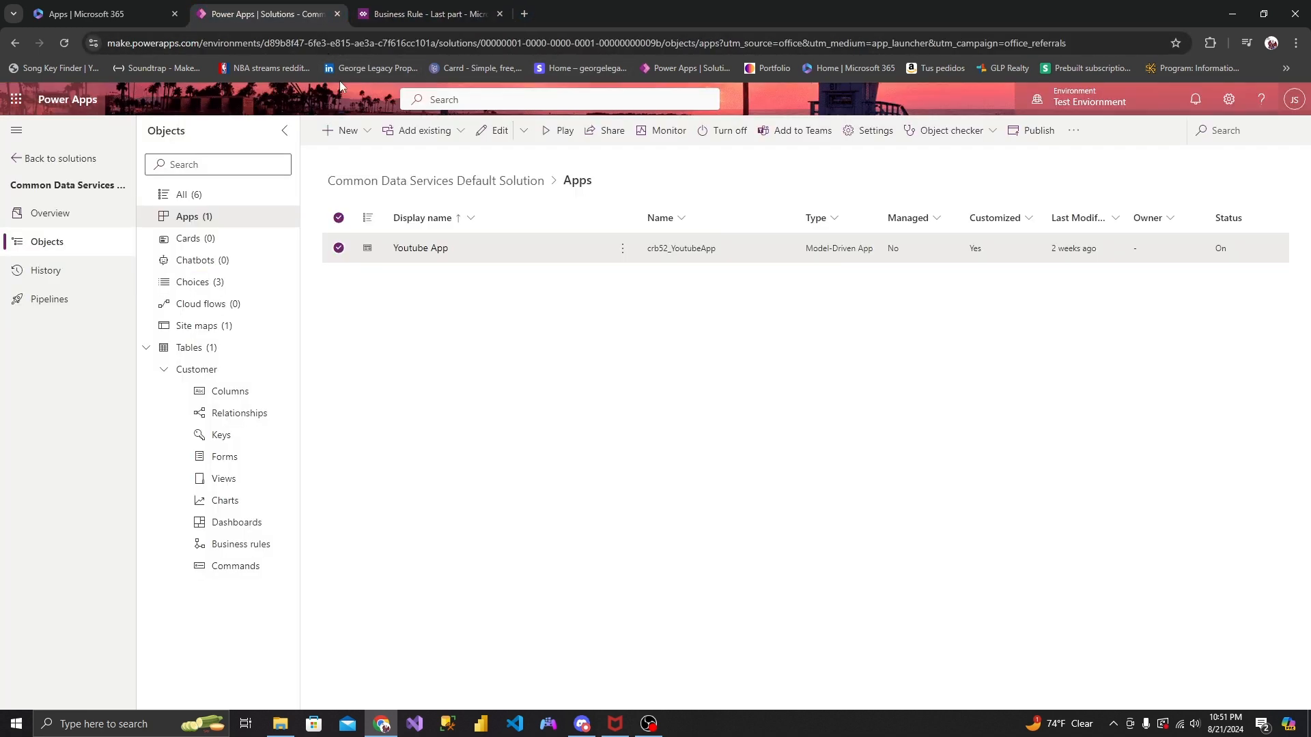
- Play Youtube App, start a new customer record and set its Rating to 2 - Okay
{"action": "left_click", "coordinate": [554, 144]}
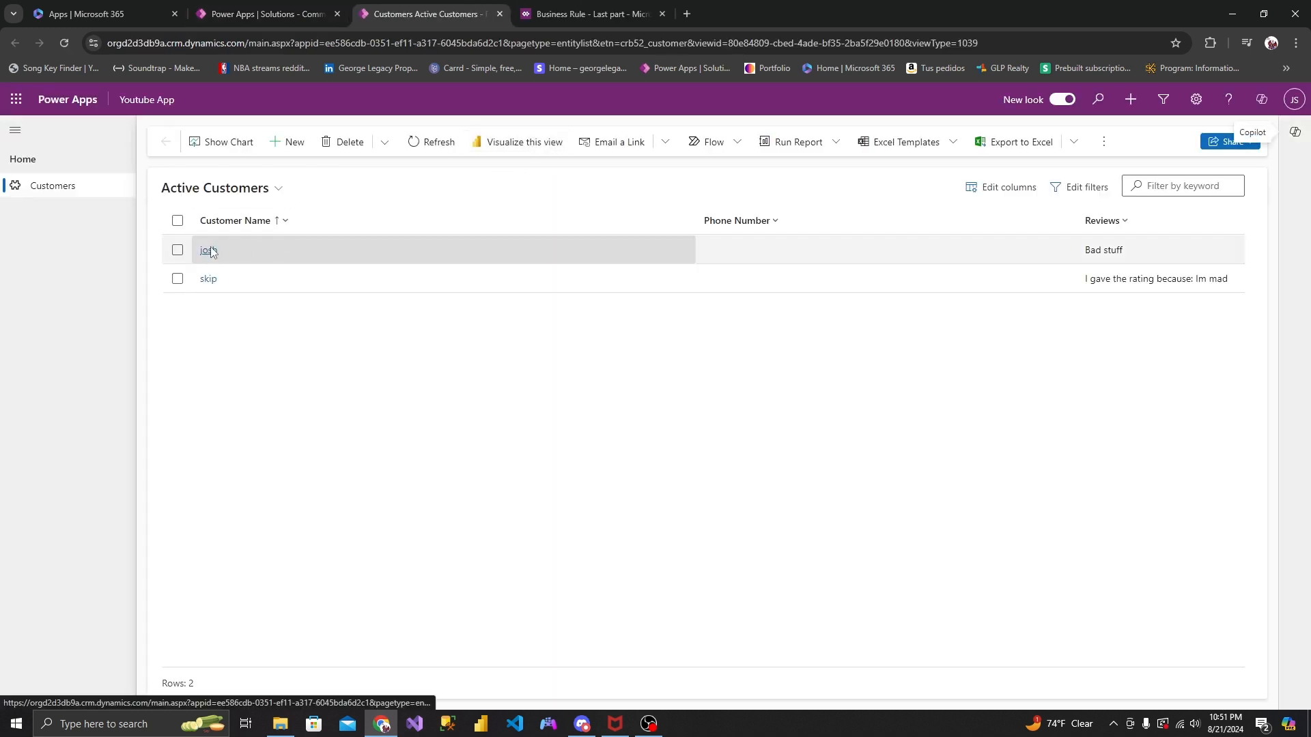
{"action": "left_click", "coordinate": [287, 142]}
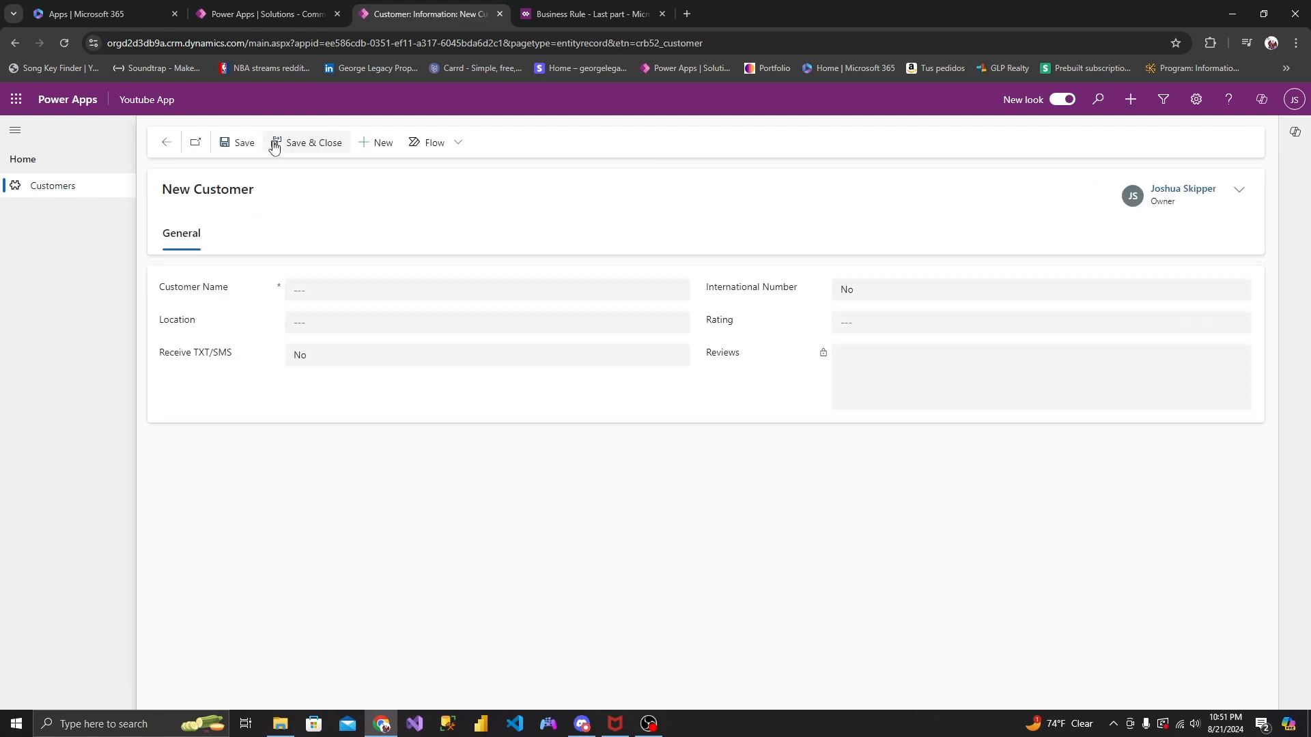
{"action": "left_click", "coordinate": [875, 332]}
{"action": "left_click", "coordinate": [874, 388]}
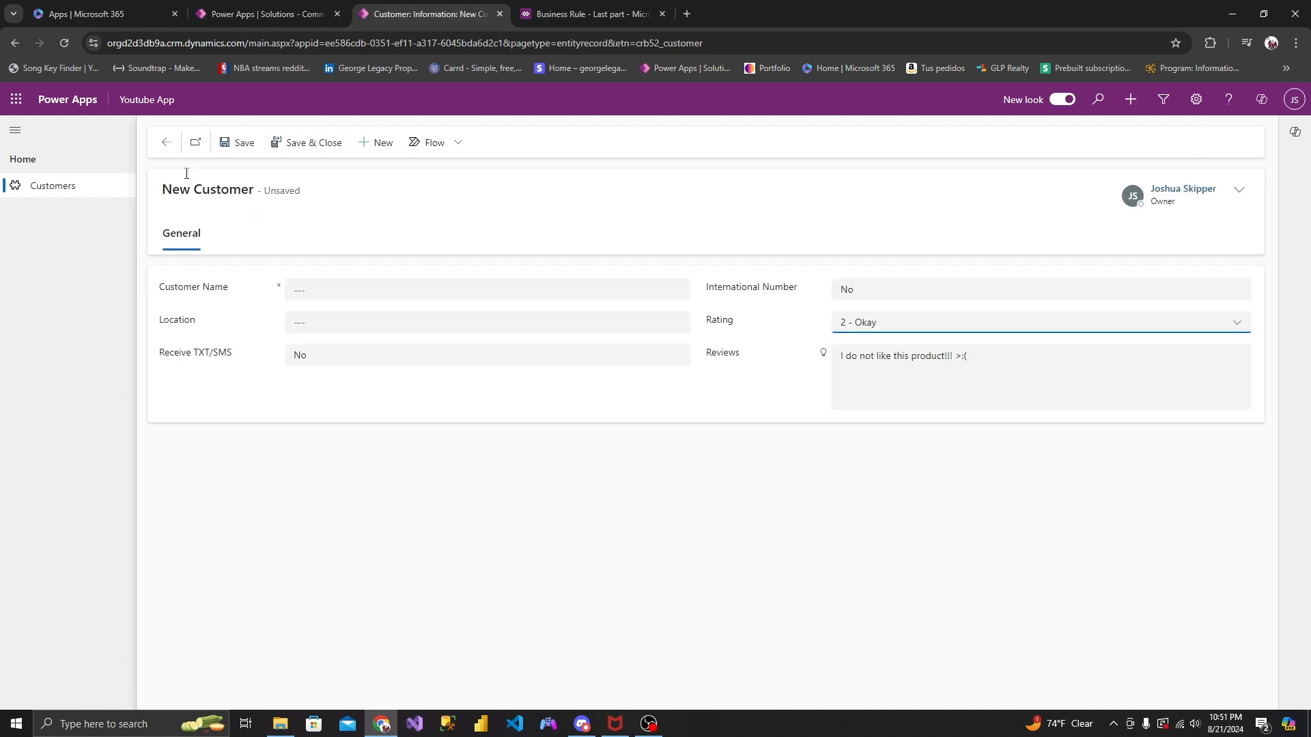
- Overwrite the end of the new customer's Reviews text, after "I do no", with random letters
{"action": "left_click", "coordinate": [867, 349]}
{"action": "key", "text": "shift+End"}
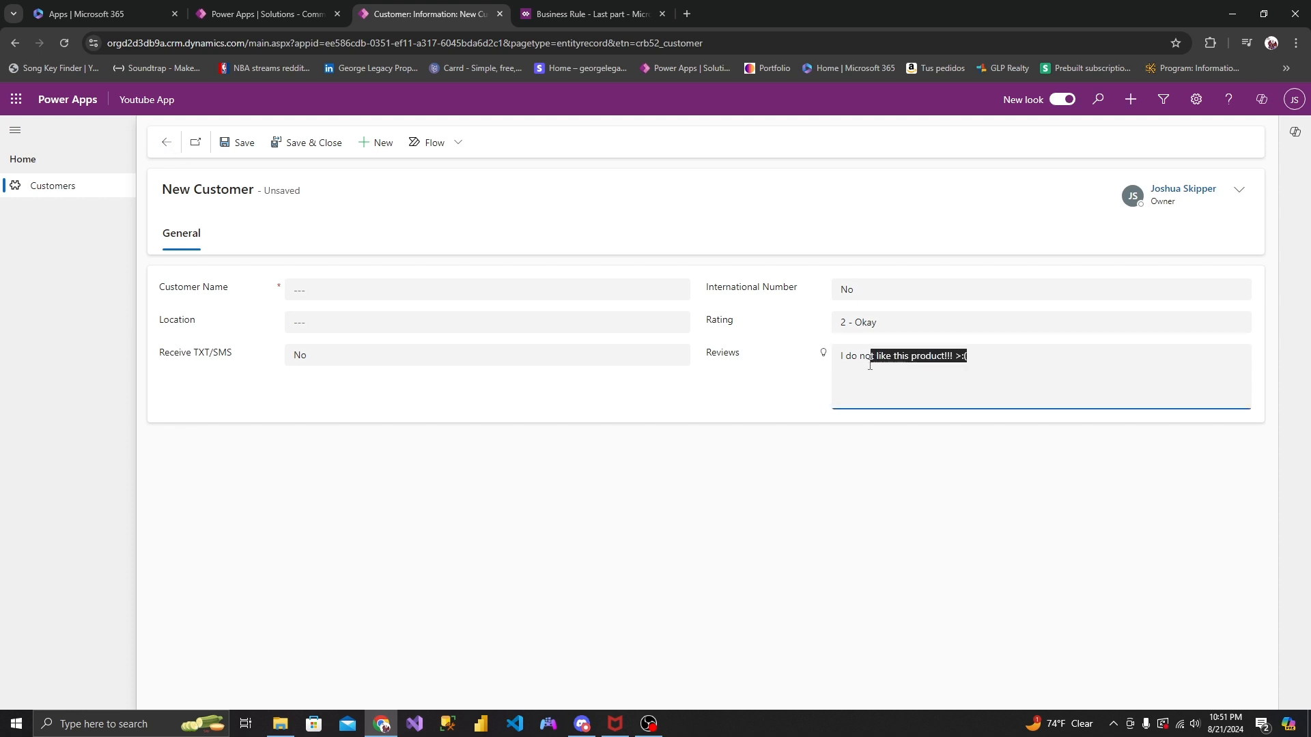
{"action": "key", "text": "BackSpace"}
{"action": "type", "text": "sfpijewspifwpif"}
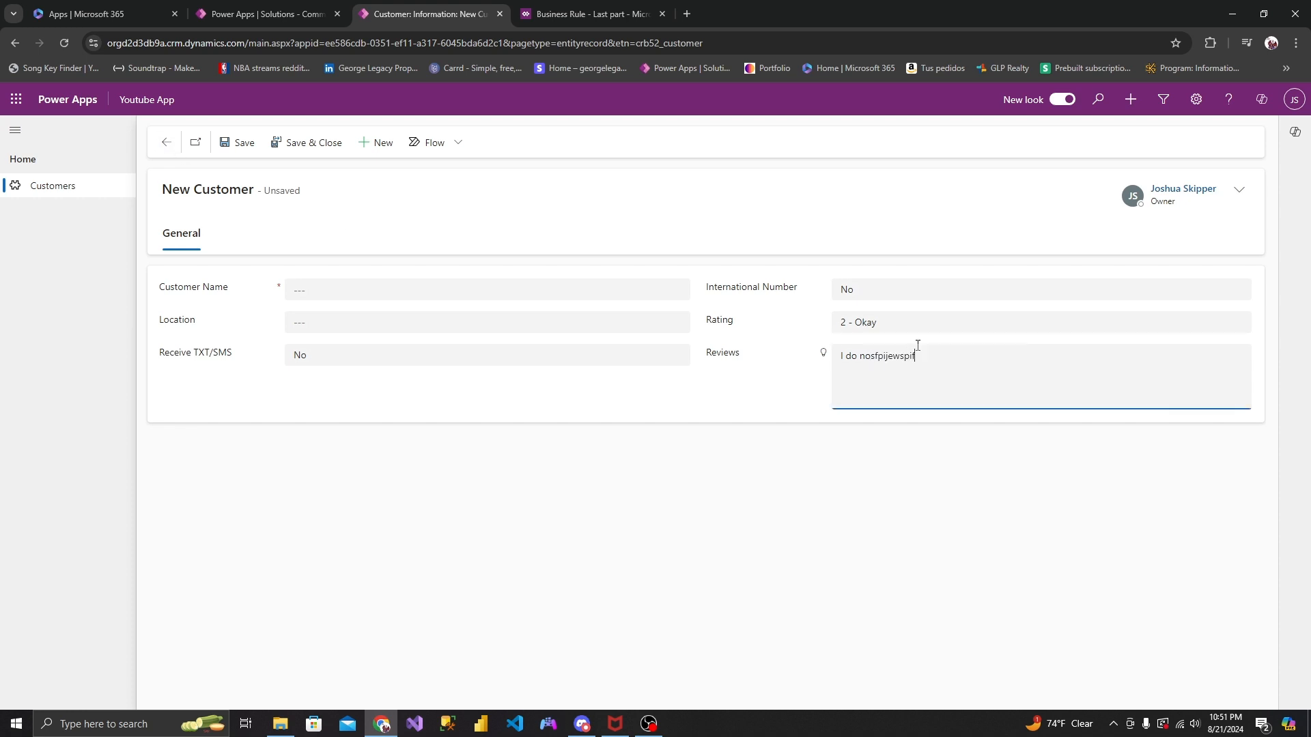
- Change the new customer's Rating to 3 - Good and again to 1 - Horrible, and leave the form discarding the unsaved record
{"action": "left_click", "coordinate": [917, 326]}
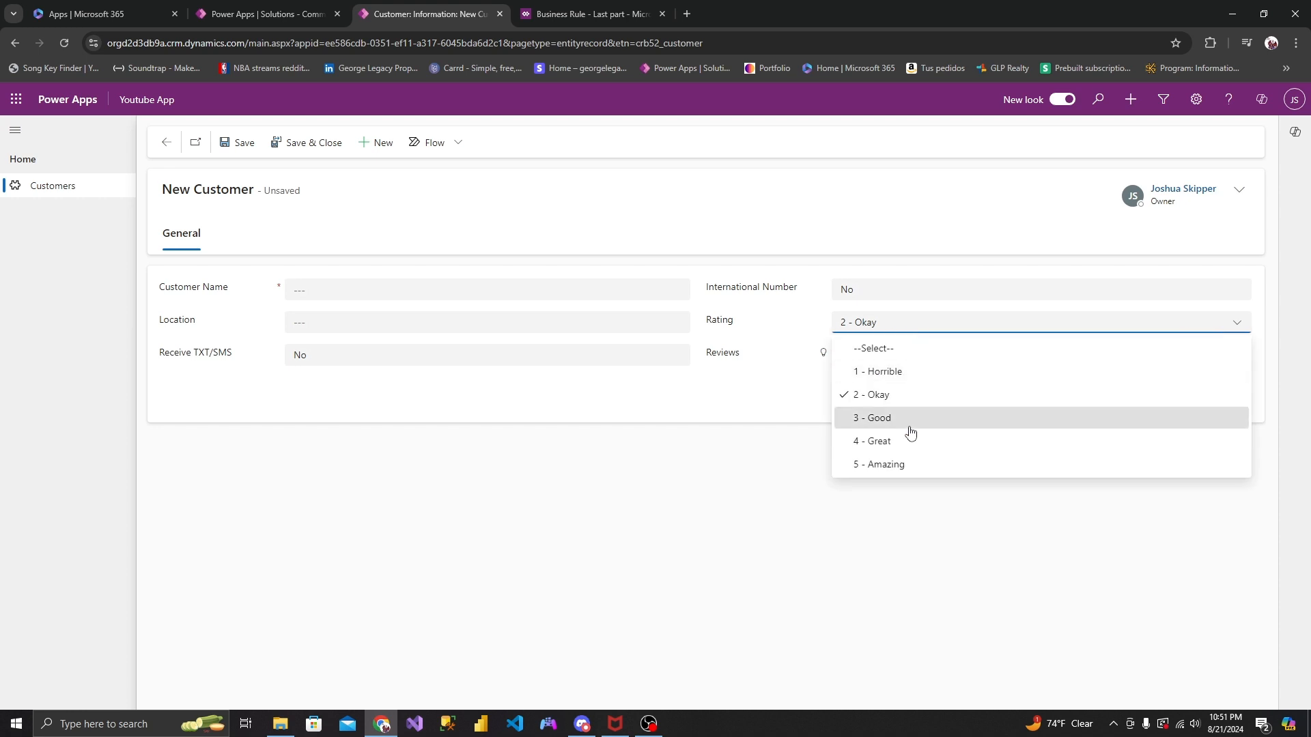
{"action": "left_click", "coordinate": [910, 423]}
{"action": "left_click", "coordinate": [915, 323]}
{"action": "left_click", "coordinate": [906, 370]}
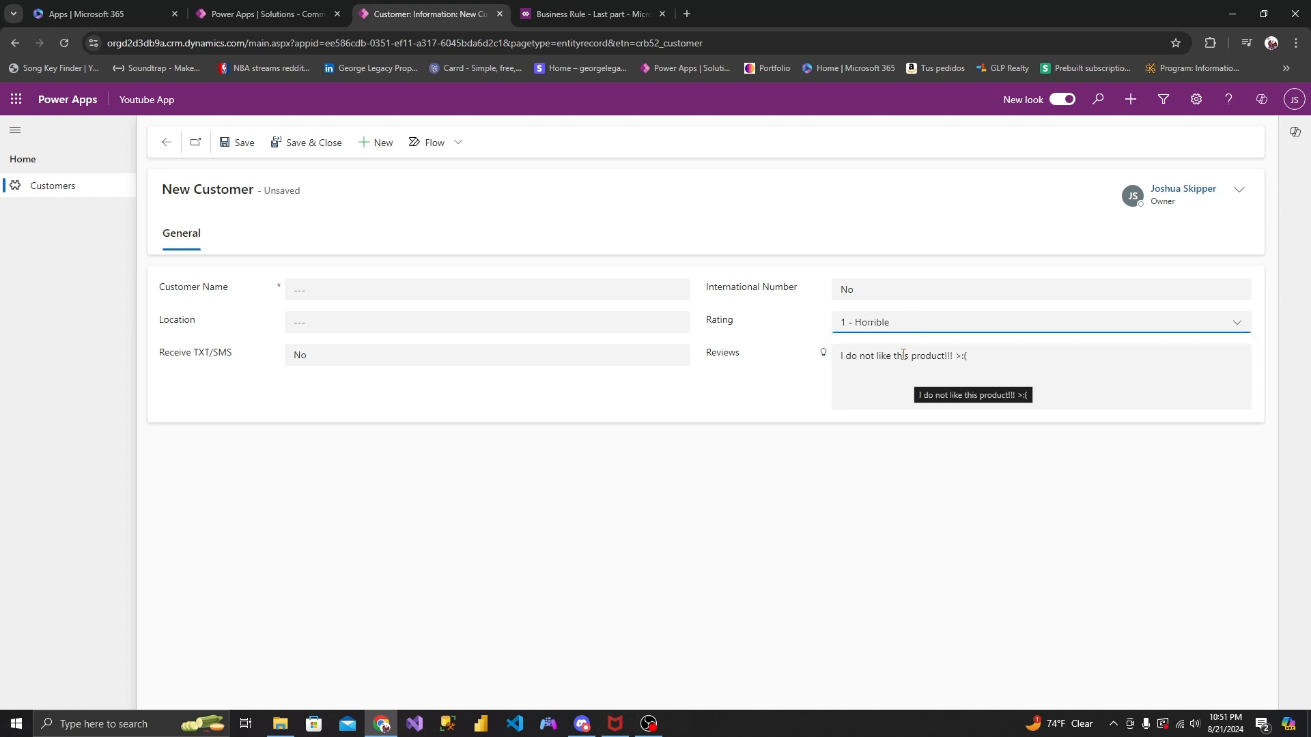
{"action": "left_click", "coordinate": [171, 146]}
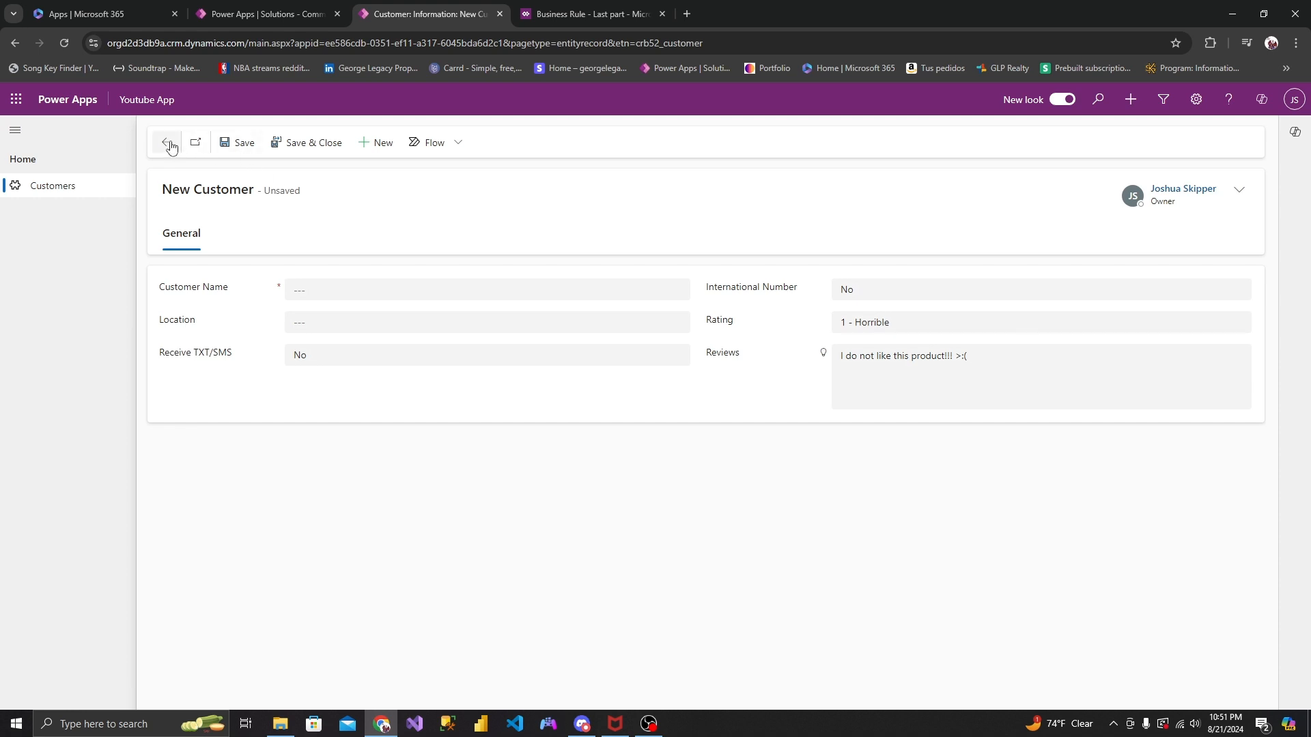
{"action": "left_click", "coordinate": [713, 443]}
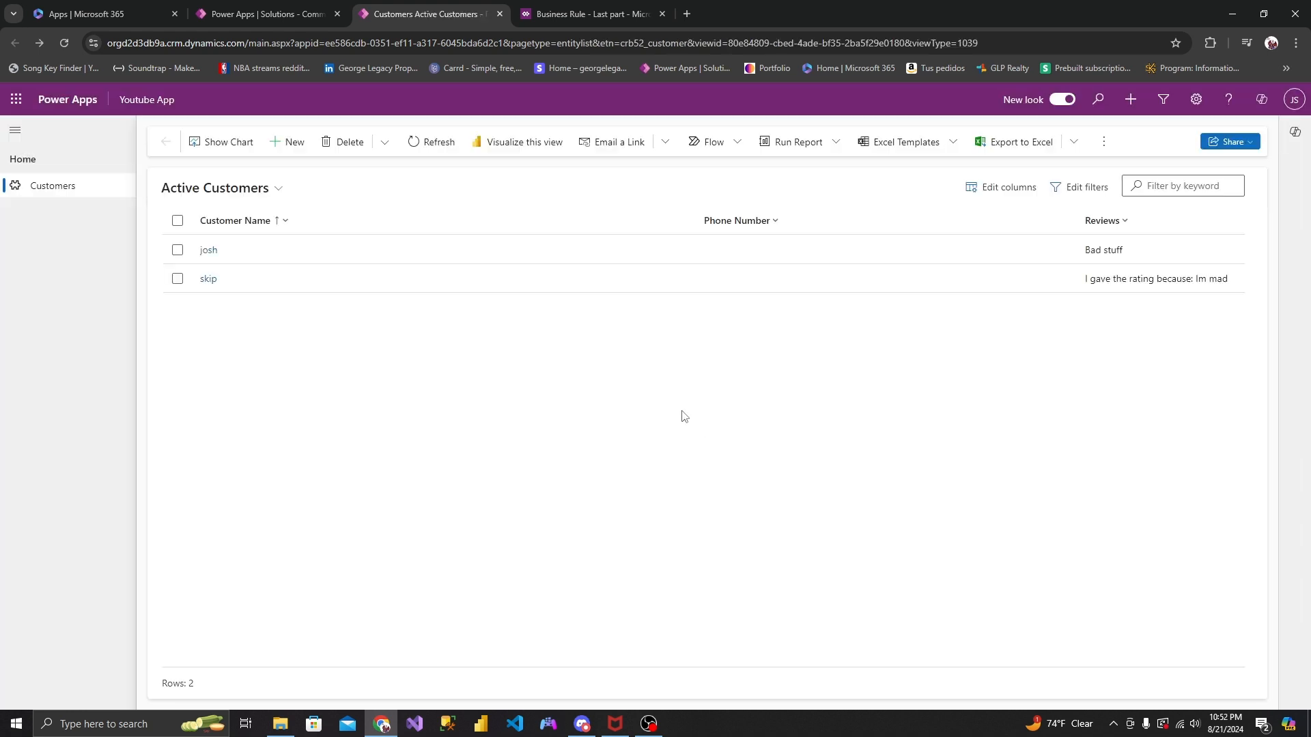
- Open both existing customer records in turn to examine their Rating and Reviews, and return to the "Last part" business rule
{"action": "left_click", "coordinate": [206, 250]}
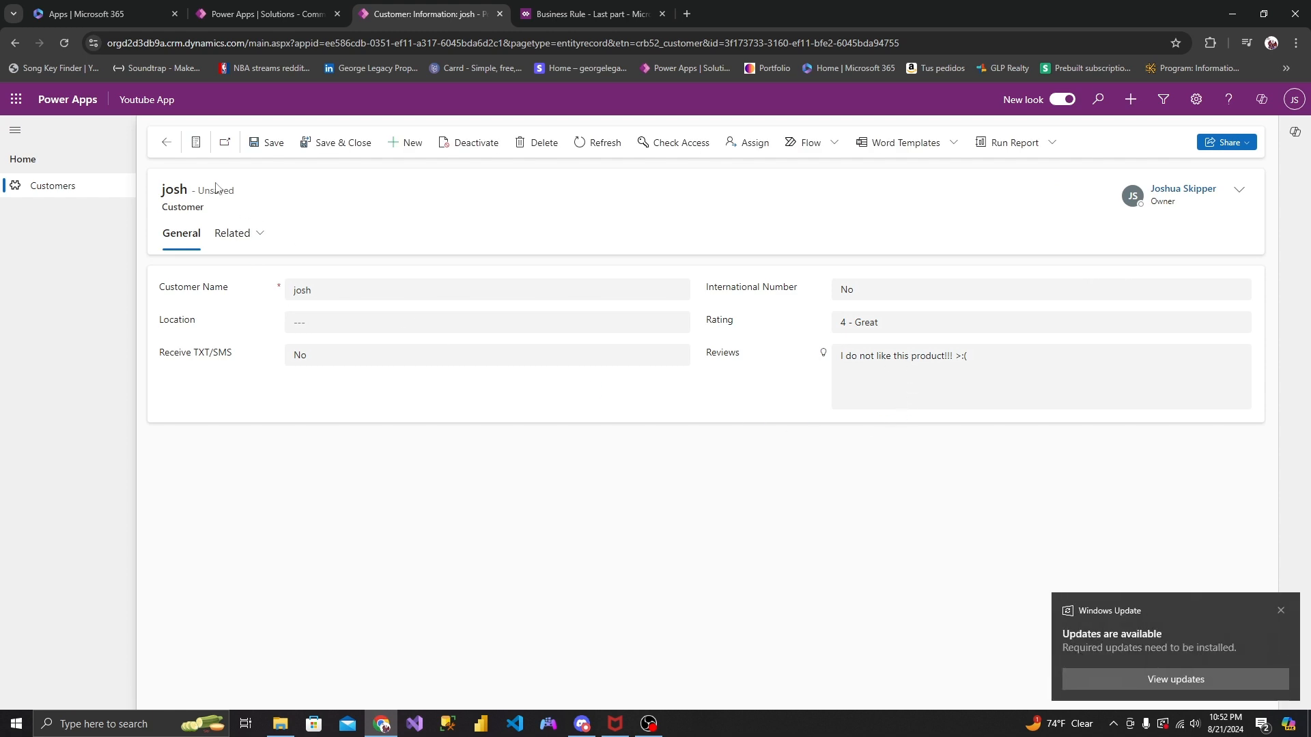
{"action": "left_click", "coordinate": [166, 142]}
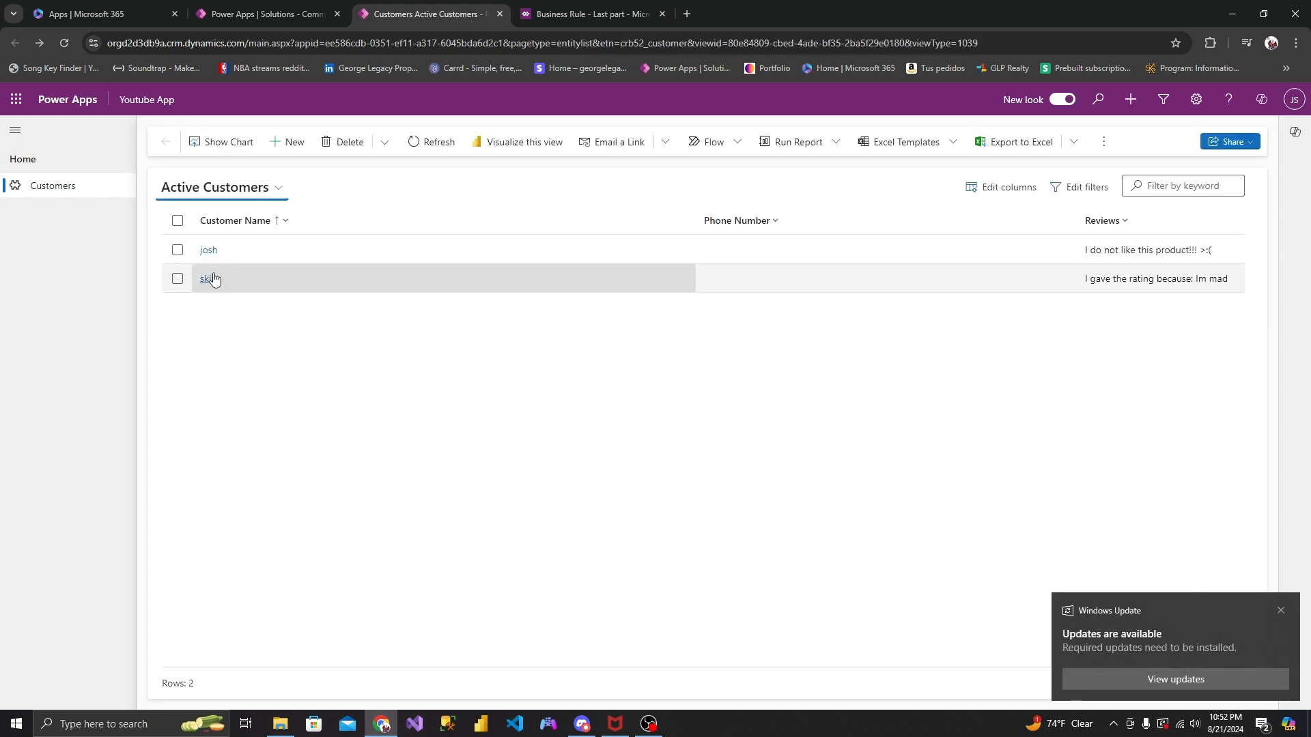
{"action": "left_click", "coordinate": [204, 277]}
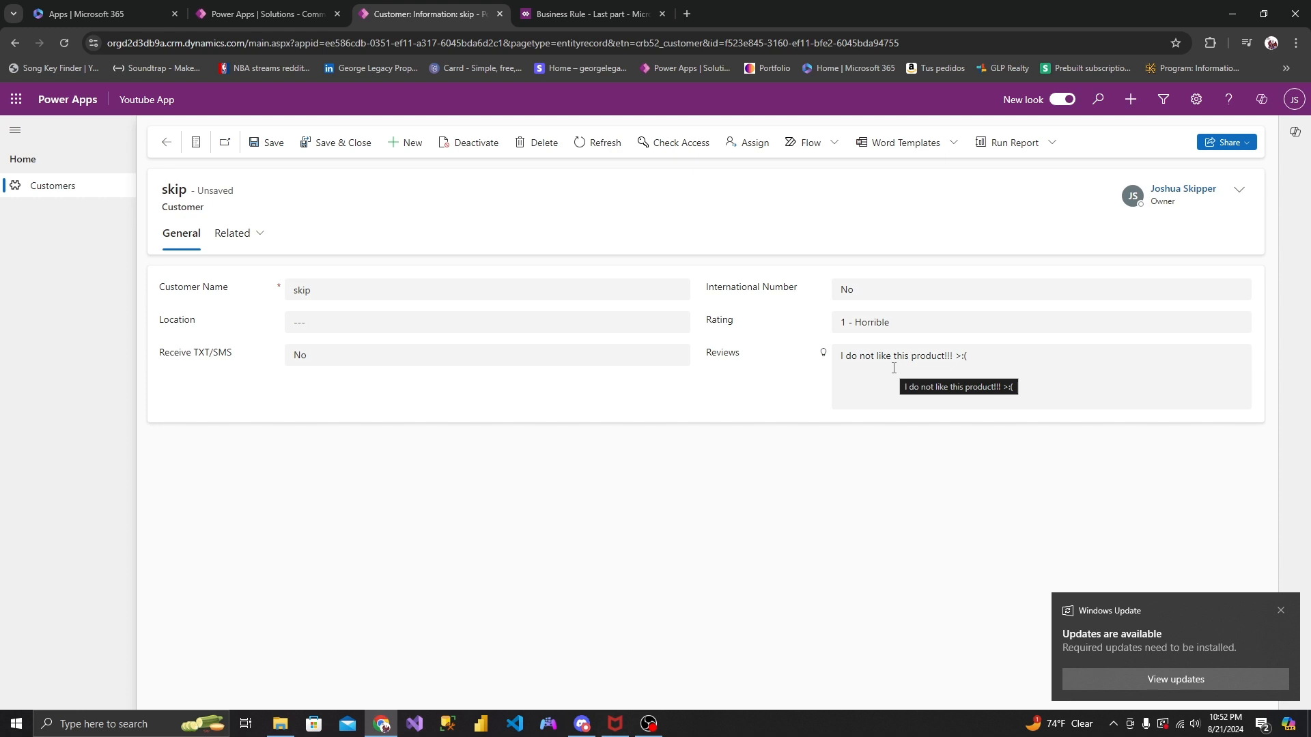
{"action": "left_click", "coordinate": [635, 15]}
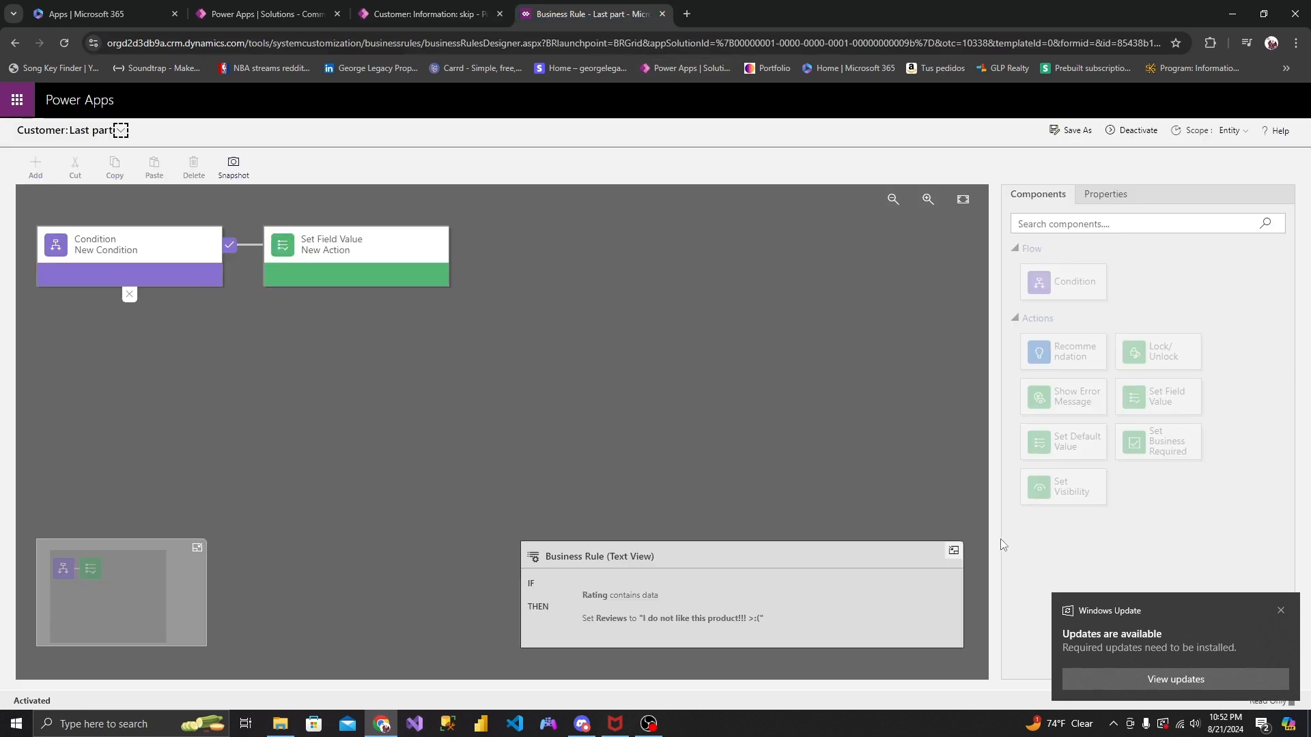